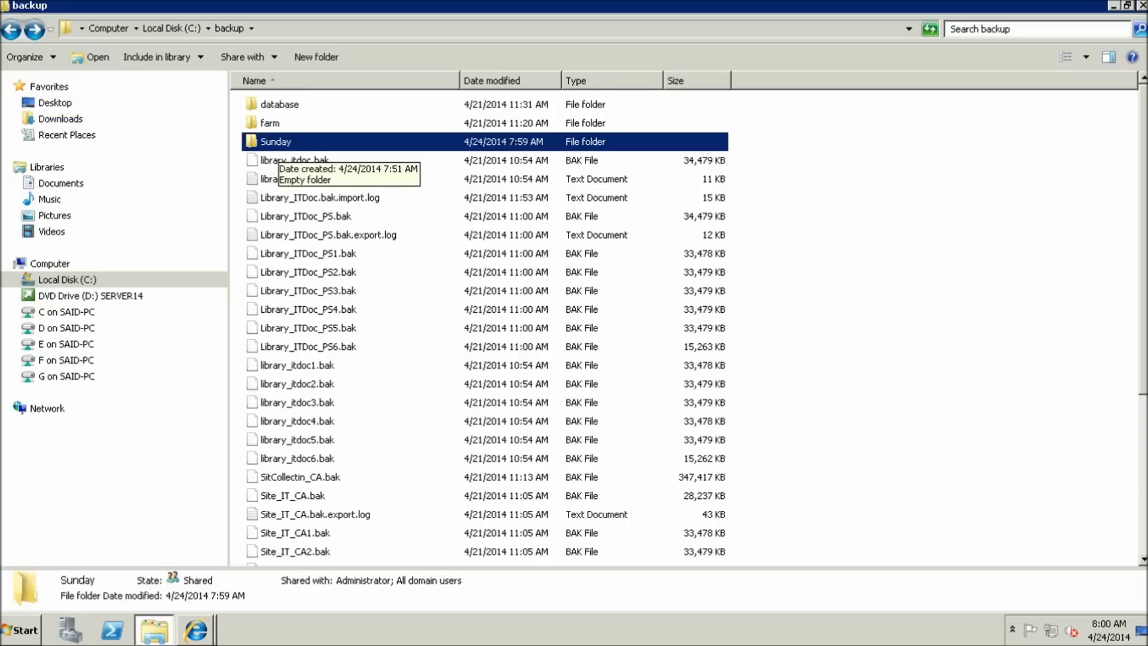
- Check the contents of the Sunday folder inside C:\backup and return to the root of drive C:
double_click(278, 143)
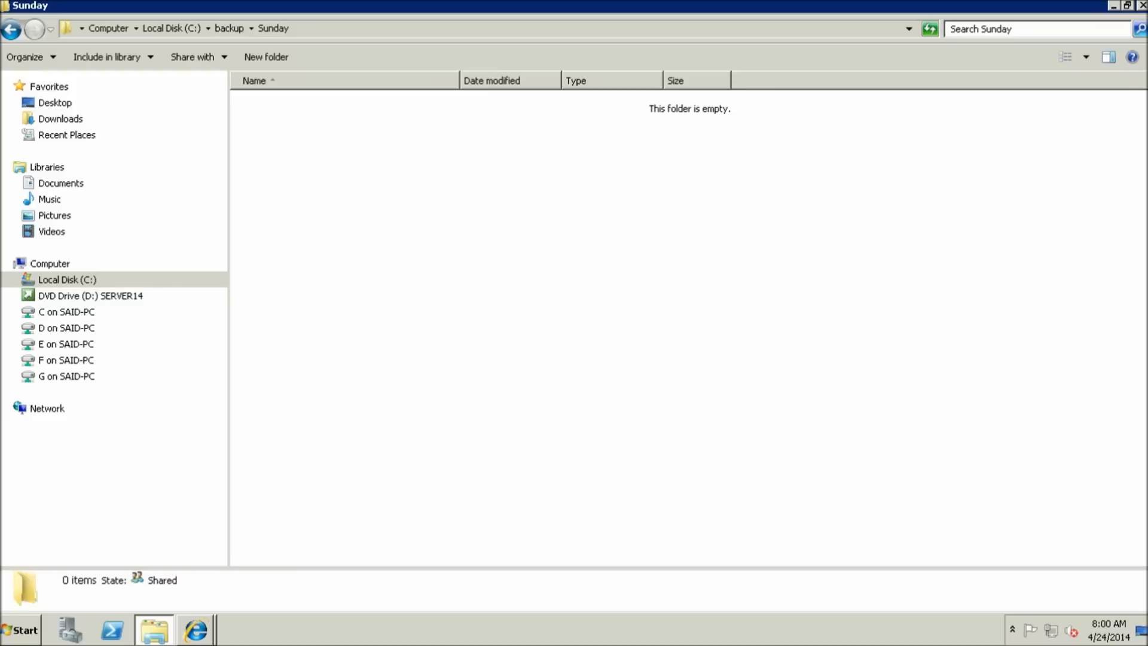
click(10, 29)
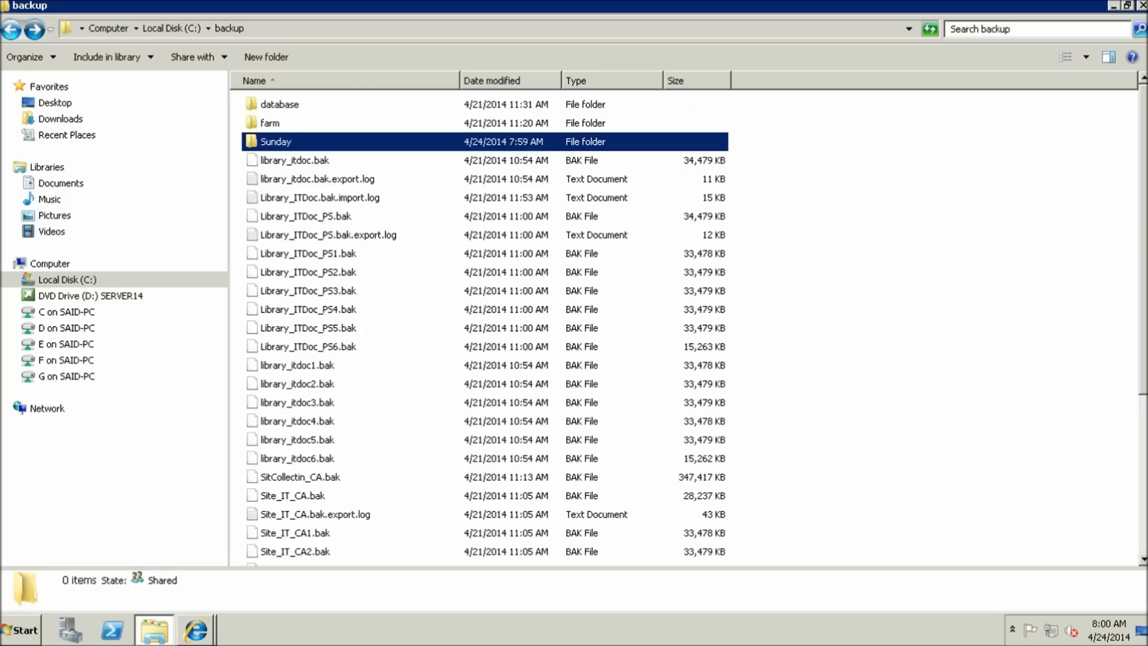
click(10, 30)
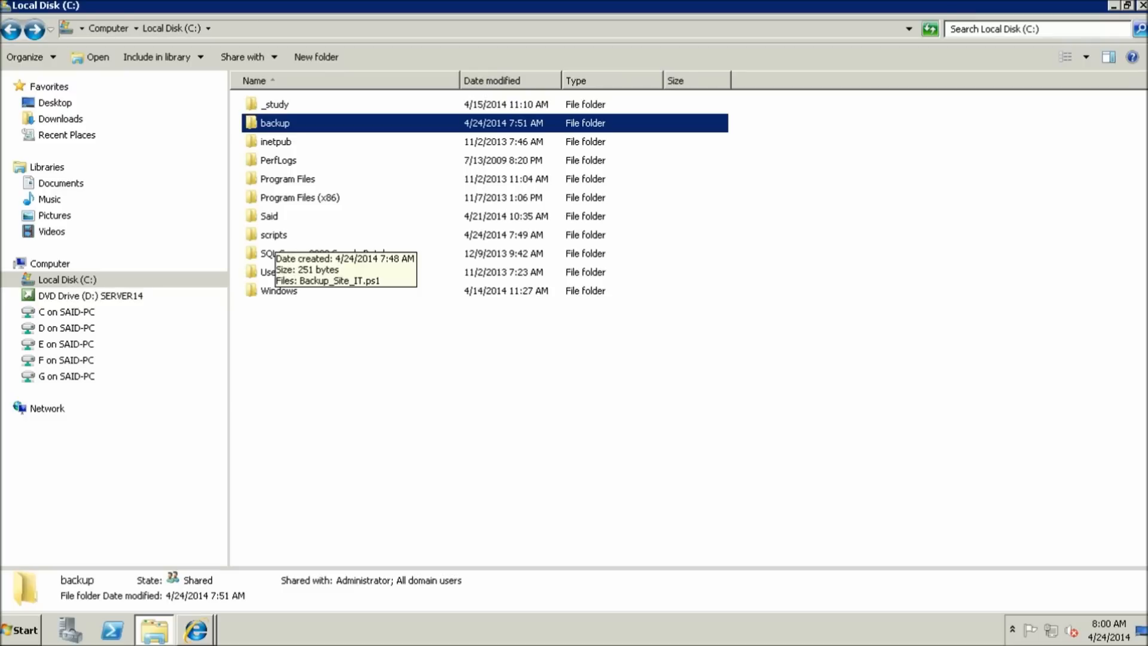
- Open Backup_Site_IT.ps1 from the C:\scripts folder, review its SharePoint export commands, and close it
double_click(272, 234)
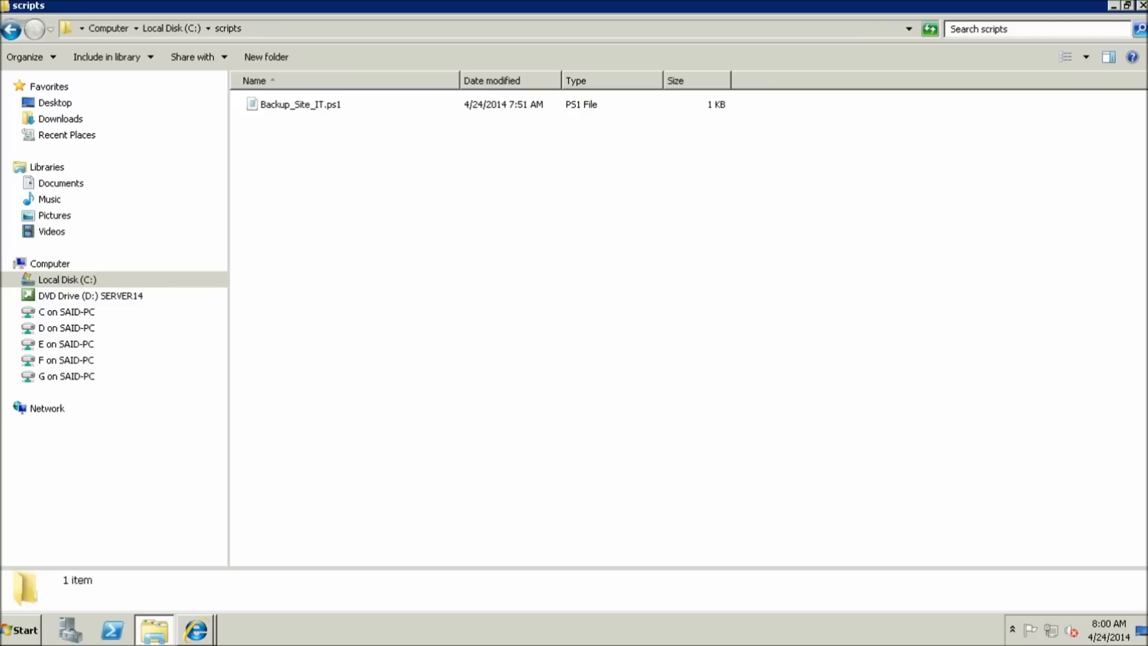
double_click(300, 104)
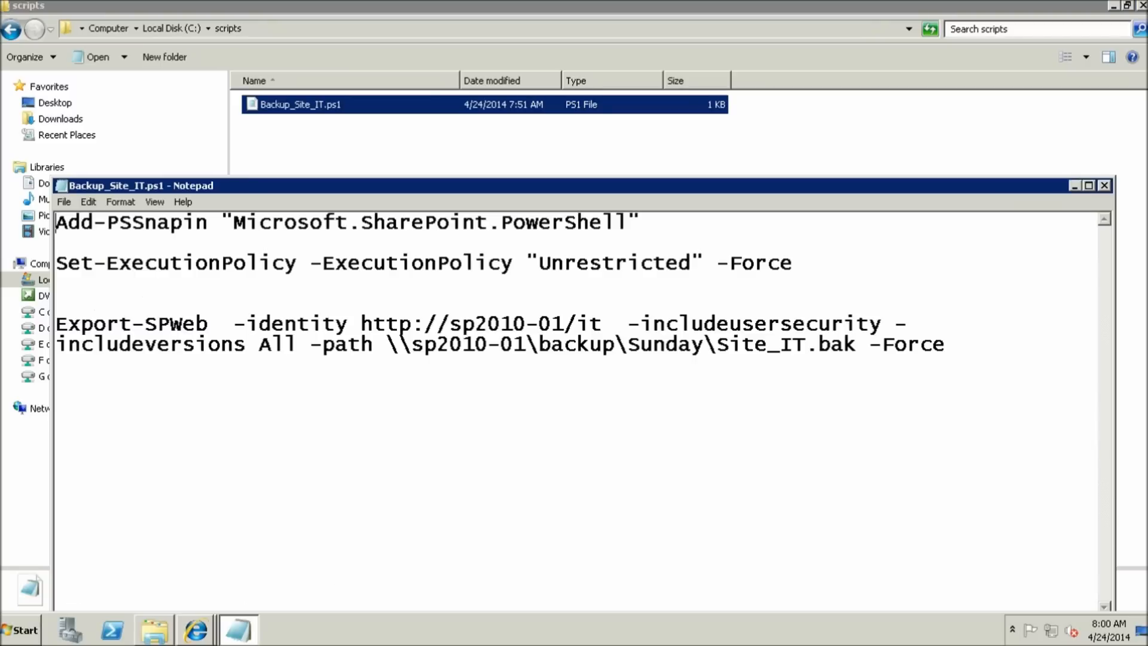
drag(383, 186, 404, 143)
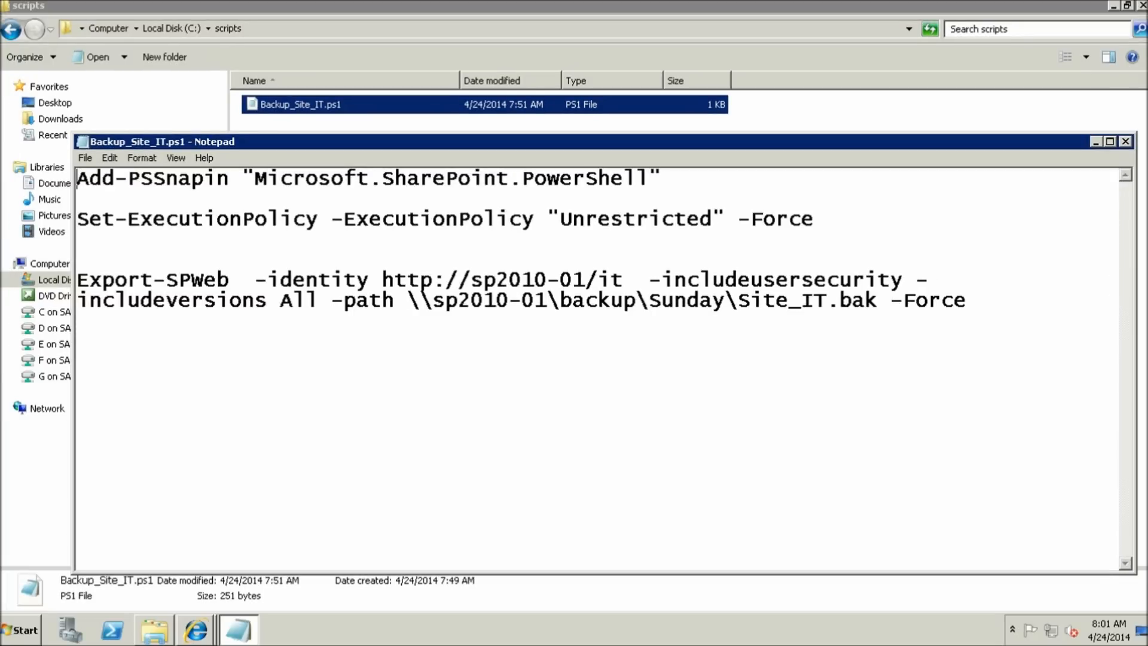
click(1125, 141)
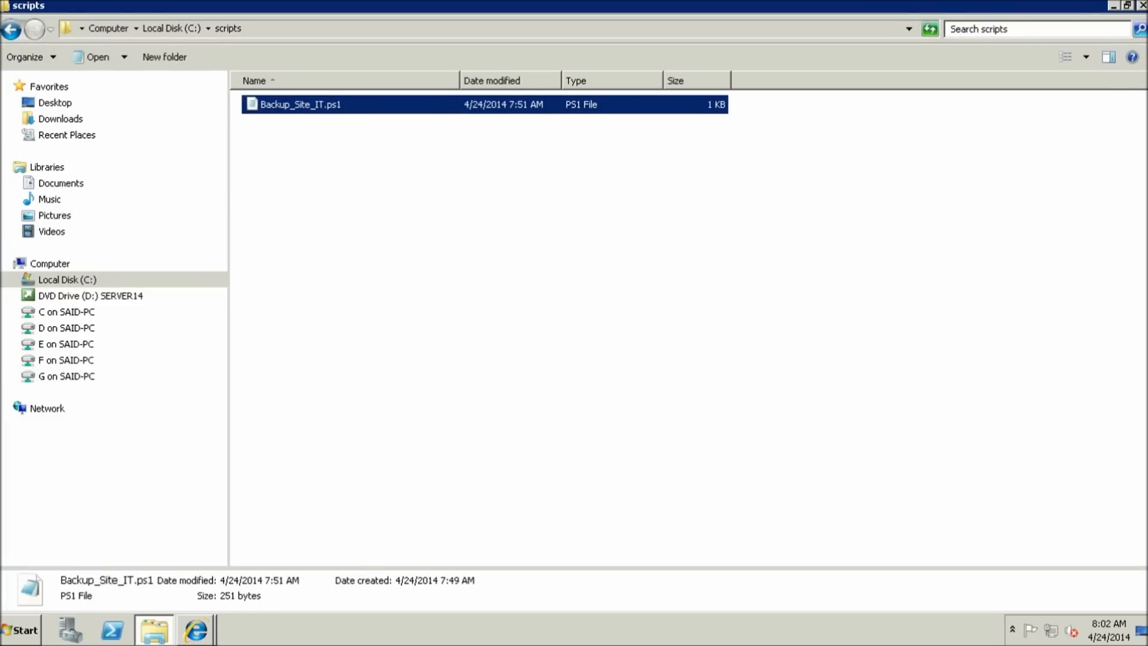
- Open Windows PowerShell and run the script C:\scripts\Backup_Site_IT.ps1
key(super)
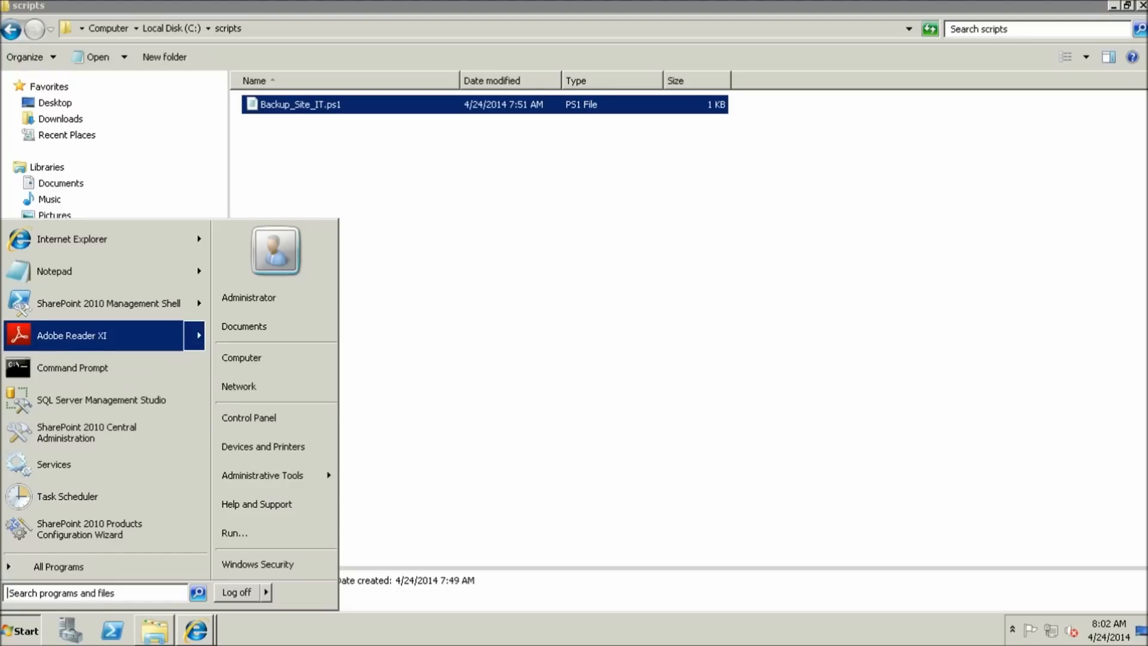
mouse_move(125, 304)
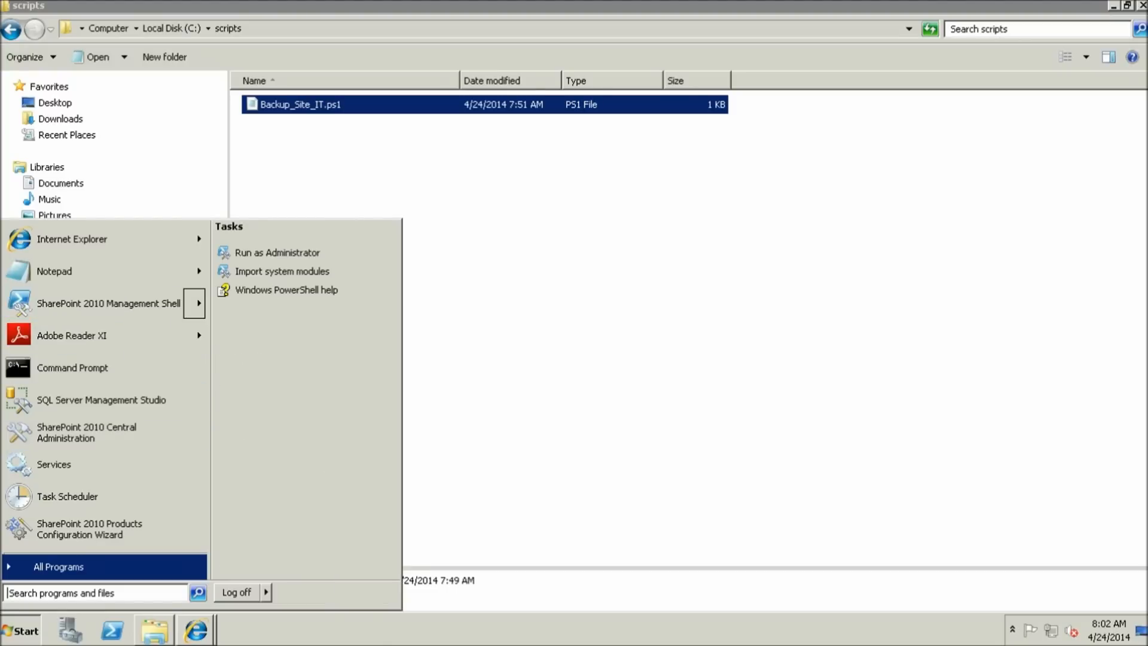
click(111, 630)
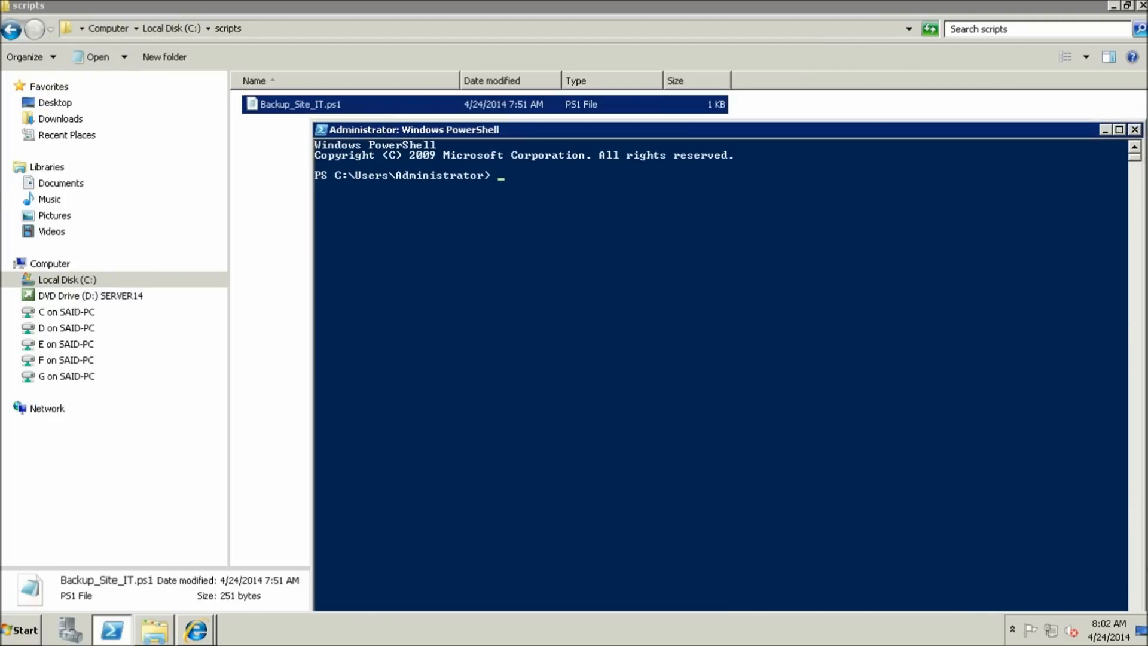
key(alt+Tab)
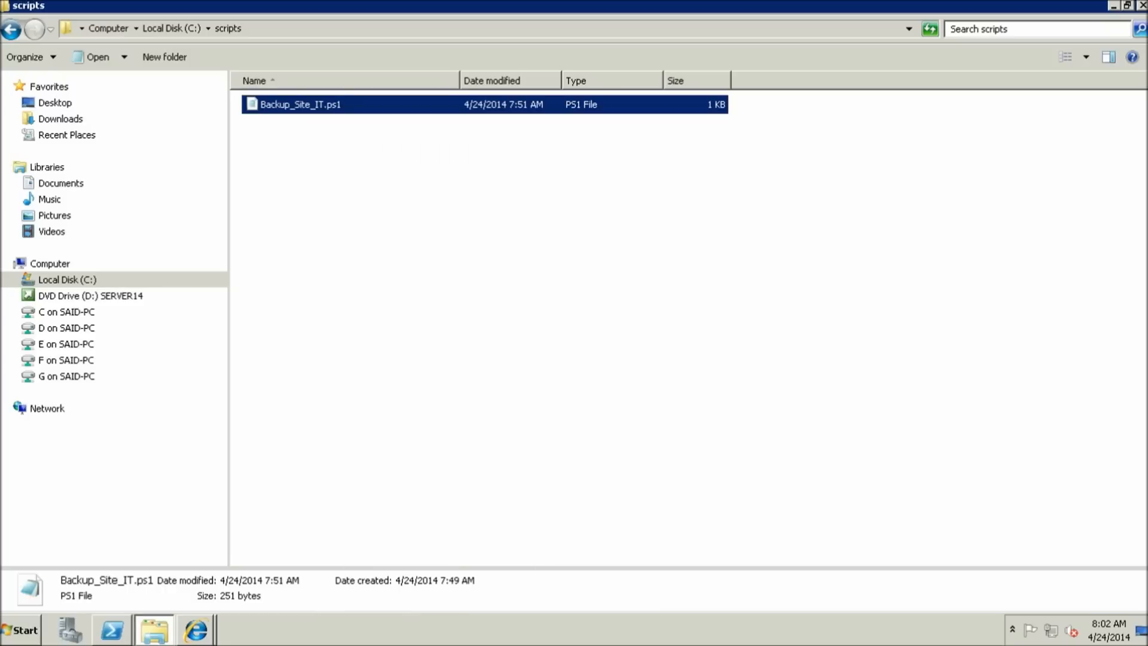
key(alt+Tab)
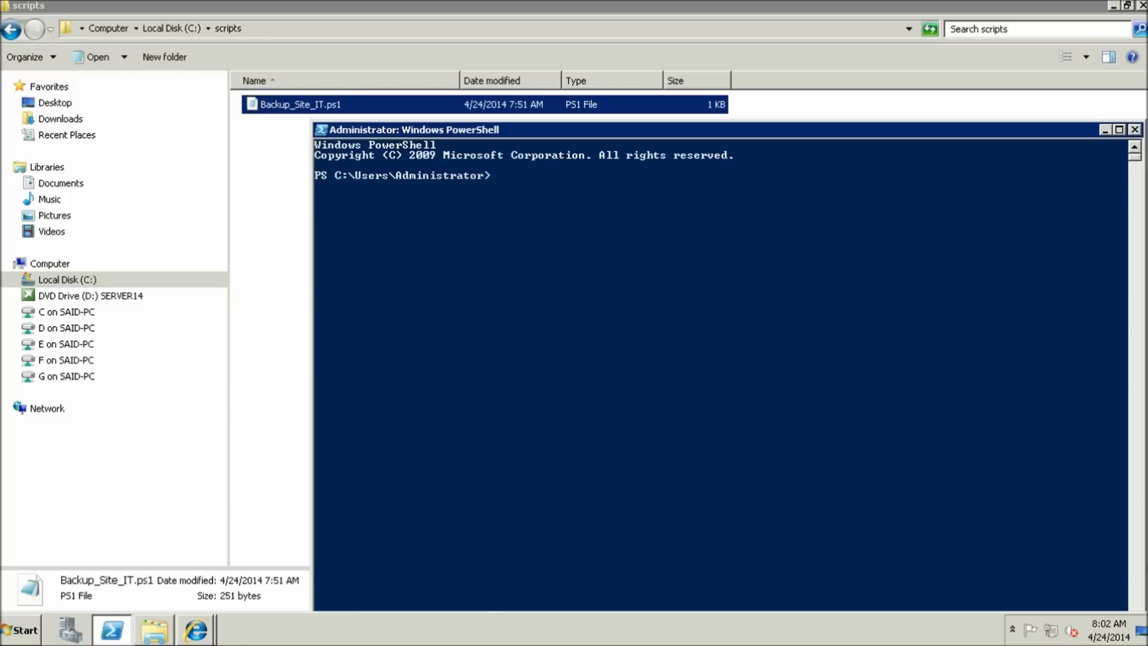
drag(300, 105, 538, 239)
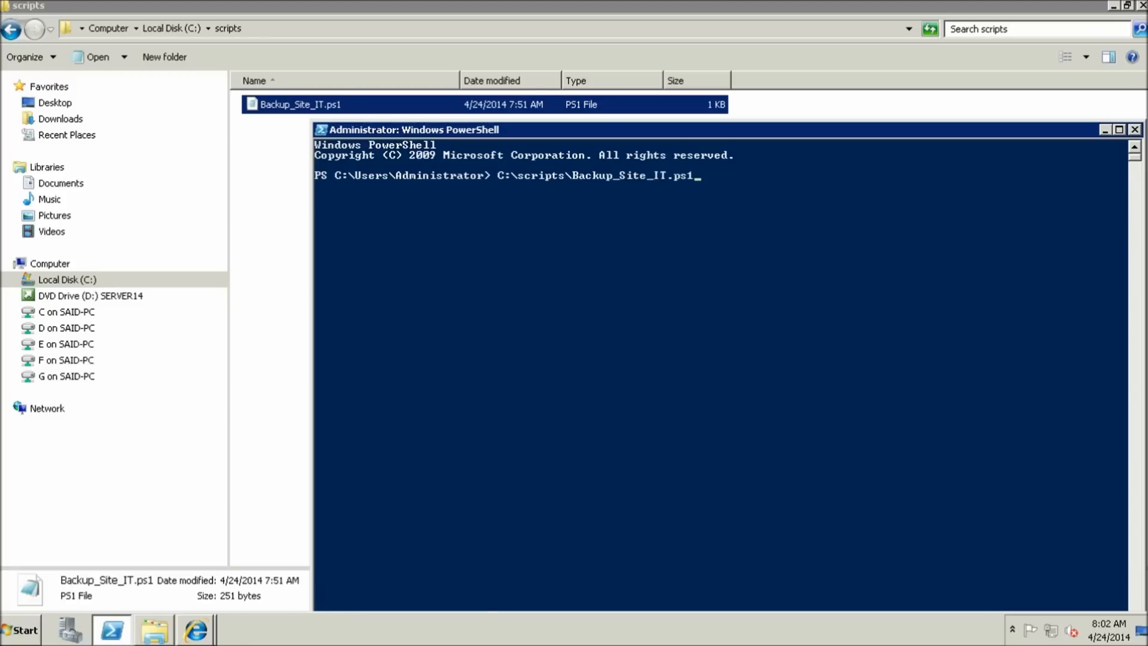
key(Return)
- Open the C:\backup\Sunday folder in a separate Explorer window, keeping the scripts folder open
key(alt+Tab)
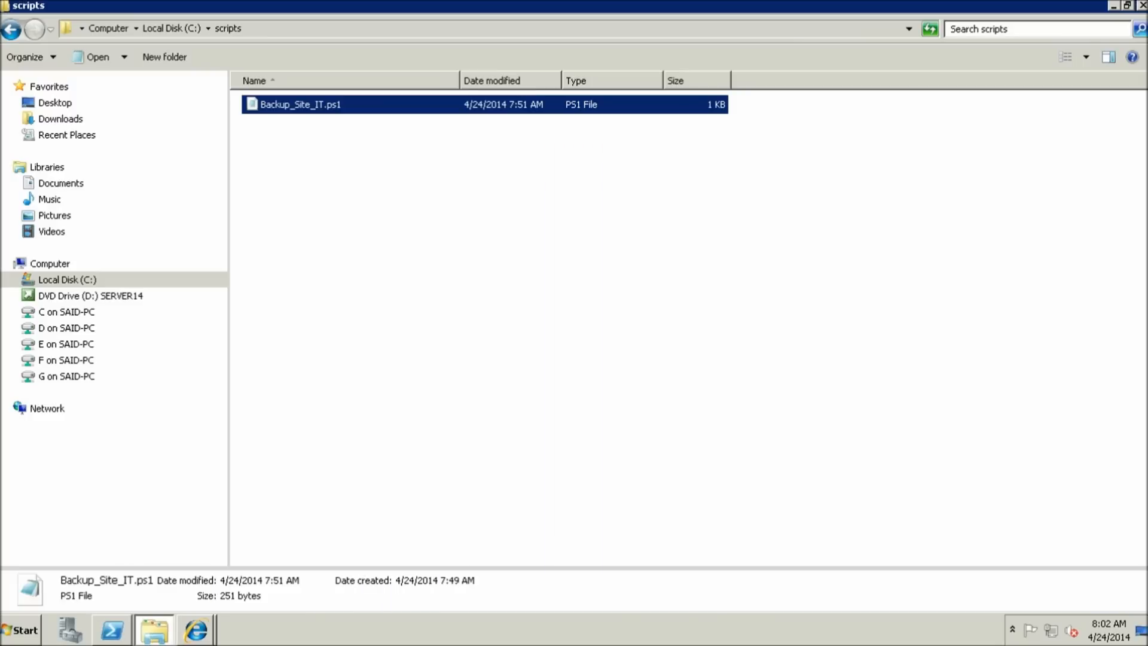
click(155, 629)
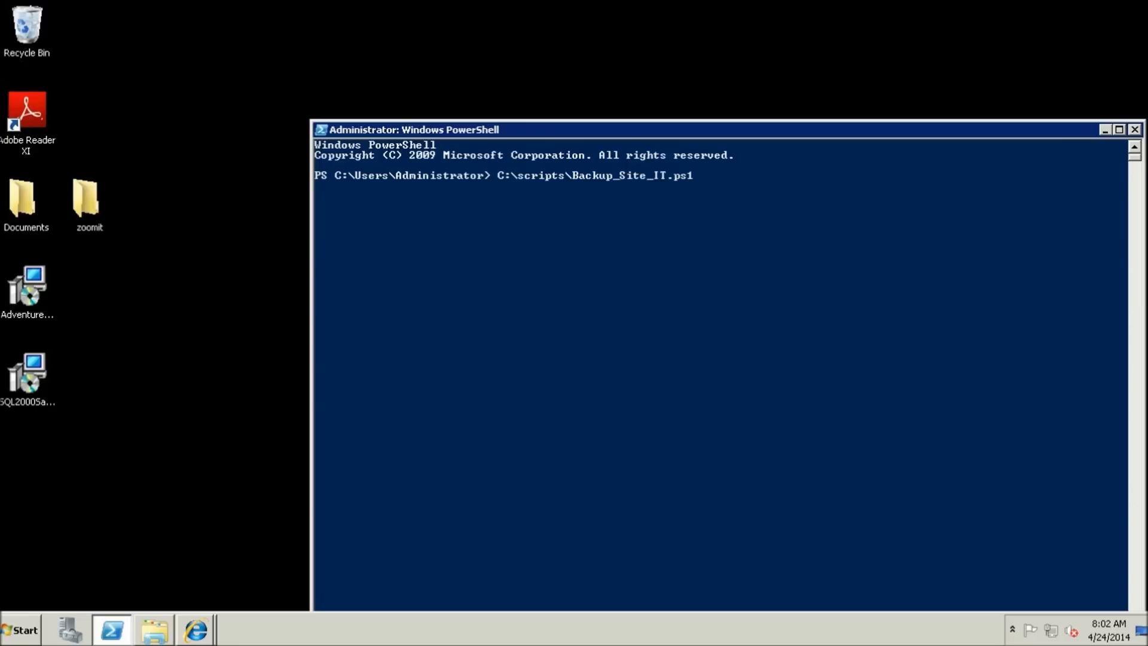
click(155, 629)
key(super)
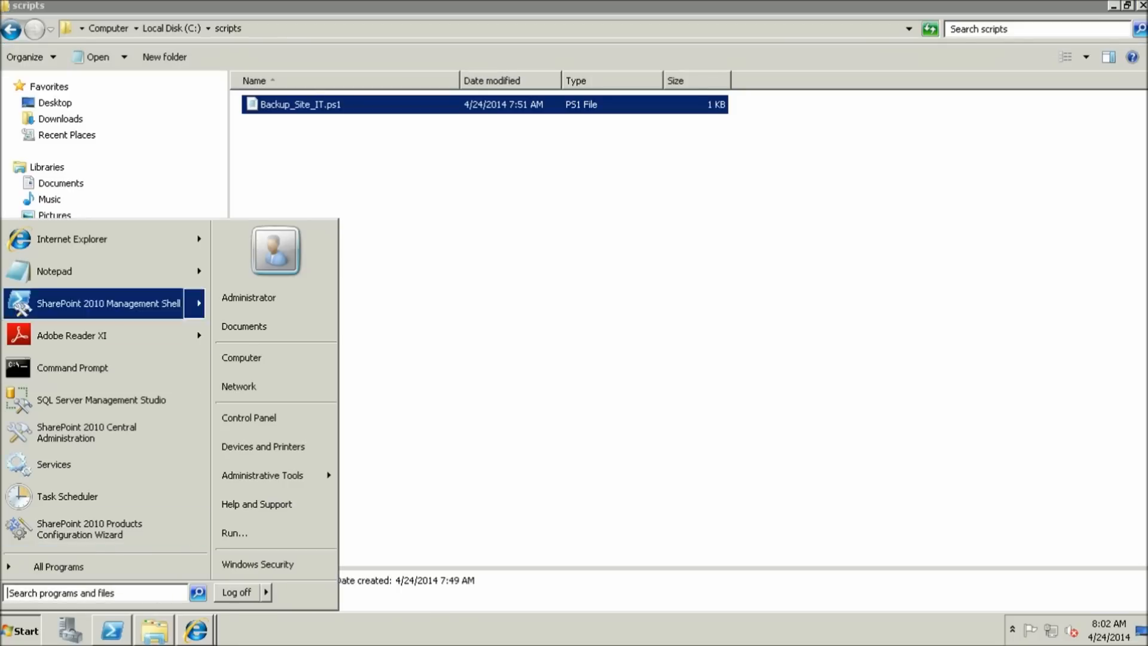
click(274, 356)
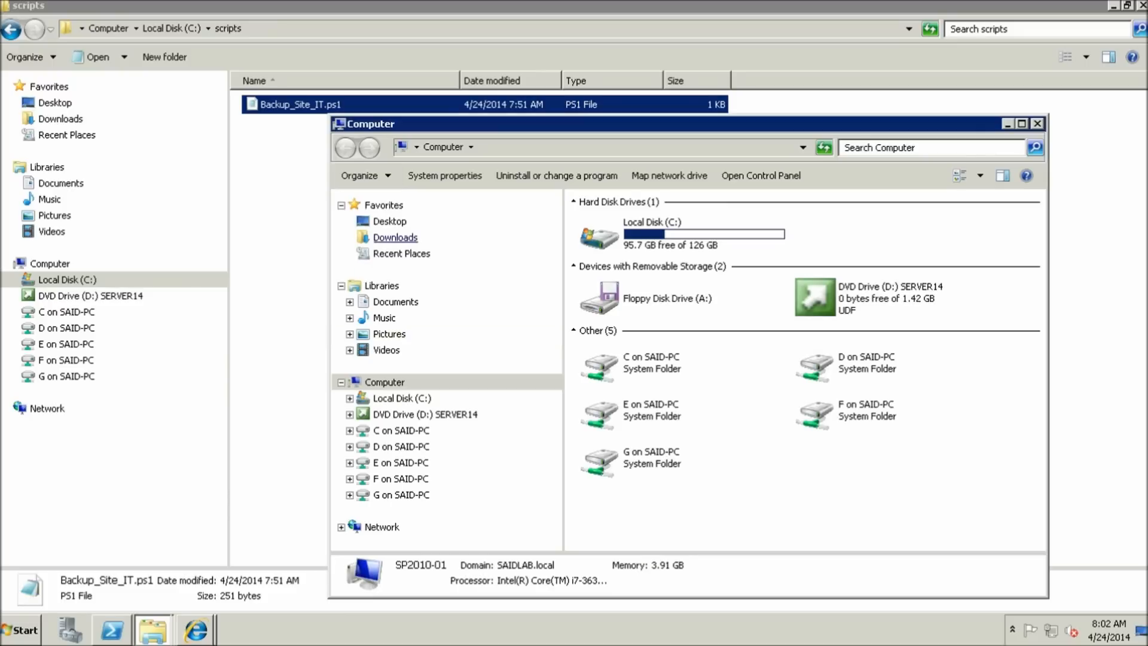
double_click(643, 230)
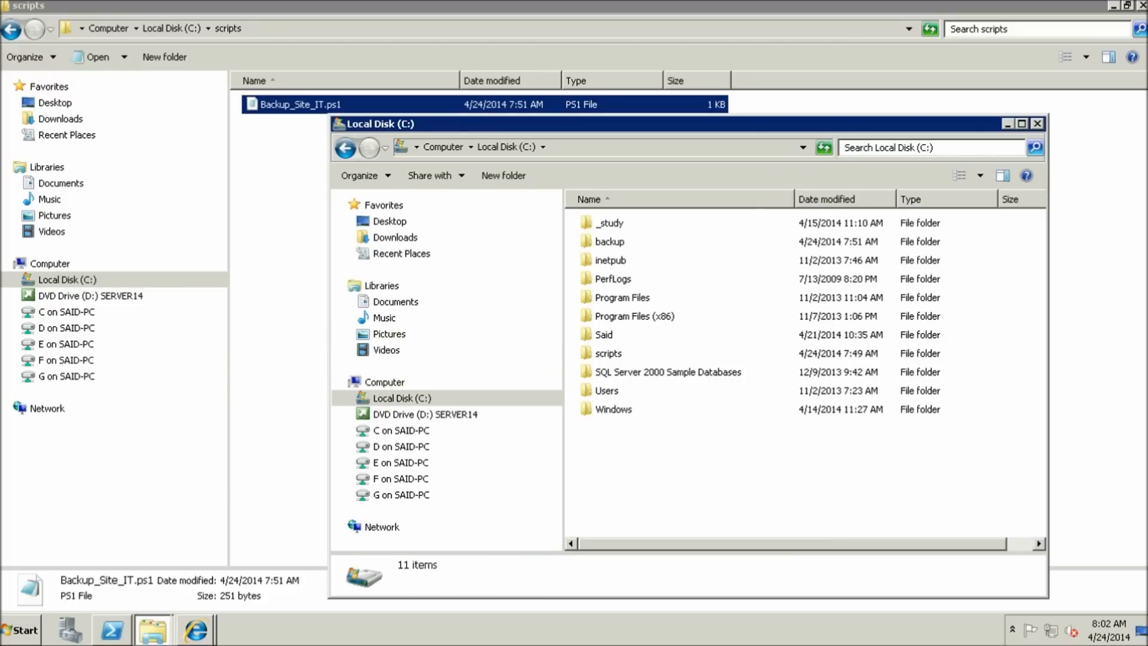
double_click(610, 241)
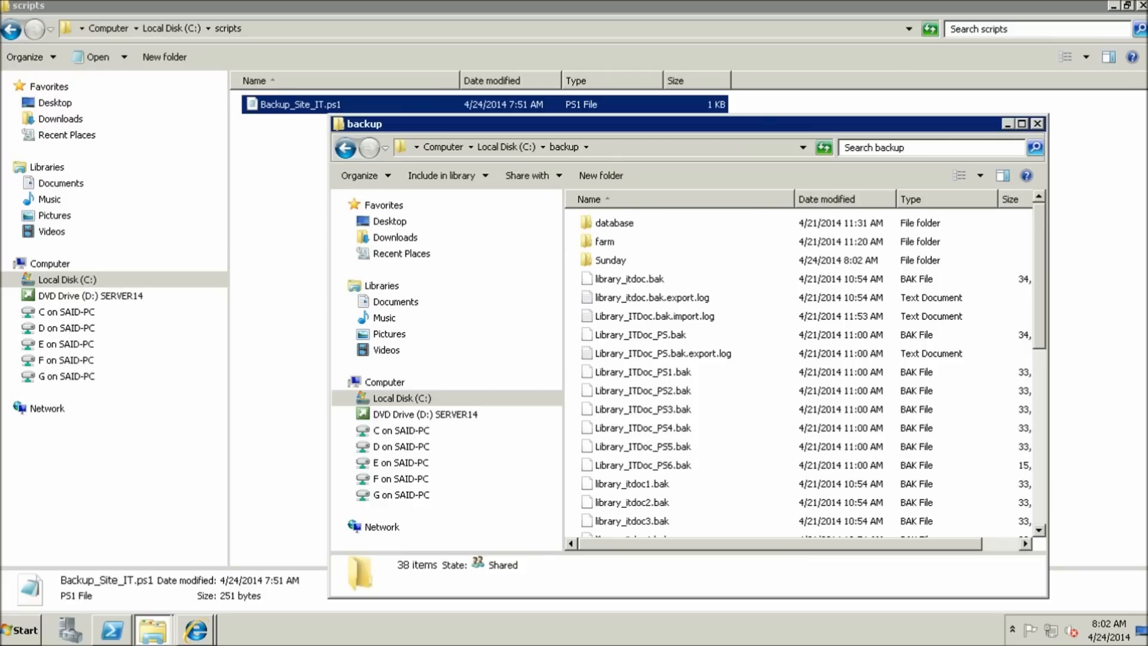
double_click(611, 261)
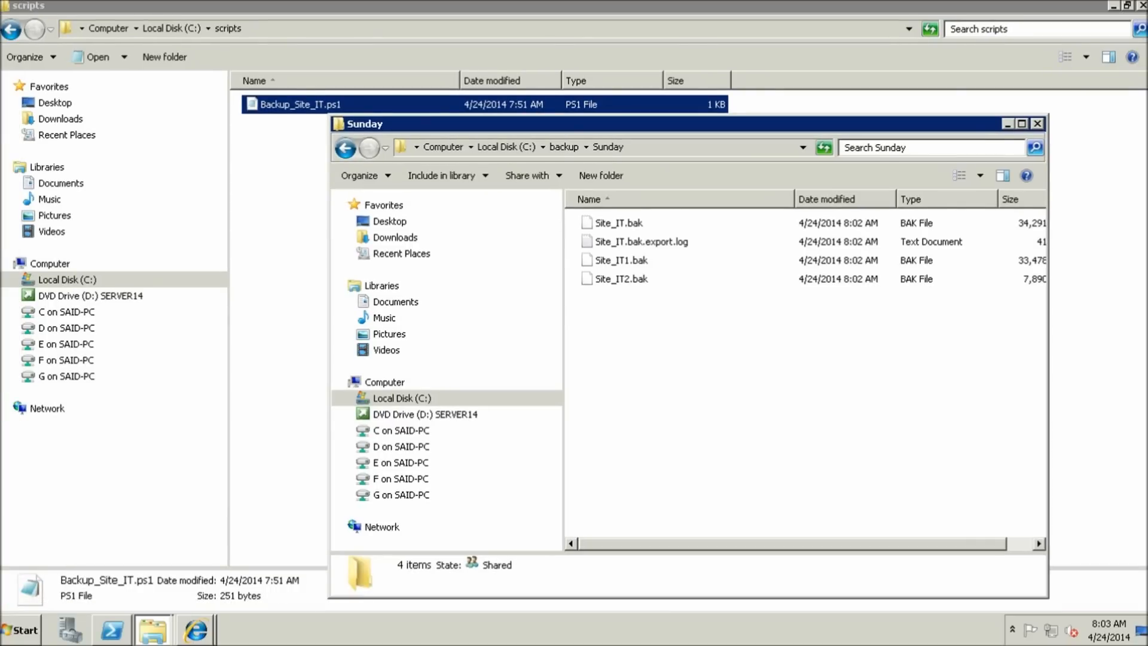
- Read Site_IT.bak.export.log in the Sunday folder from its start time to its closing warning and error summary, and close it
double_click(641, 241)
mouse_move(1126, 186)
mouse_down()
mouse_move(1126, 550)
mouse_move(1126, 188)
mouse_up()
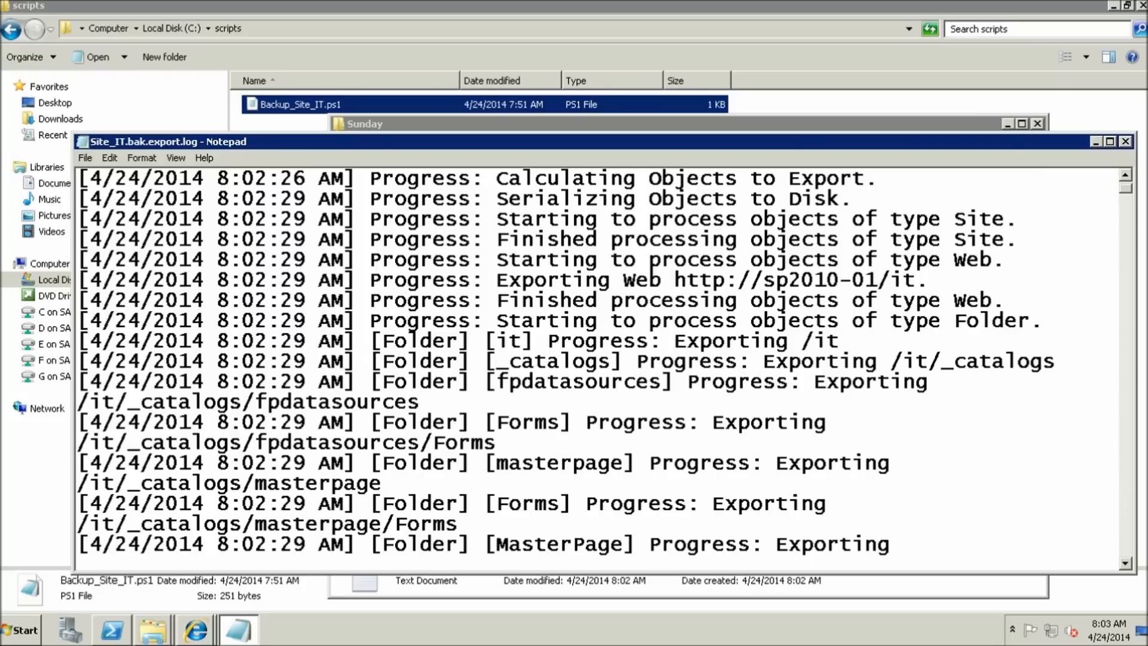
click(1125, 142)
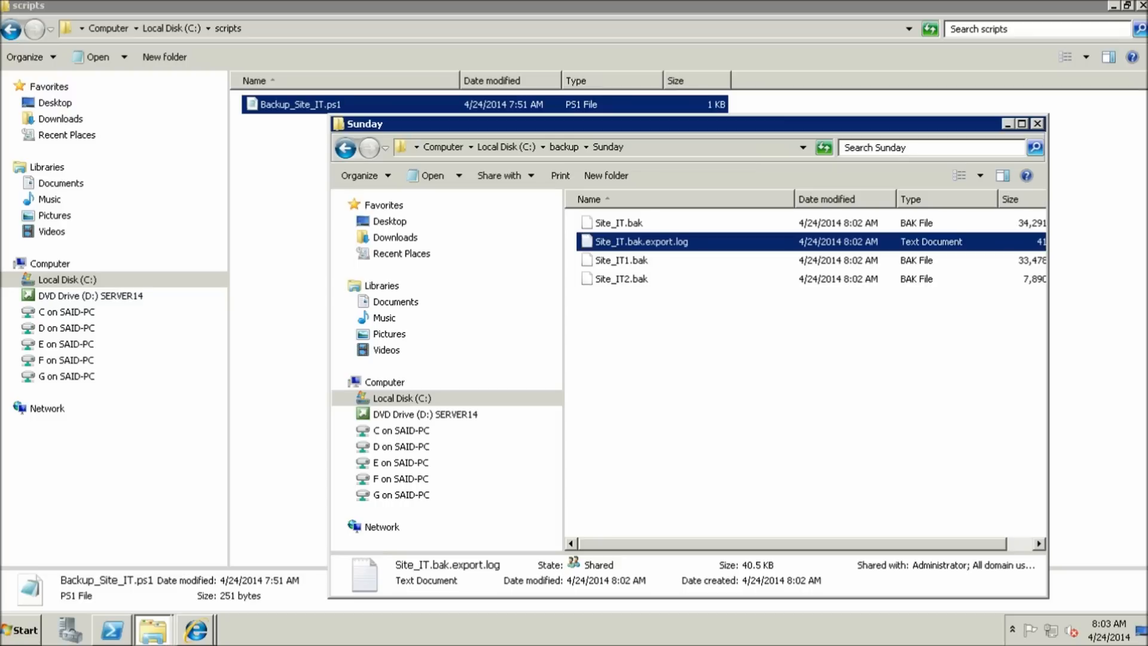
key(Return)
scroll(653, 337, down, 20)
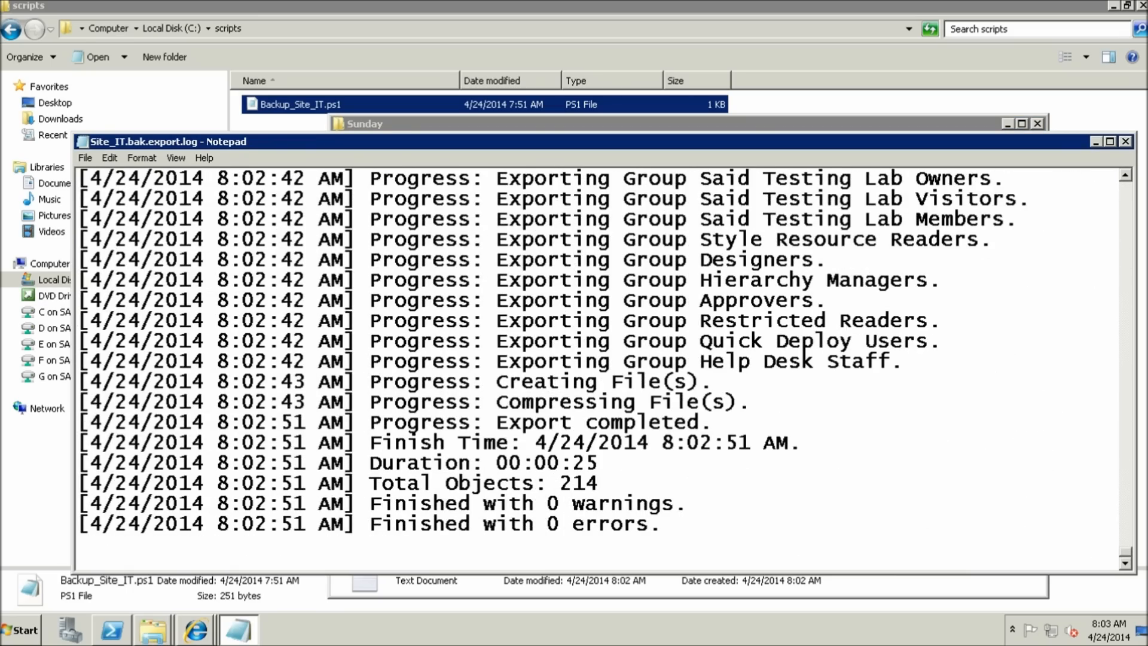
scroll(604, 359, up, 20)
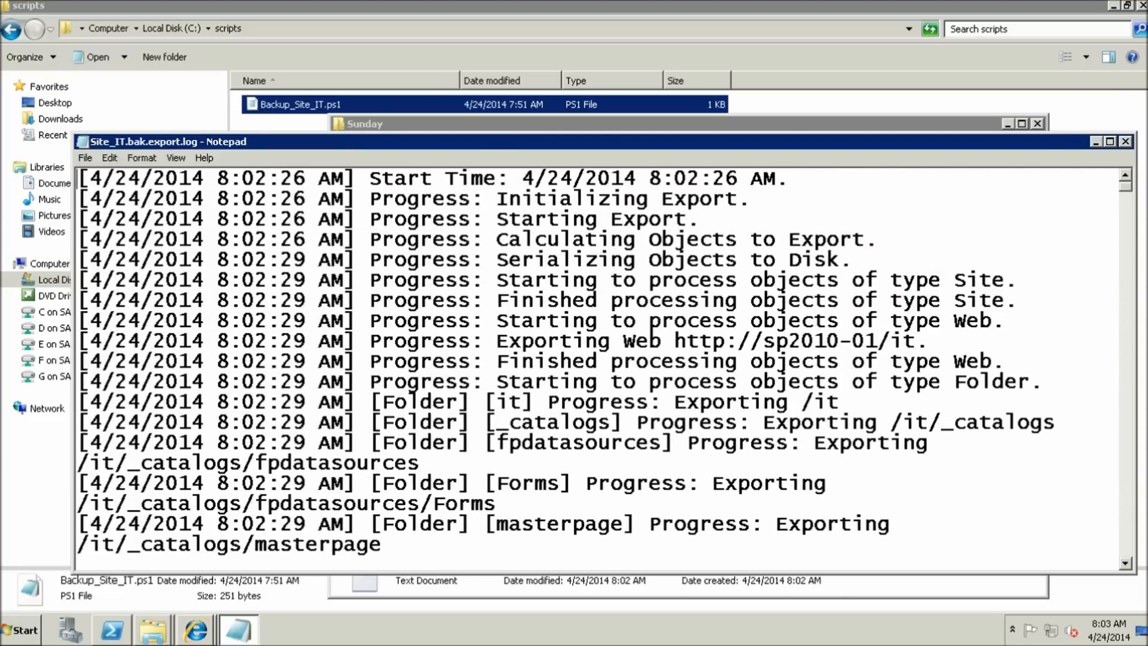
key(alt+F4)
click(741, 359)
click(642, 241)
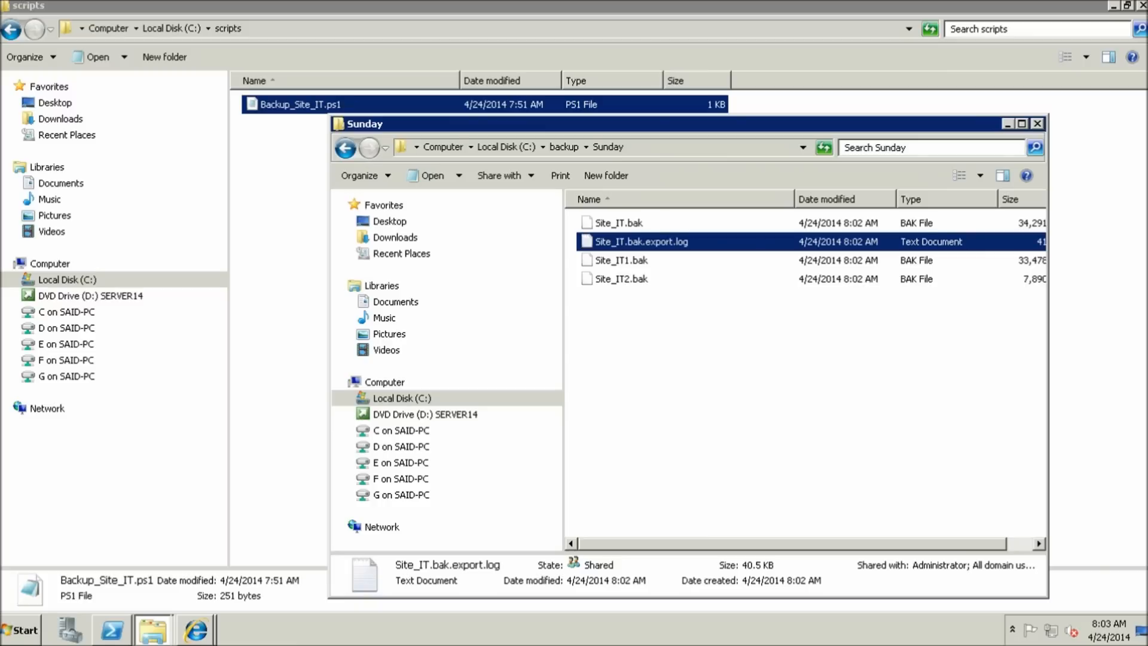
key(Return)
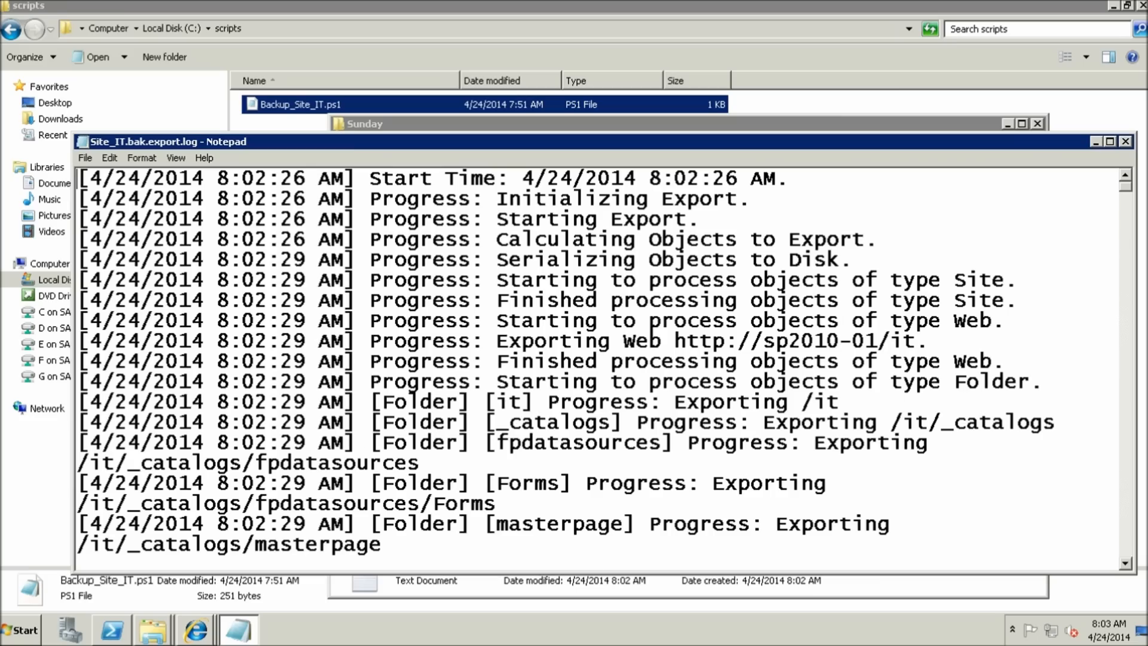
scroll(597, 370, down, 20)
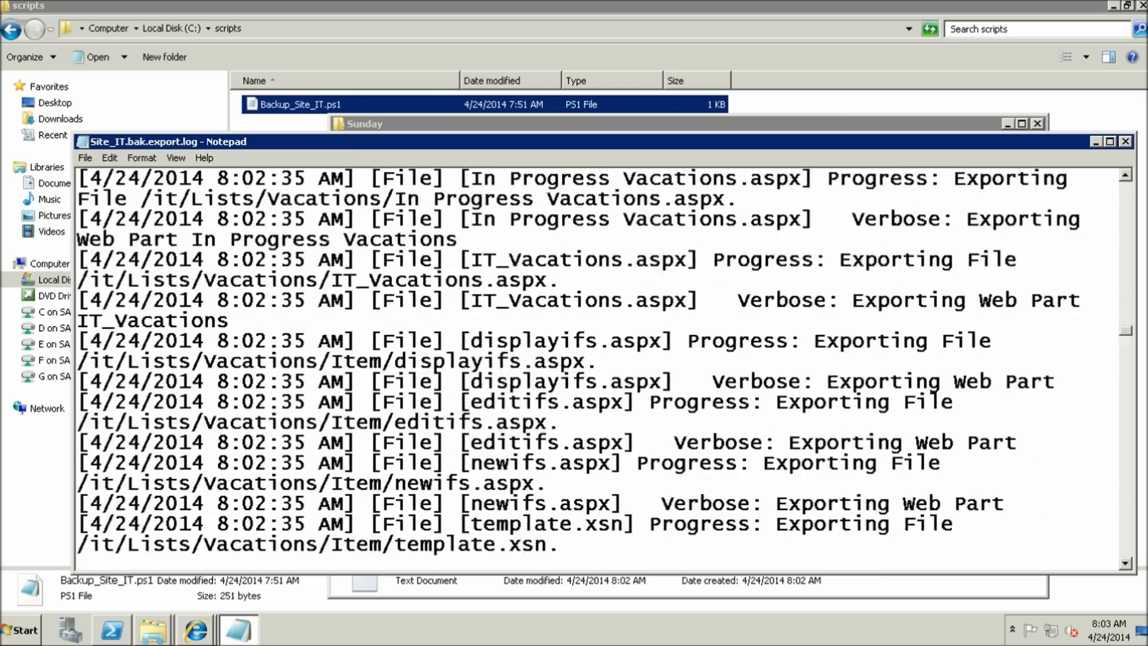
scroll(597, 369, down, 20)
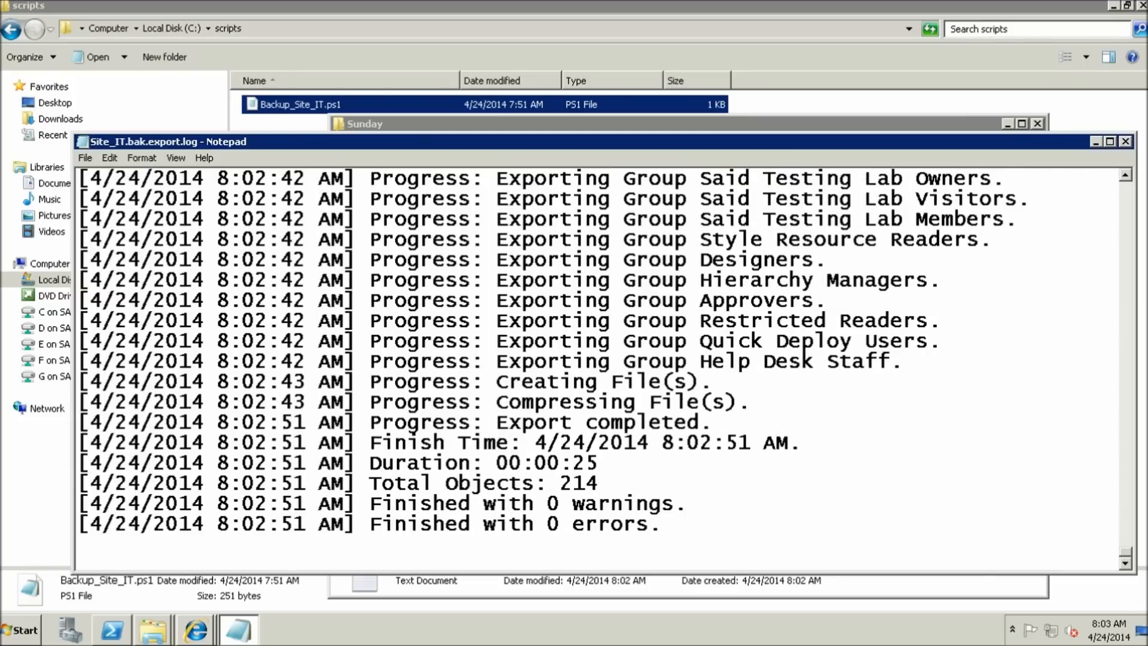
click(1125, 142)
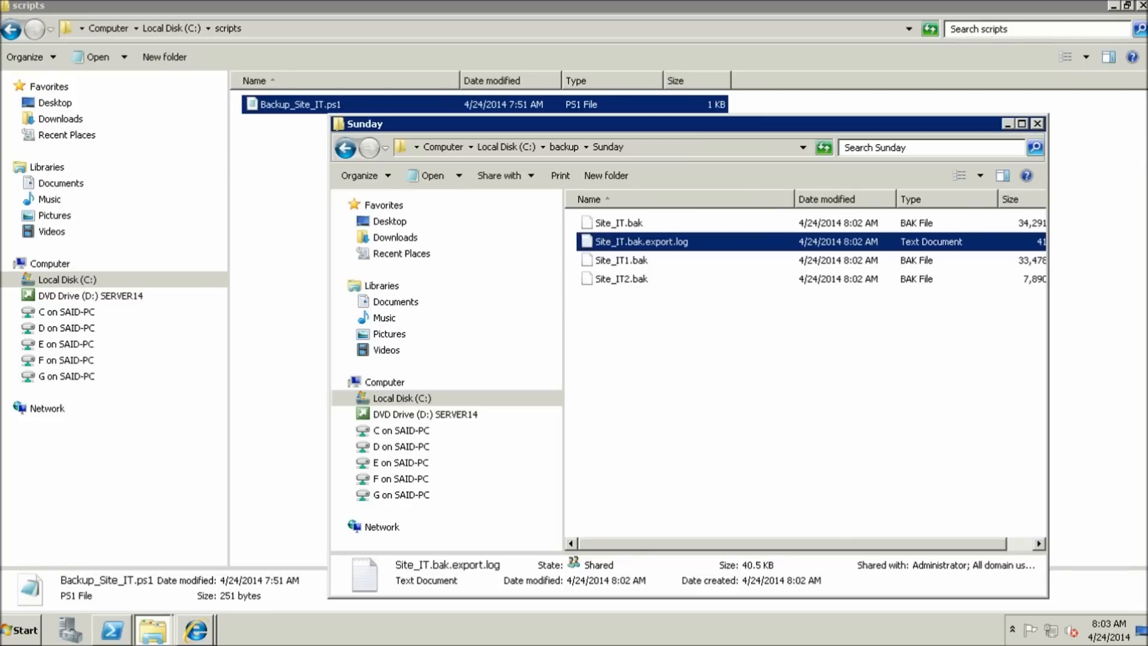
- Delete all the Site_IT backup files and the export log from the Sunday folder, moving them to the Recycle Bin
drag(848, 364, 597, 222)
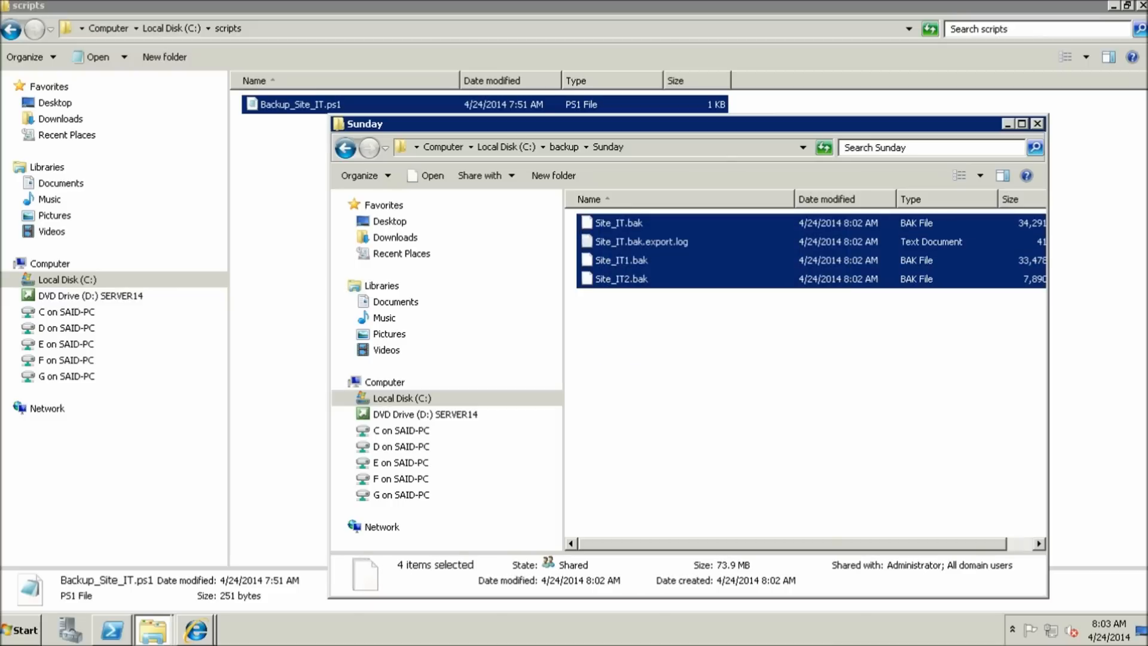
key(Delete)
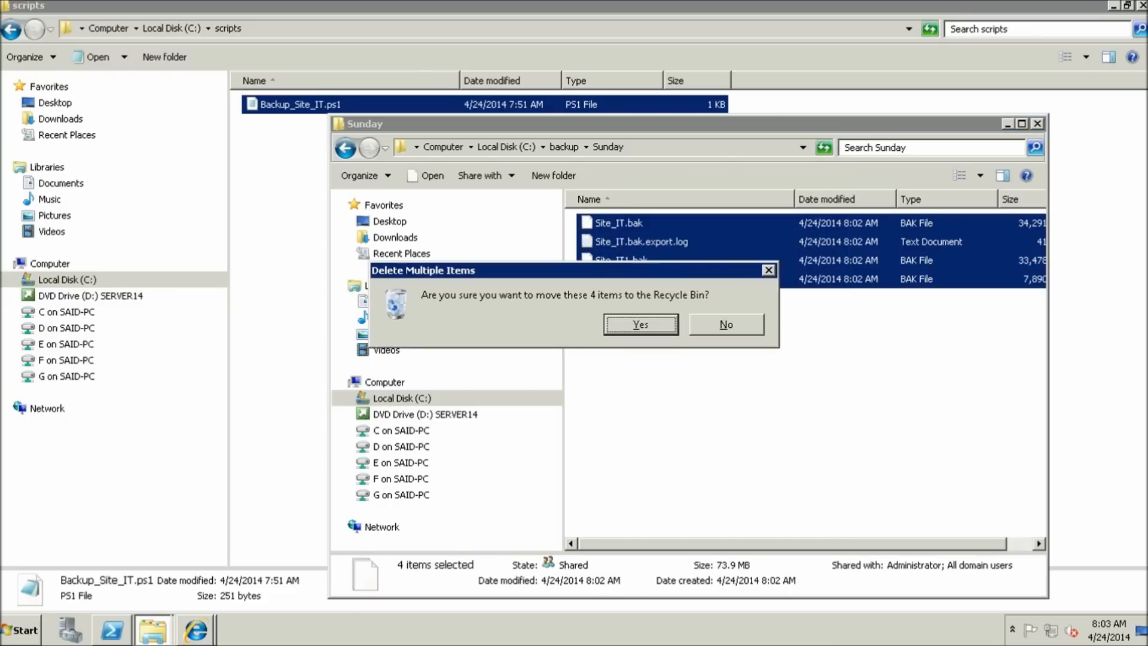
key(Return)
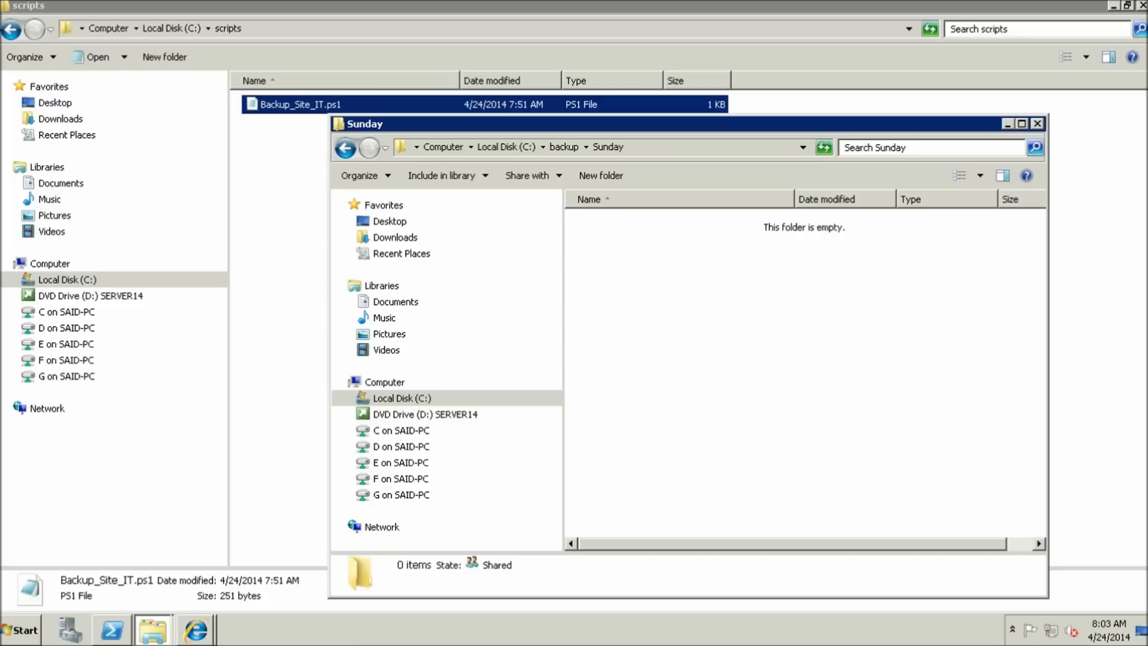
- Open Task Scheduler from the server's administrative tools
drag(687, 123, 698, 133)
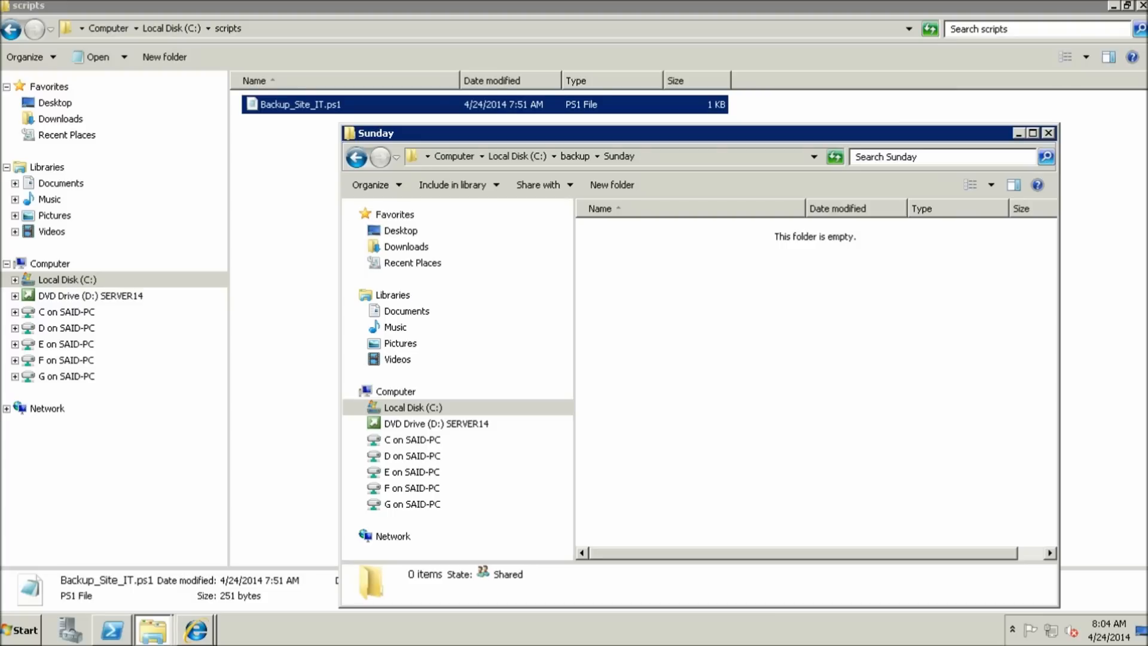
click(21, 630)
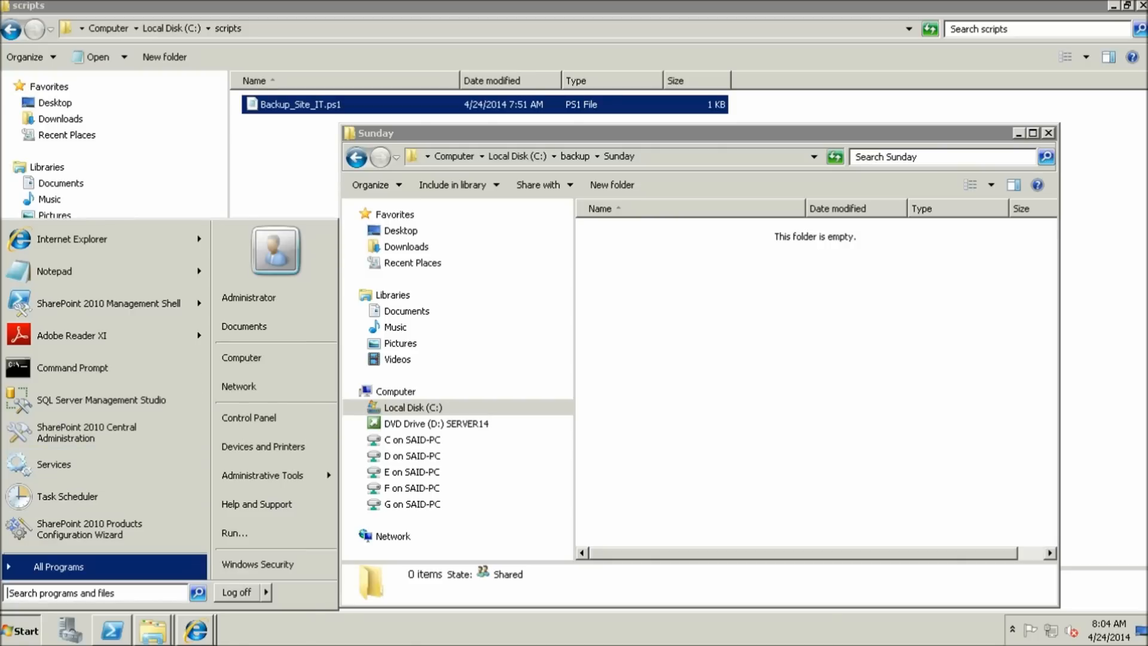
mouse_move(263, 474)
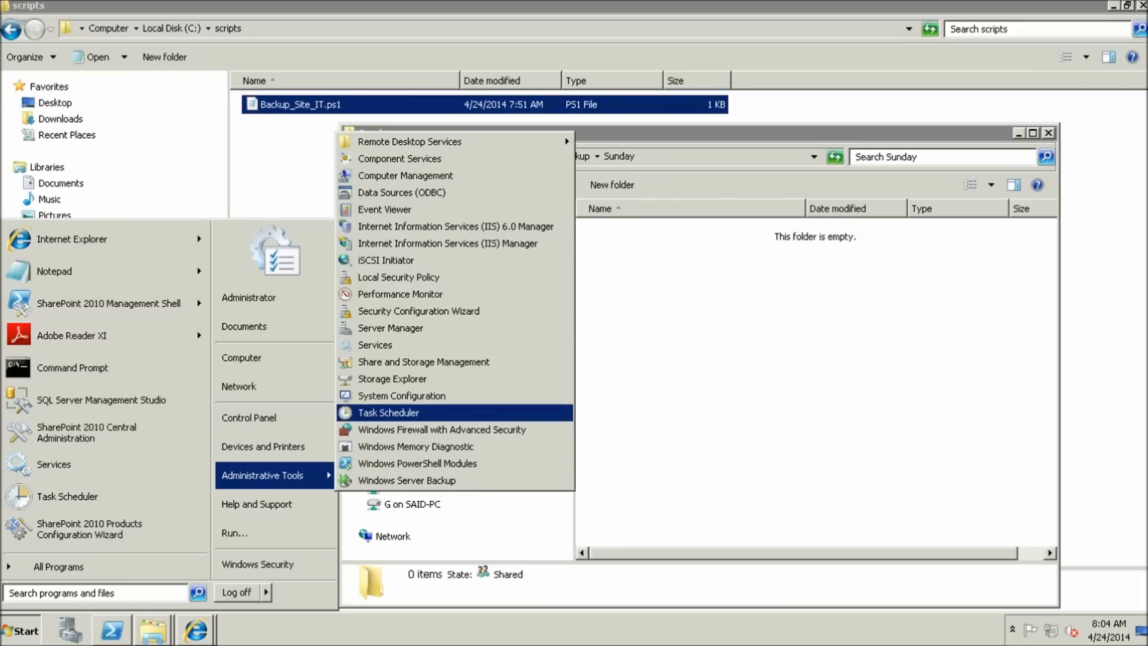
click(389, 412)
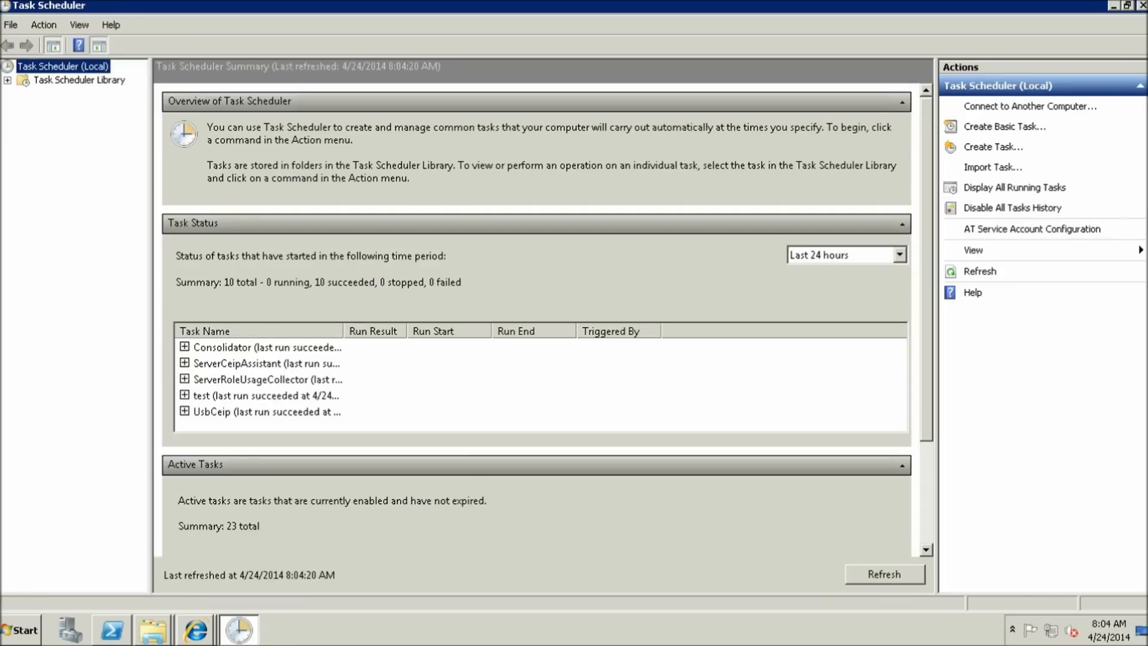
- Start a new basic task named "Backing IT Site" with an empty description and continue to its trigger settings
click(1005, 127)
text(B)
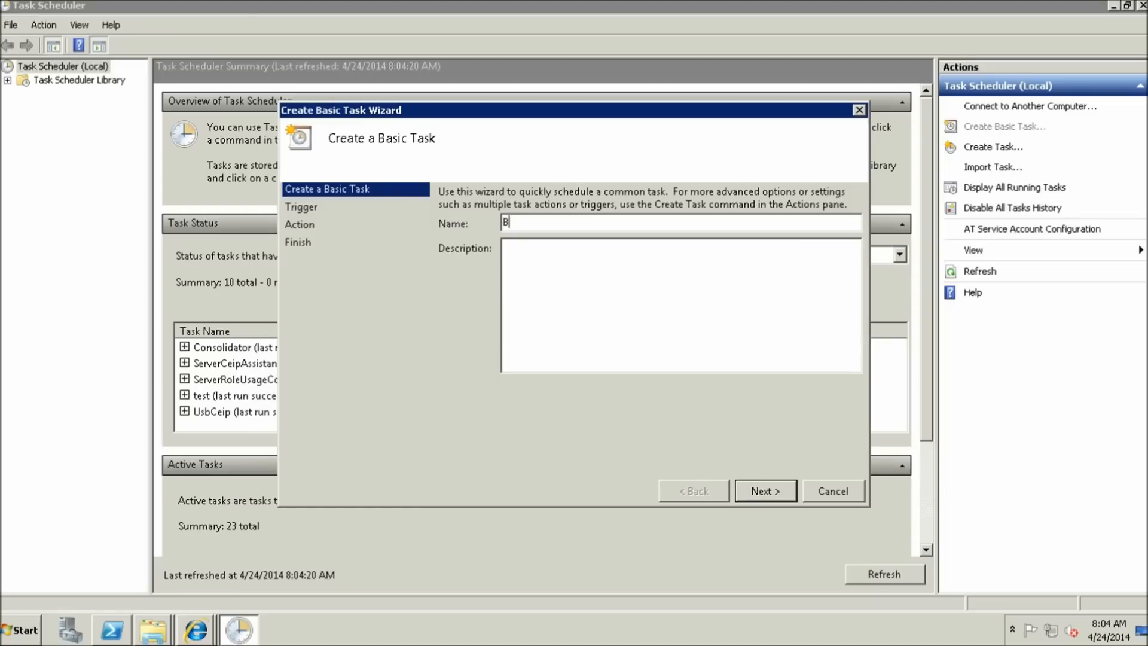
text(acking my)
key(BackSpace)
key(BackSpace)
key(BackSpace)
text(IT Site)
click(506, 246)
key(Tab)
key(Return)
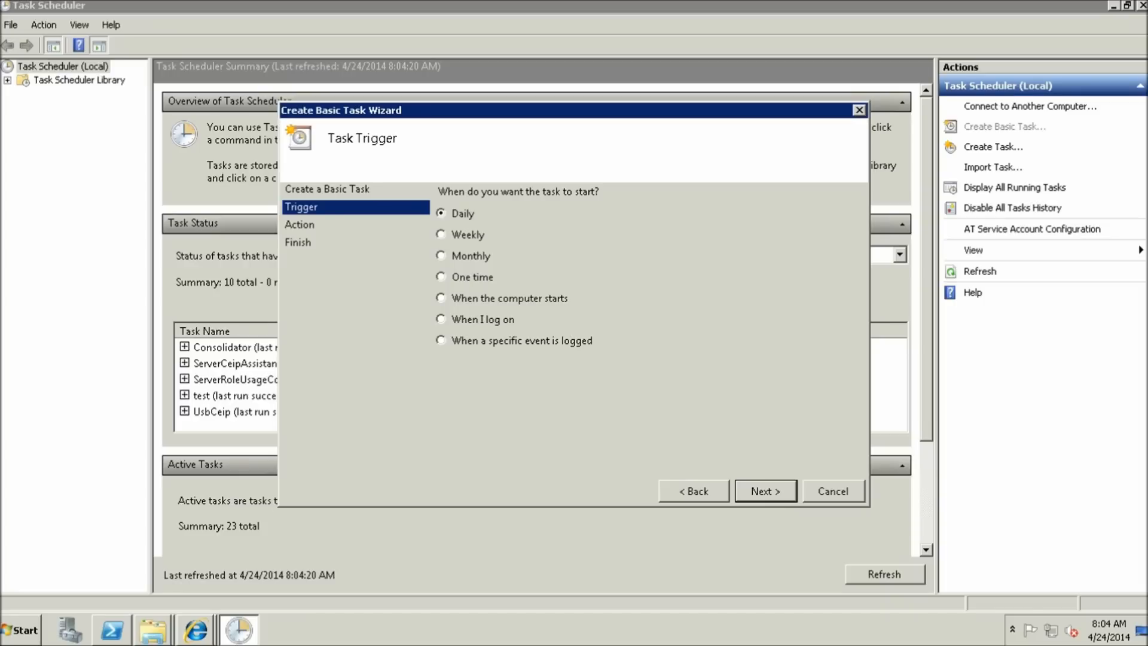
- Set the task to start weekly, recurring every week on Sunday
click(441, 234)
key(Return)
key(Tab)
key(space)
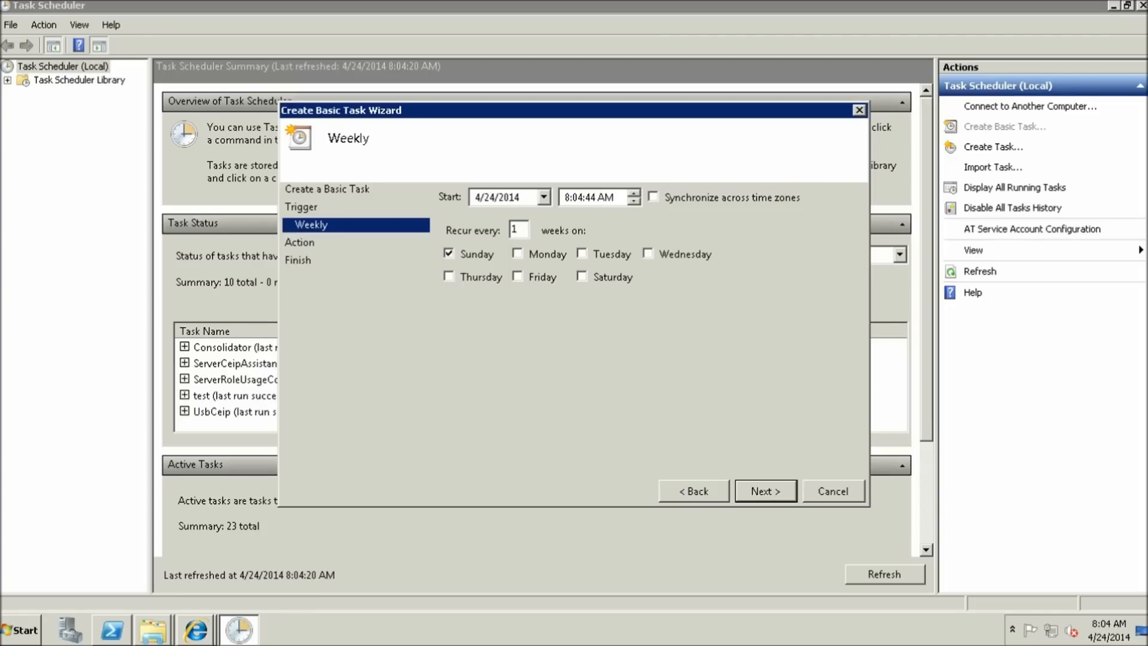
- Set the weekly trigger's start time to 6:00:00 PM and continue to the task's action
click(567, 197)
key(Right)
text(00)
key(Right)
text(00)
key(Right)
text(p)
click(766, 490)
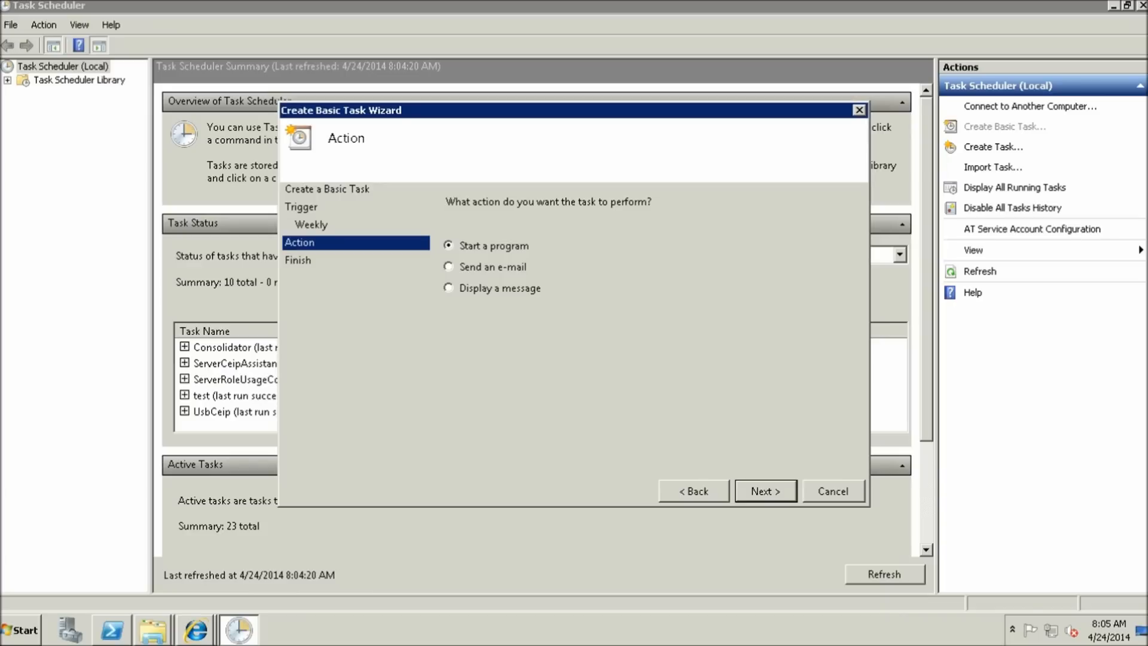
- Make the task start the program powershell with the argument c:\scripts\Backup_Site_IT.ps1, and finish creating it
key(Return)
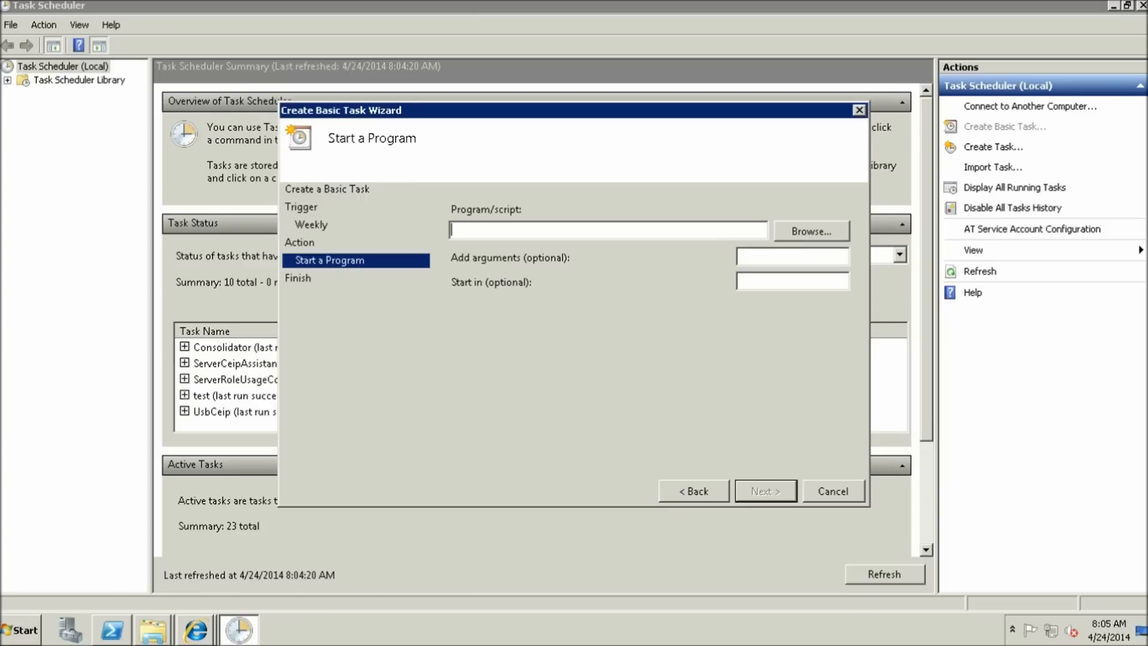
text(powershell)
click(777, 257)
text(c:\scrip)
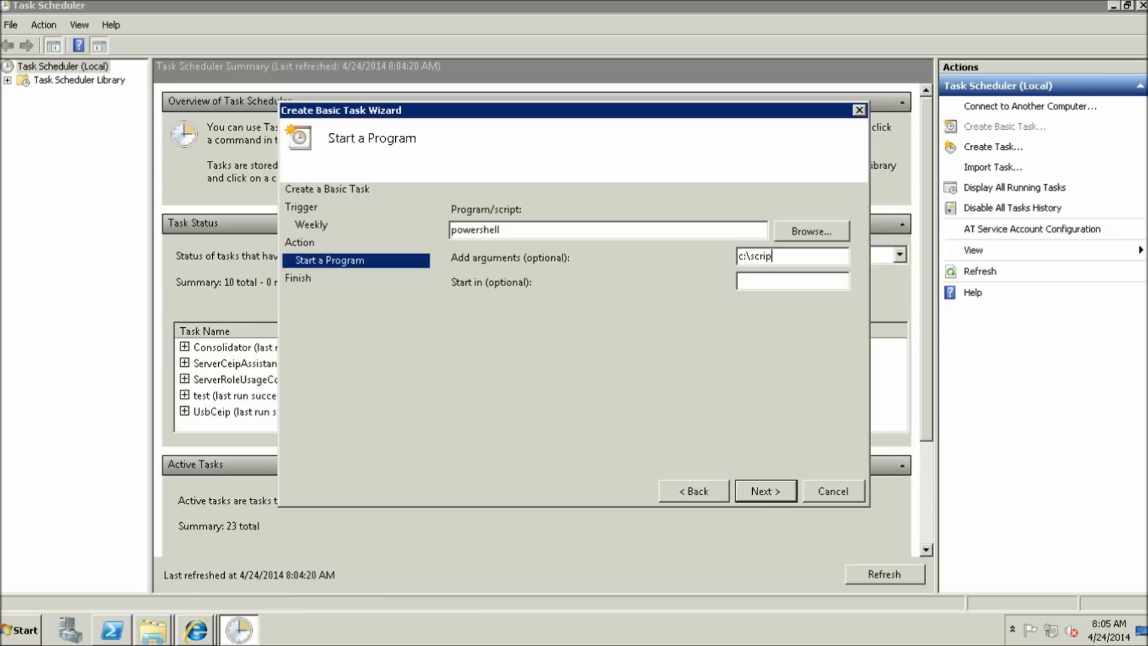
text(ts\Backup_Site_IT)
click(153, 629)
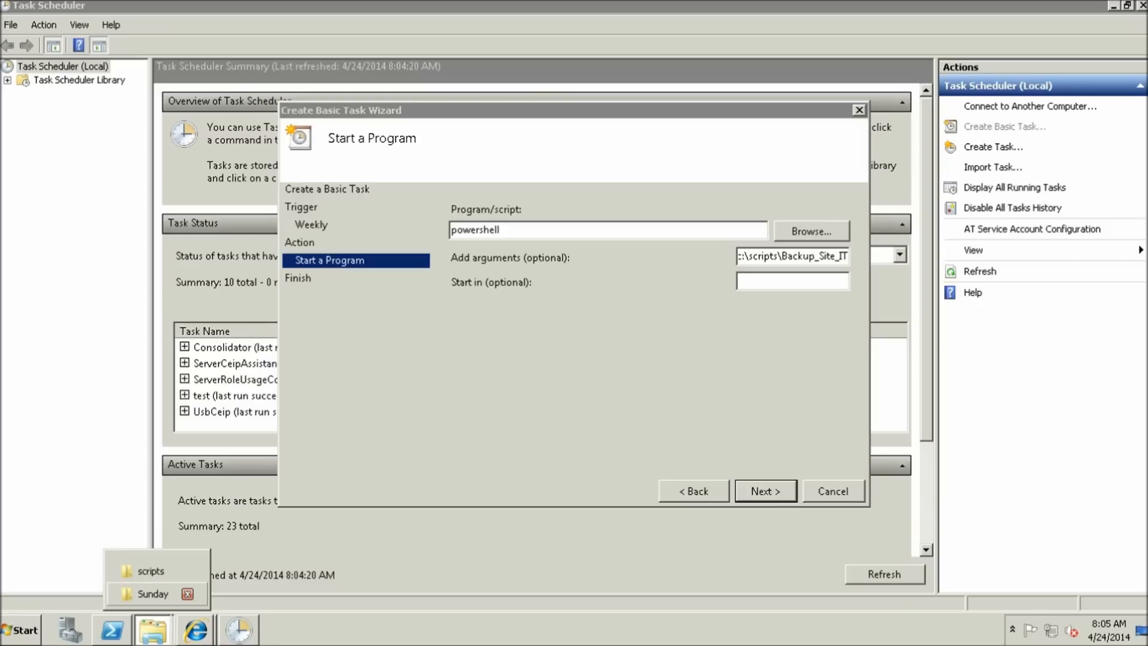
click(151, 571)
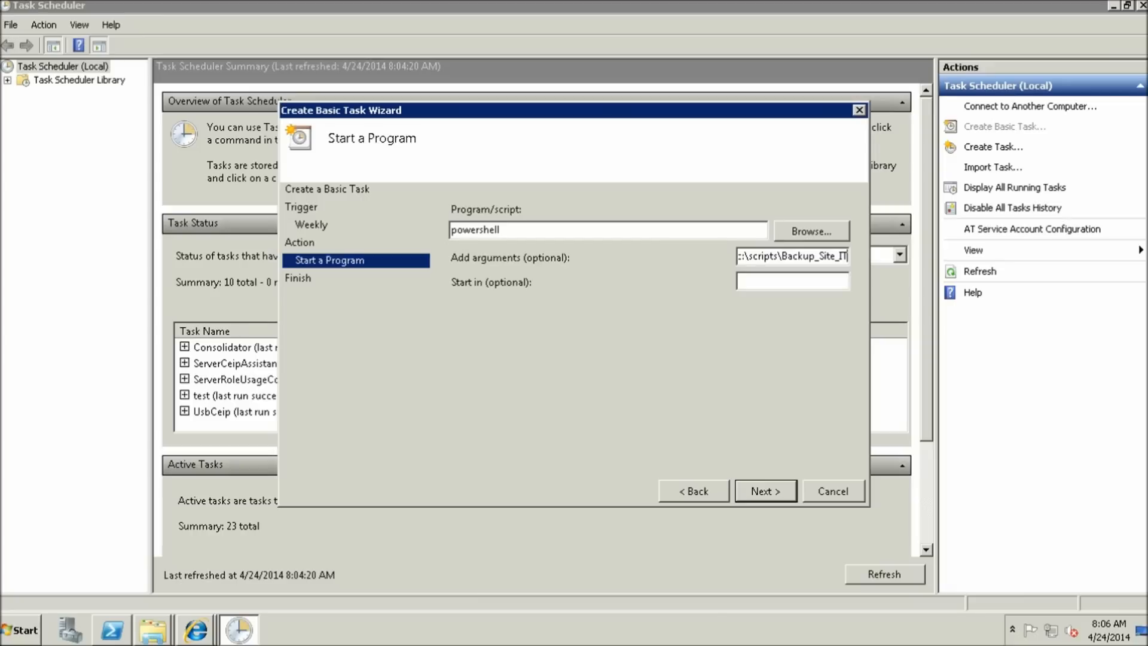
text(.ps)
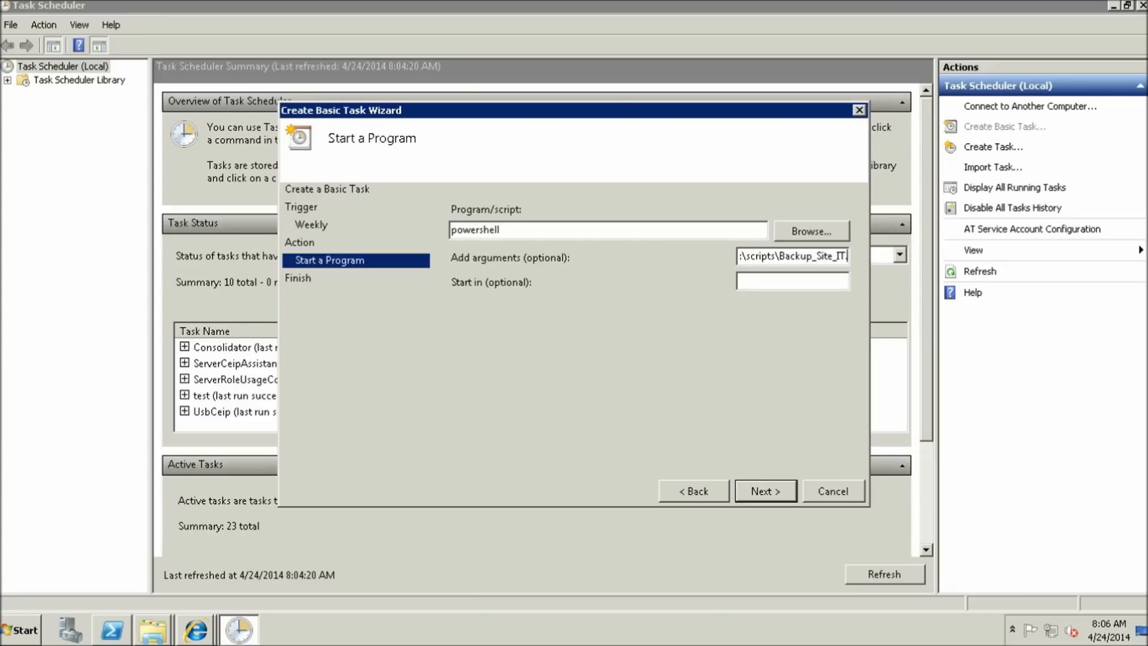
text(1)
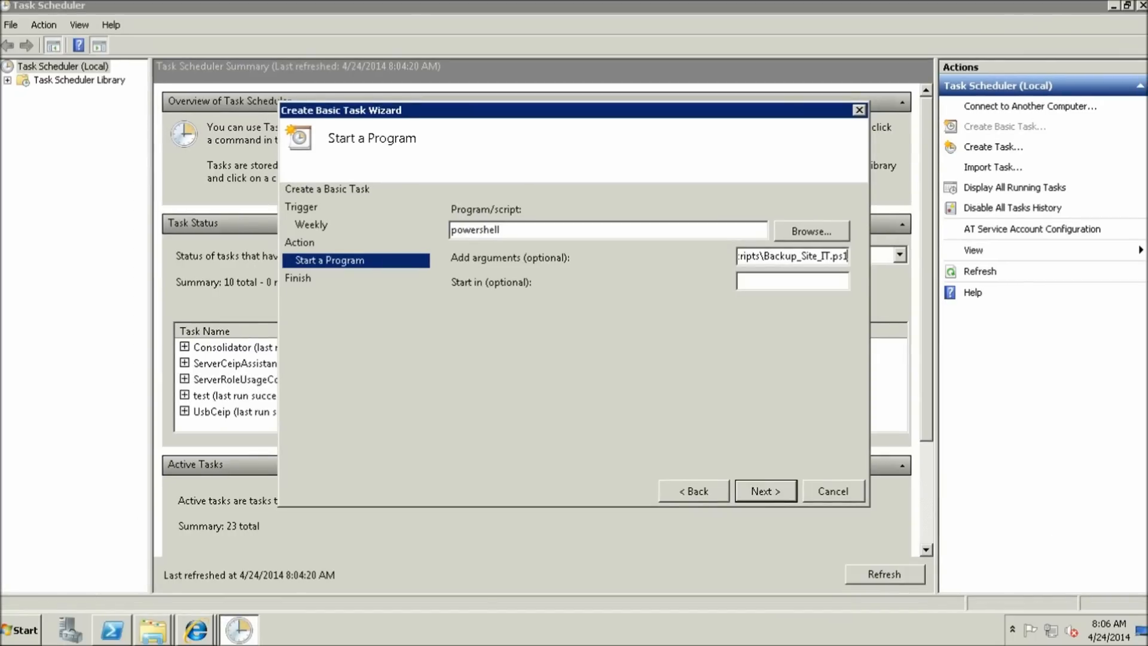
key(Return)
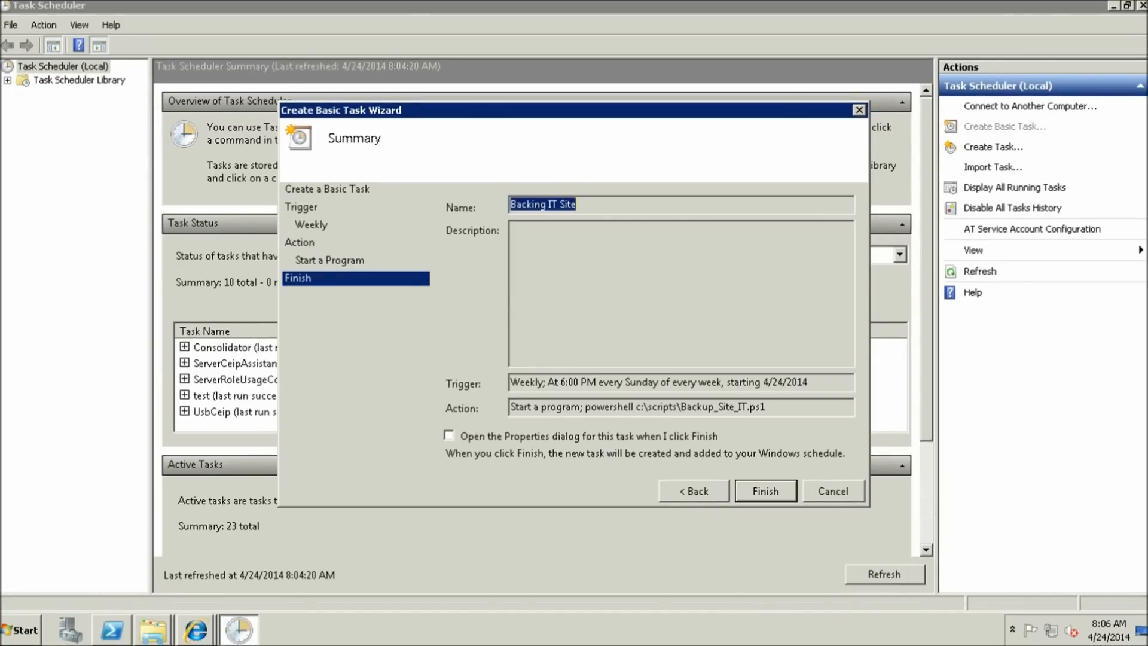
click(766, 490)
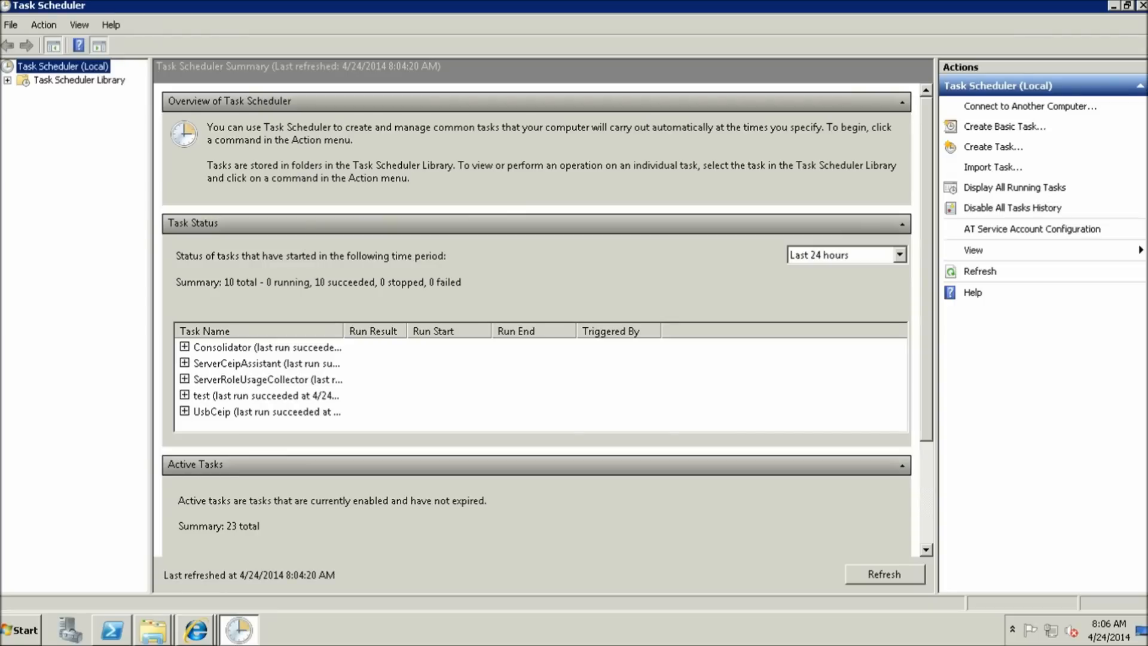
- Run the Backing IT Site task from the Task Scheduler Library and show the Sunday backup folder in Explorer
click(79, 80)
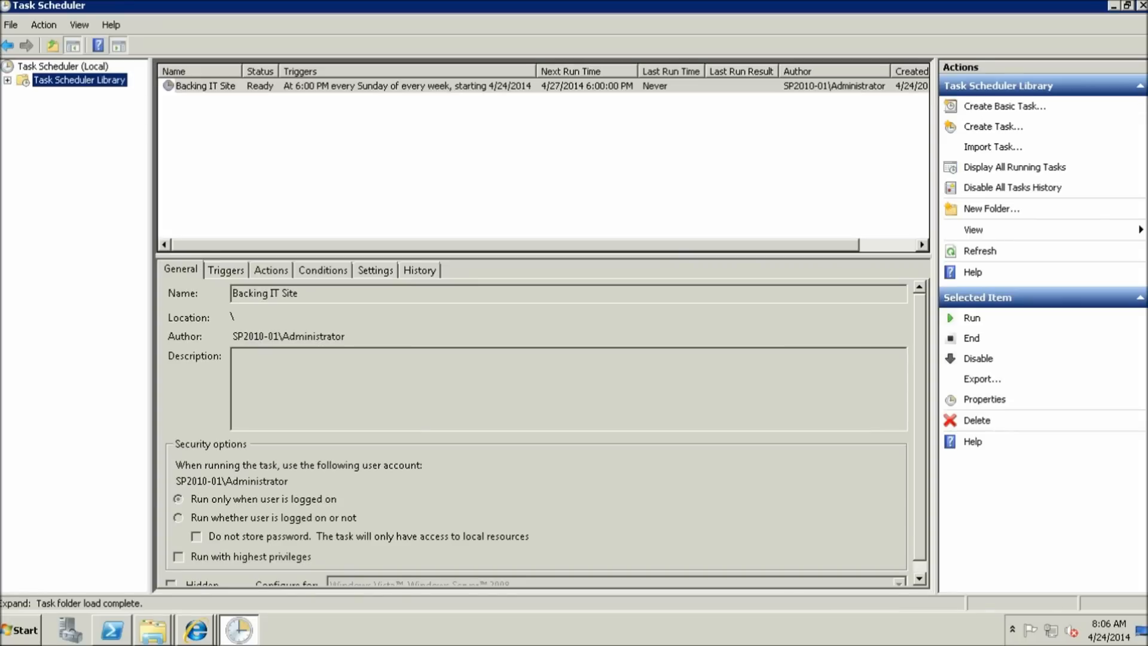
right_click(196, 87)
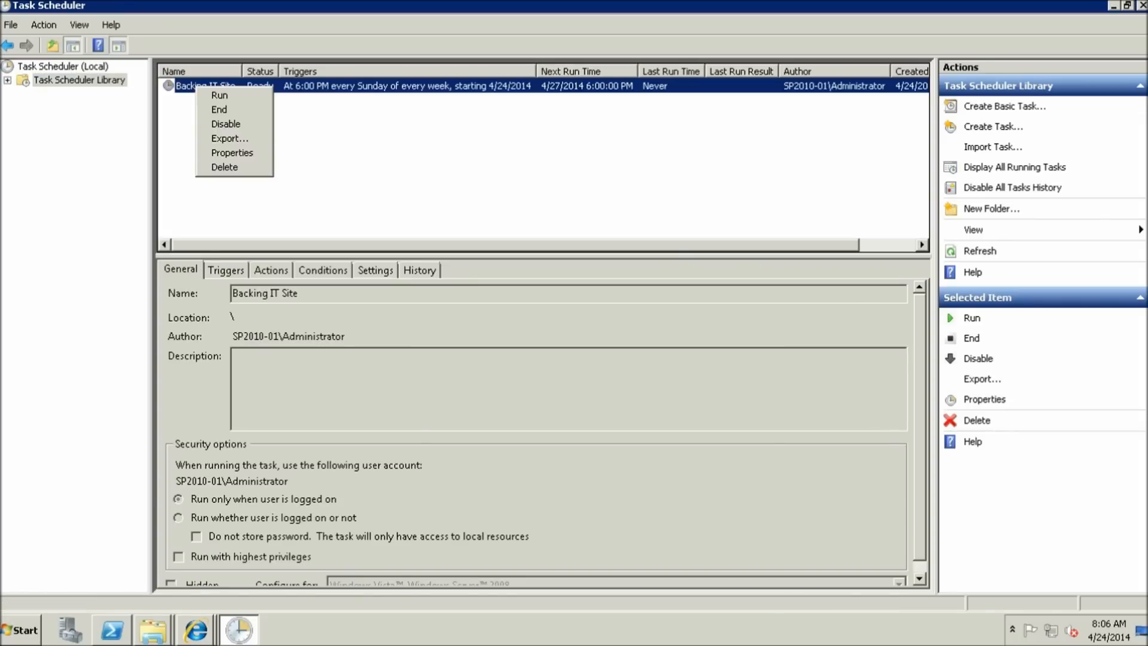
click(219, 95)
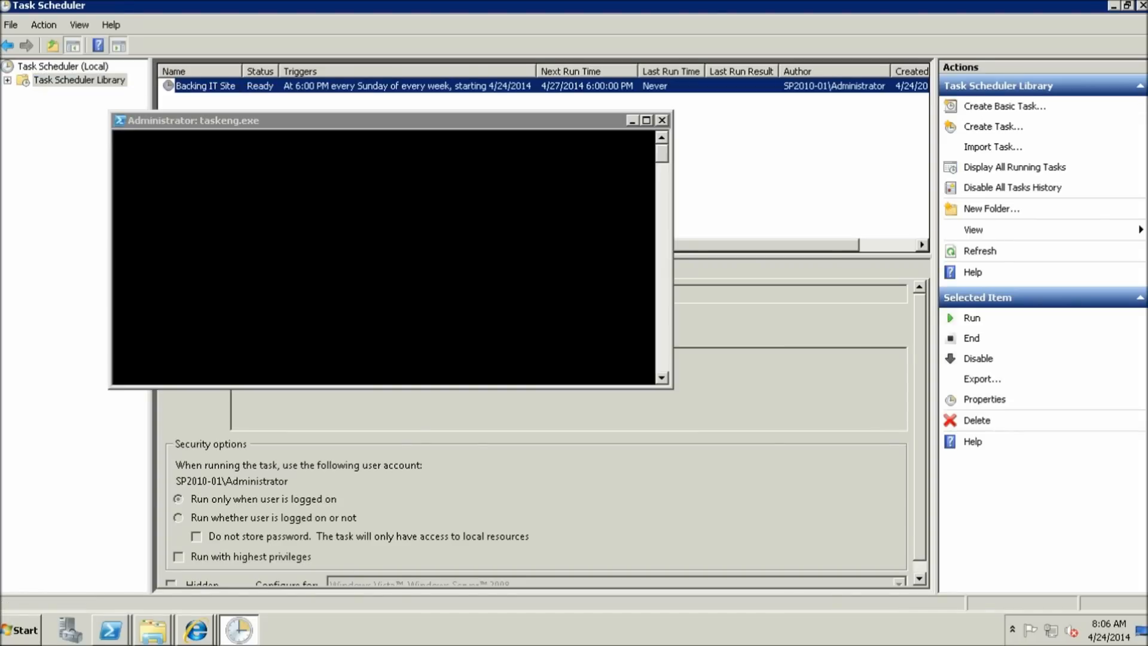
click(153, 629)
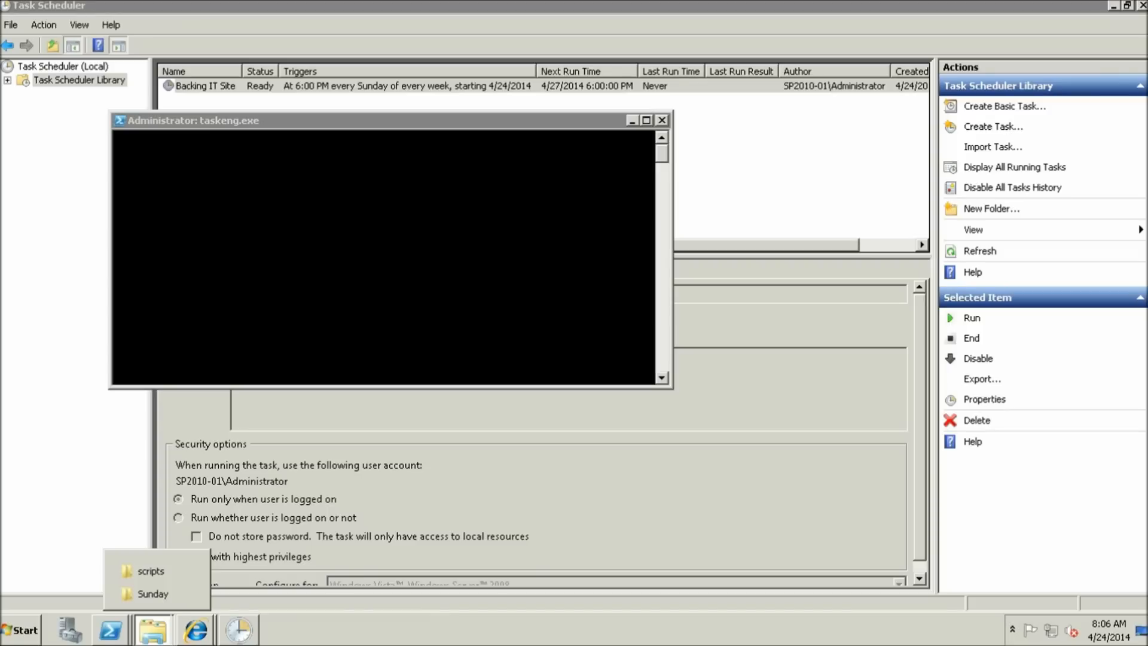
click(152, 593)
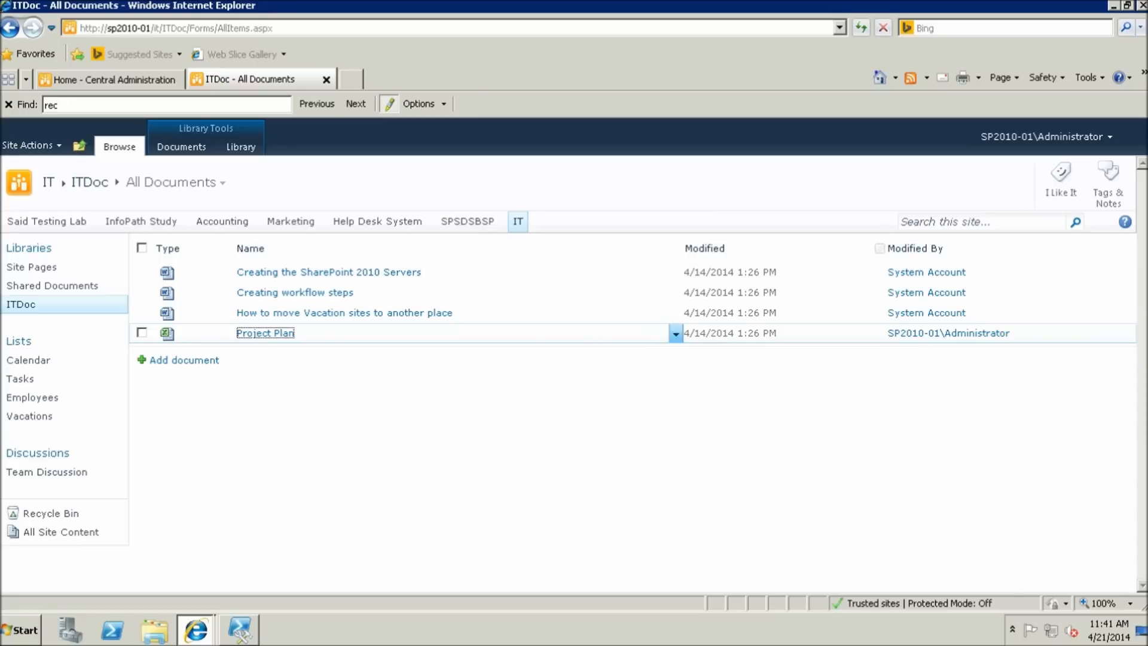
- Open the version history of Project Plan in the SharePoint ITDoc library and the options for its version 3.0
click(676, 333)
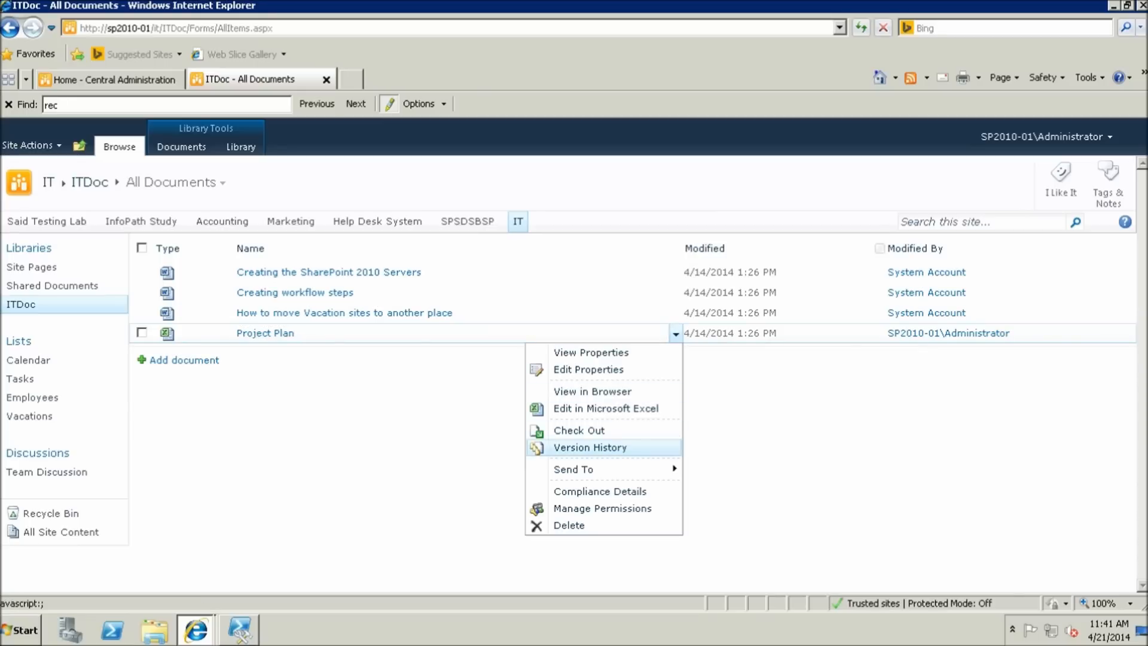
click(590, 447)
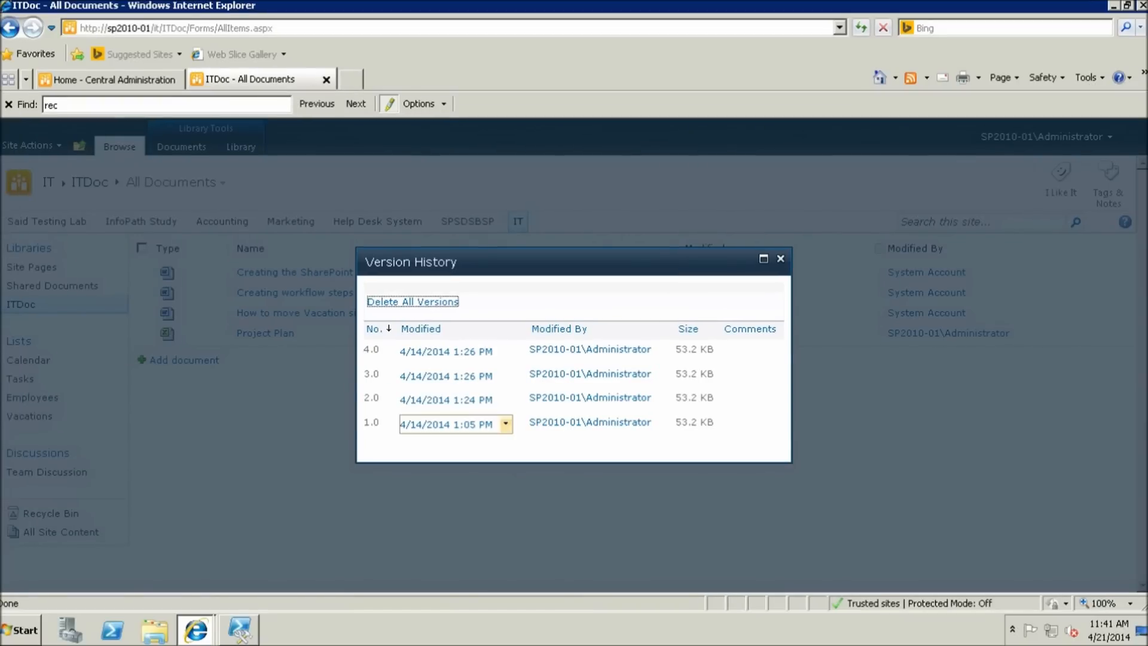
click(506, 375)
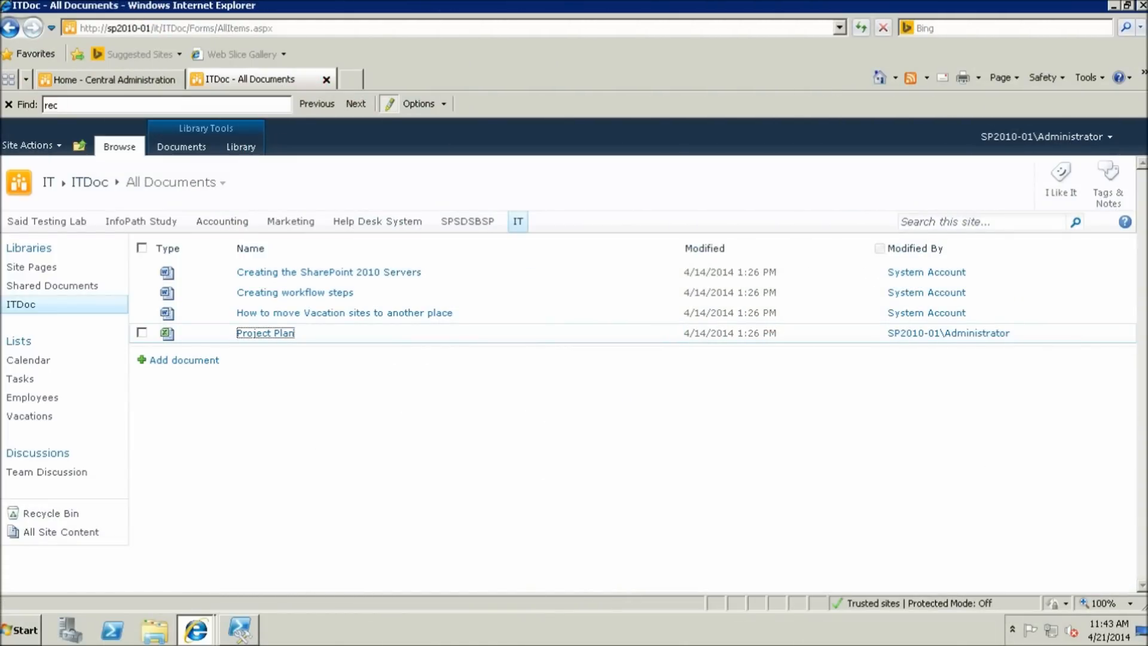
- Delete the Project Plan document from the ITDoc library, confirming its removal to the site's Recycle Bin
click(142, 333)
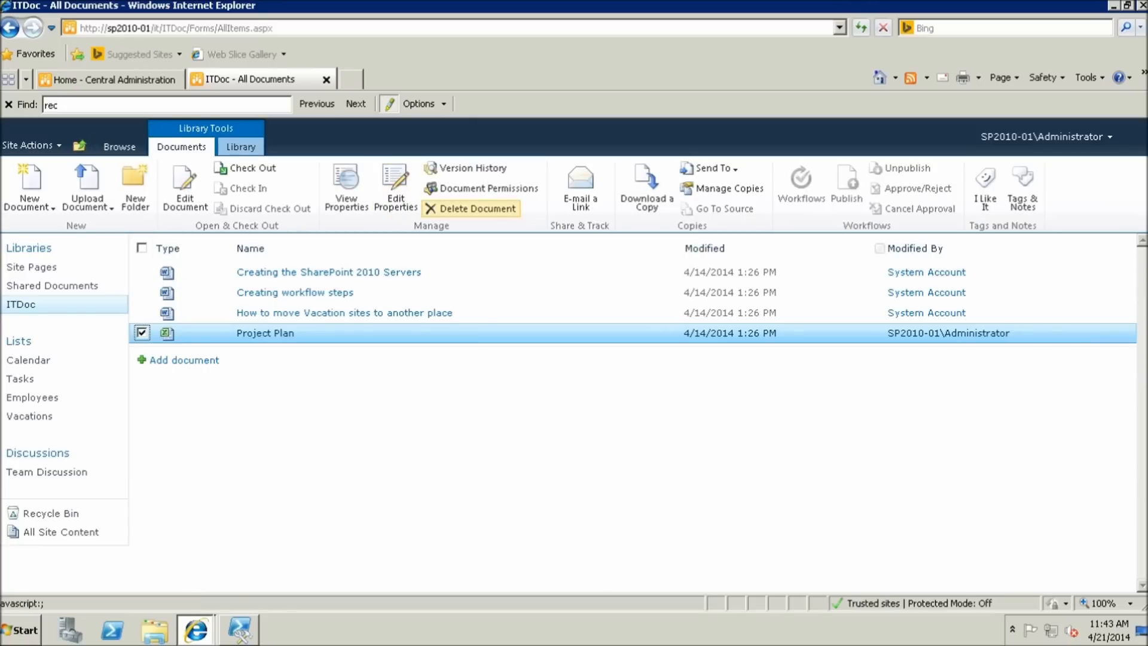
click(472, 208)
key(Return)
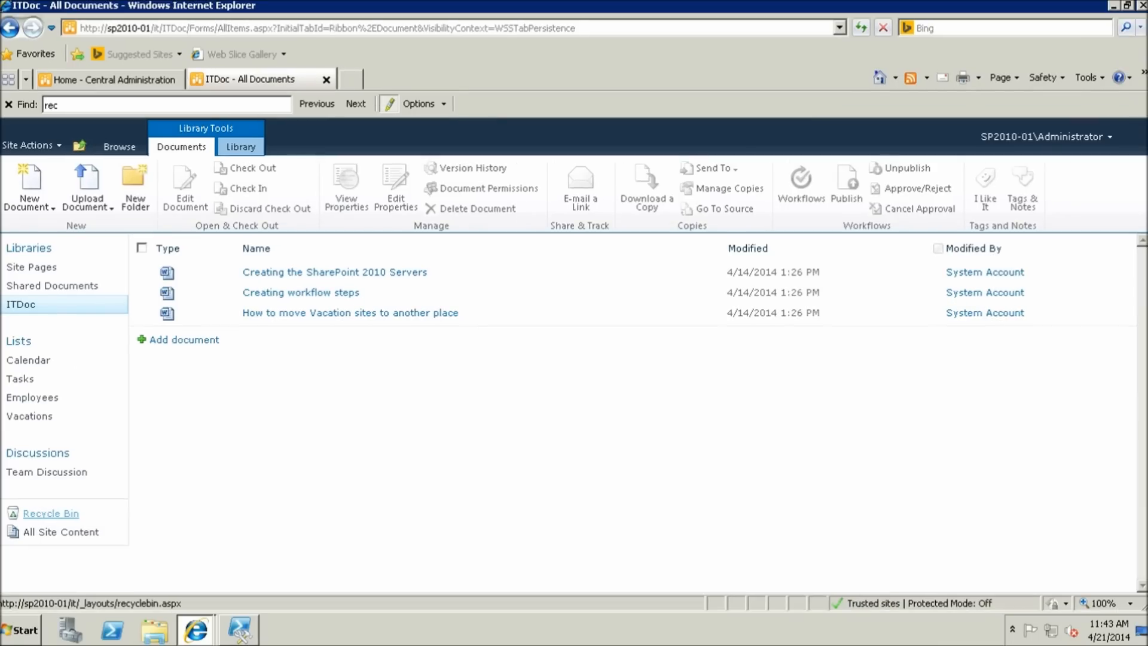
- Restore Project Plan.xlsx from the IT site's Recycle Bin and return to the ITDoc library
click(51, 513)
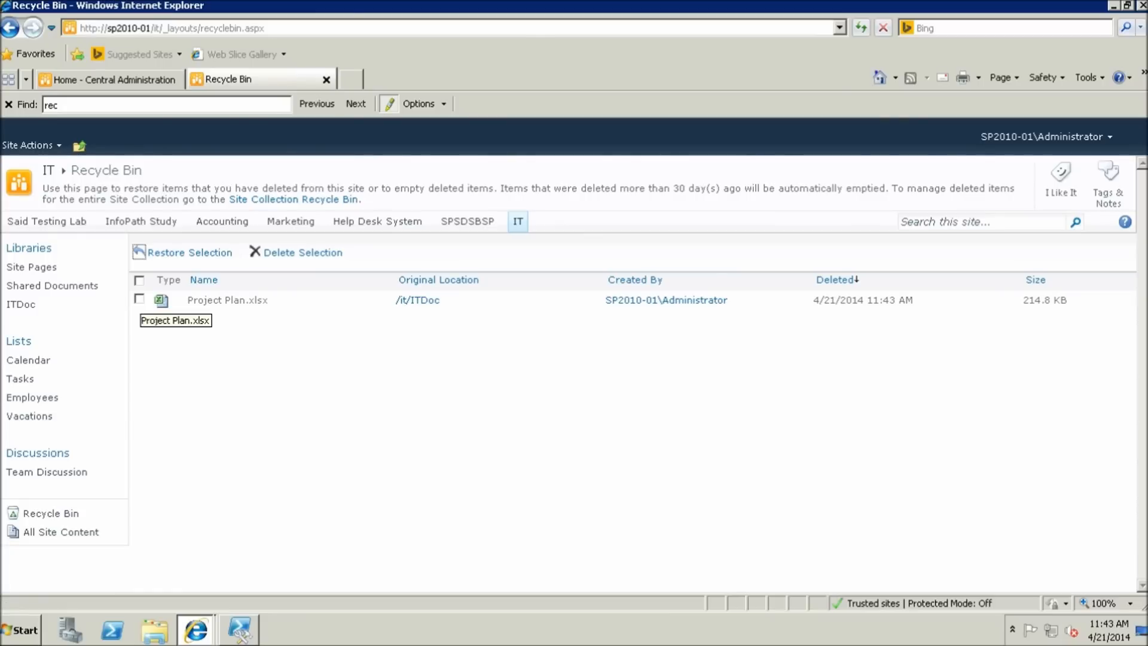
click(139, 298)
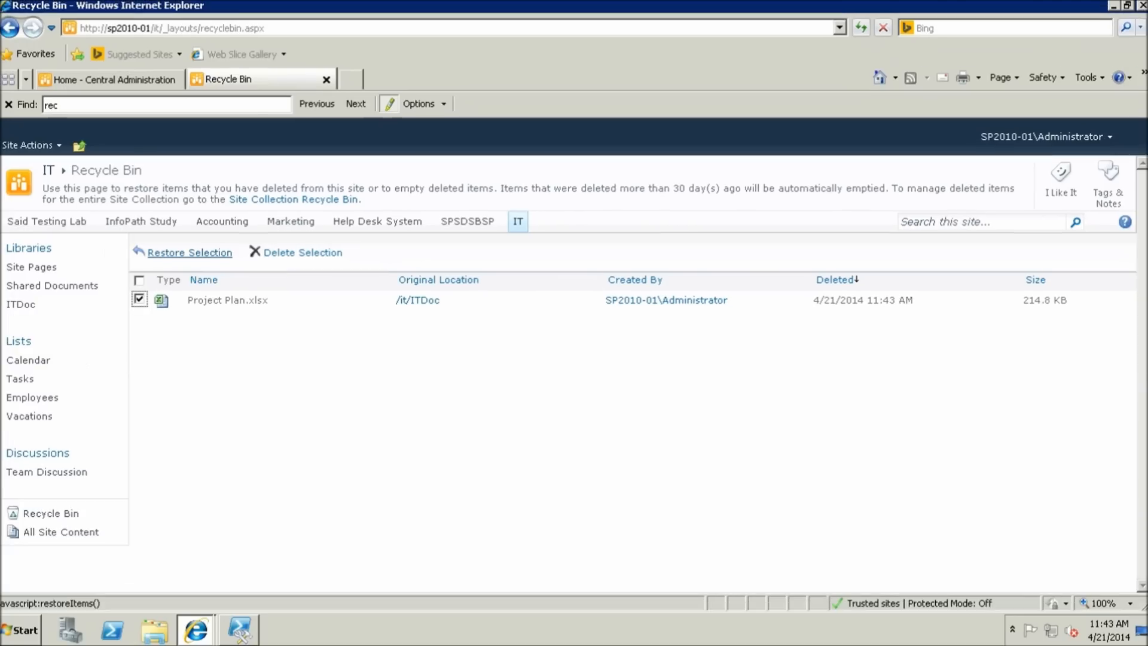
click(197, 253)
click(615, 363)
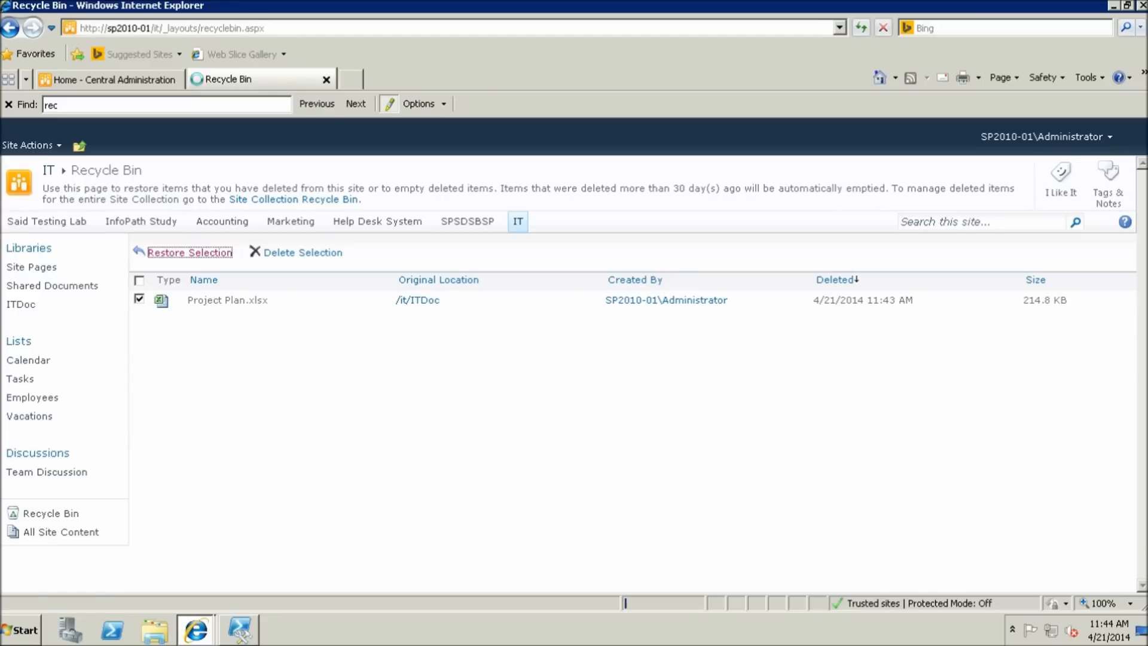
click(20, 304)
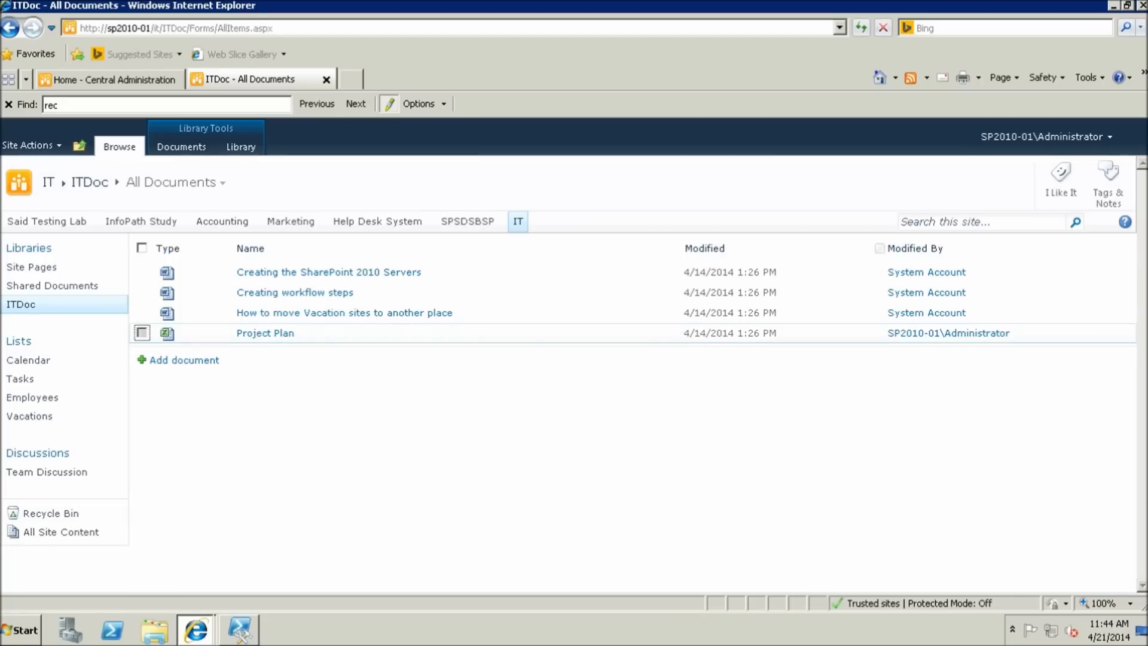
- Delete the restored Project Plan document from the ITDoc library again
click(141, 333)
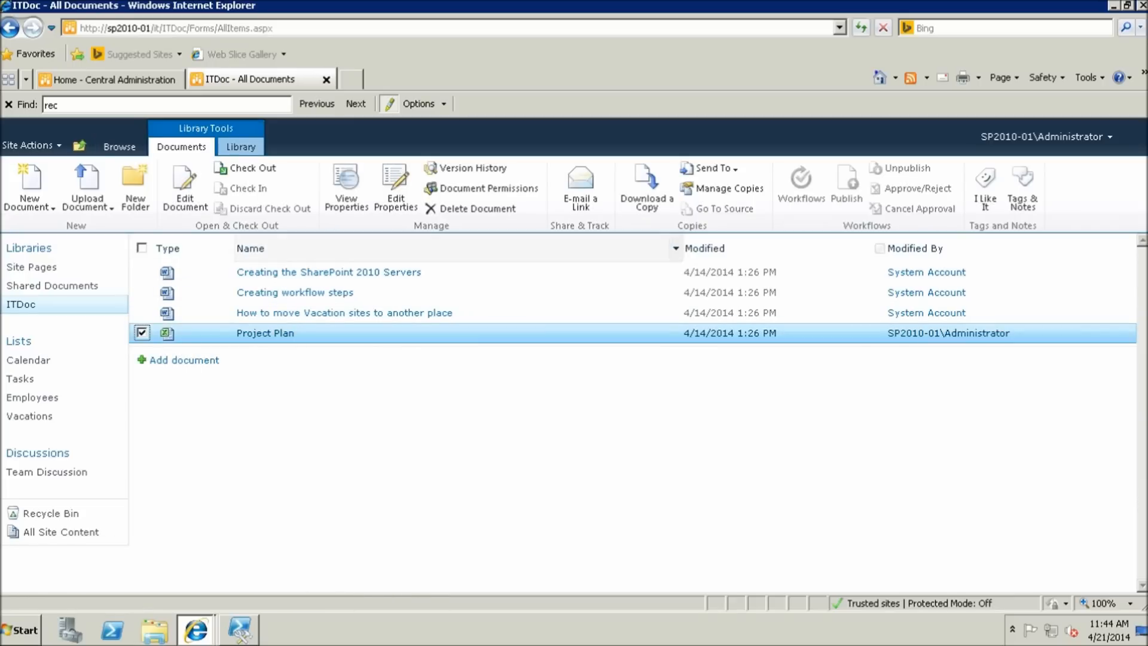
click(472, 208)
click(641, 363)
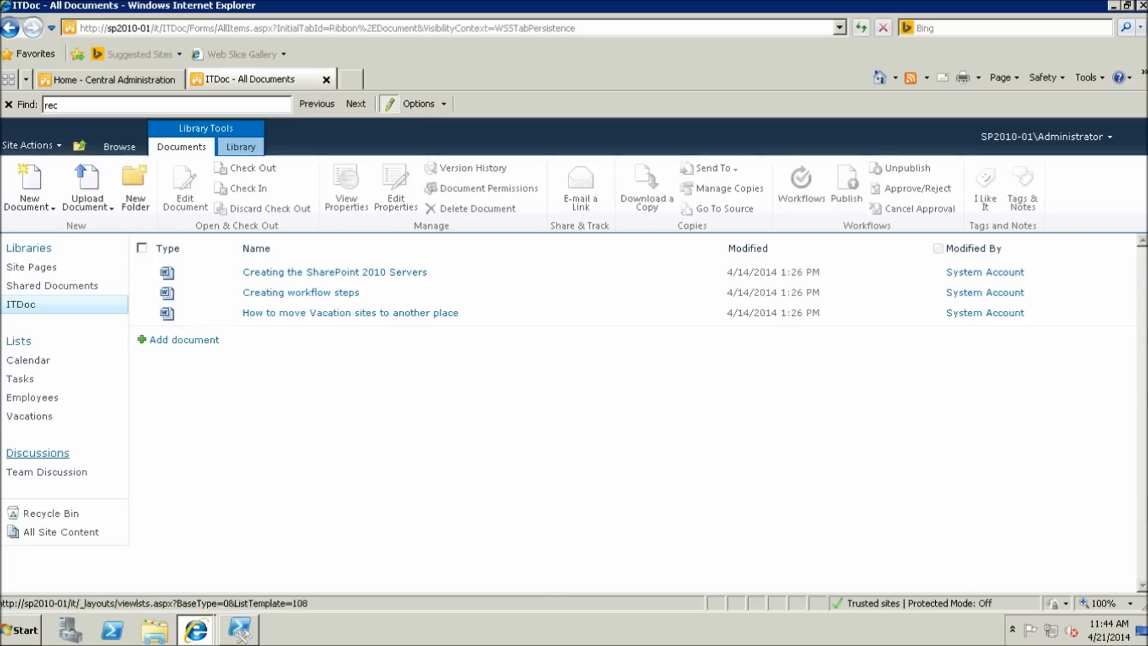
- Delete Project Plan.xlsx from the IT site's Recycle Bin and confirm its removal
click(51, 513)
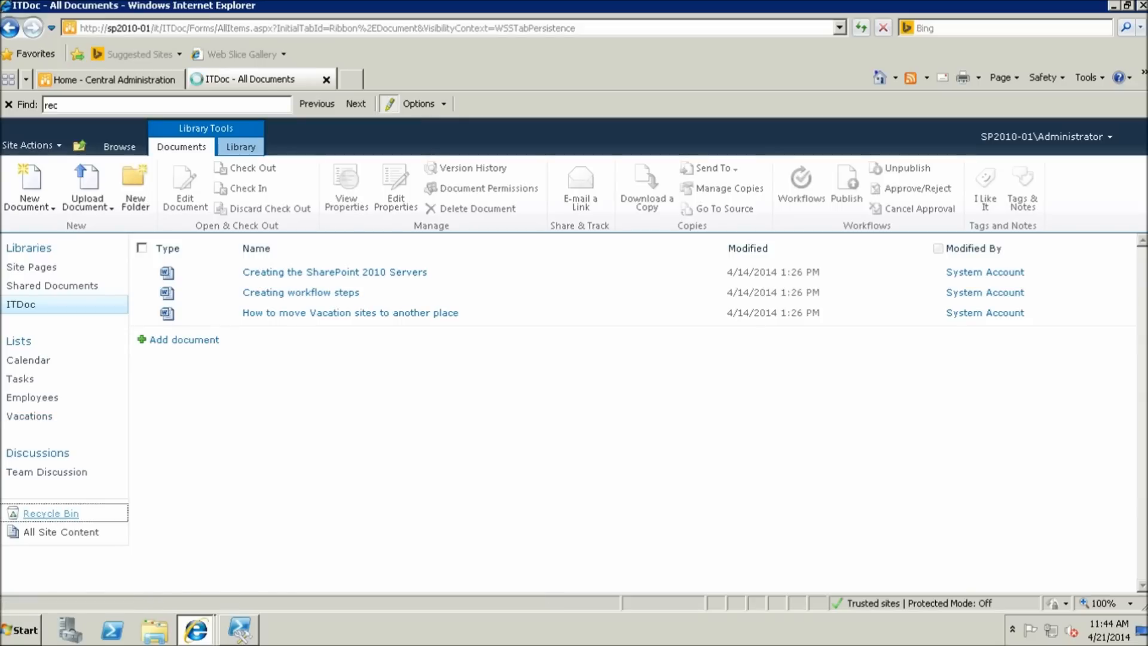
click(139, 299)
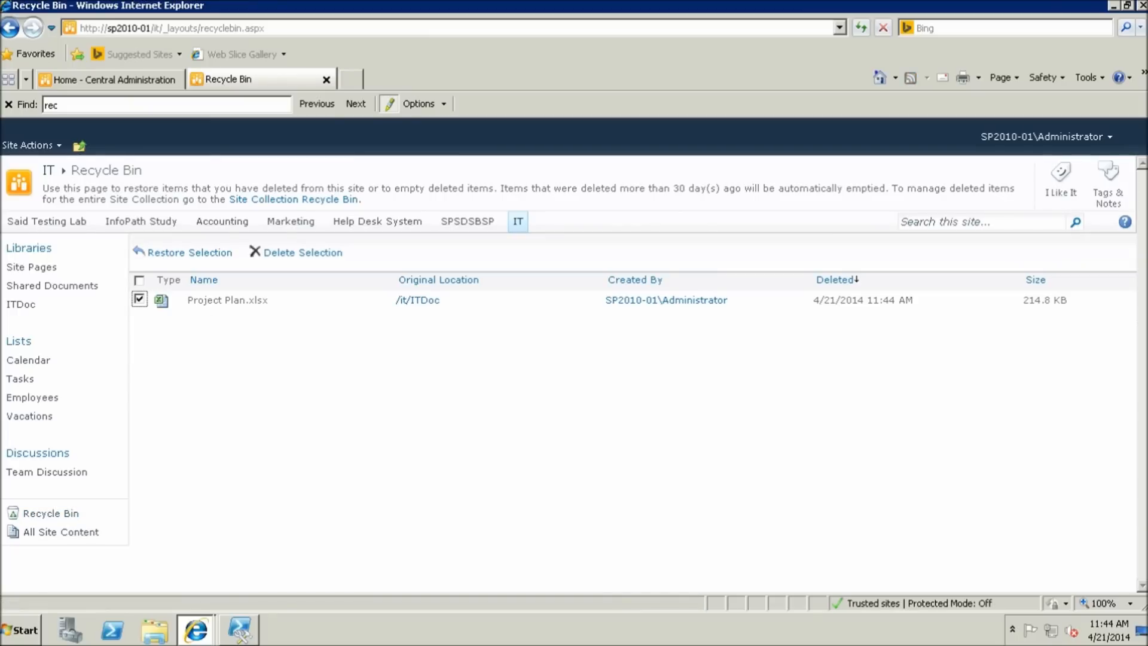
click(310, 252)
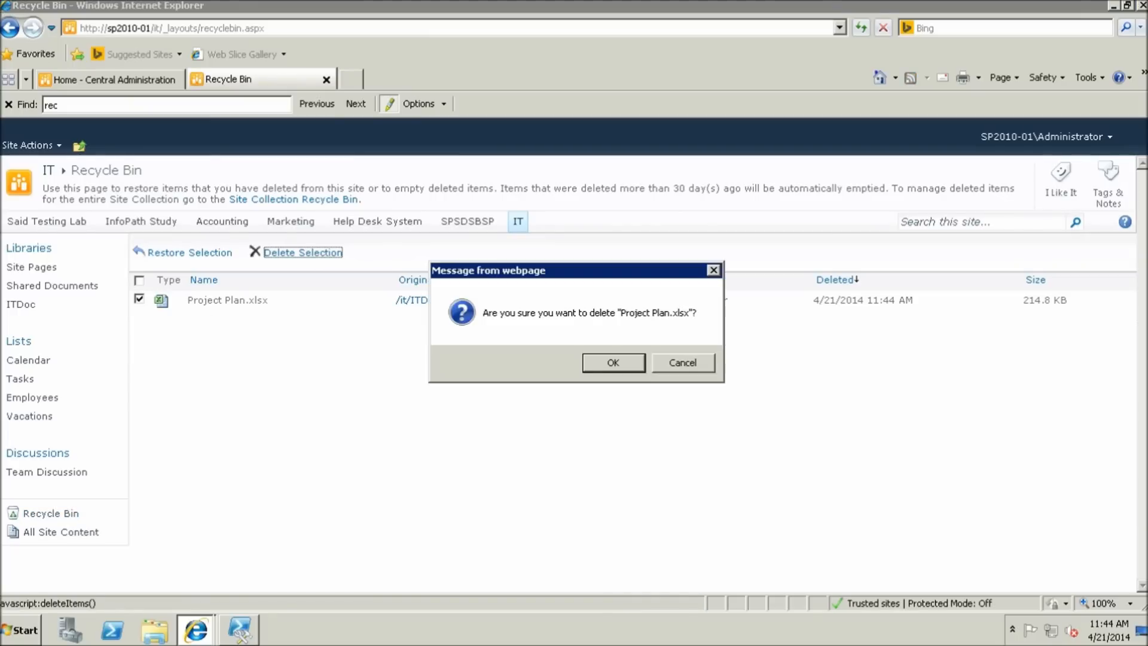
key(Return)
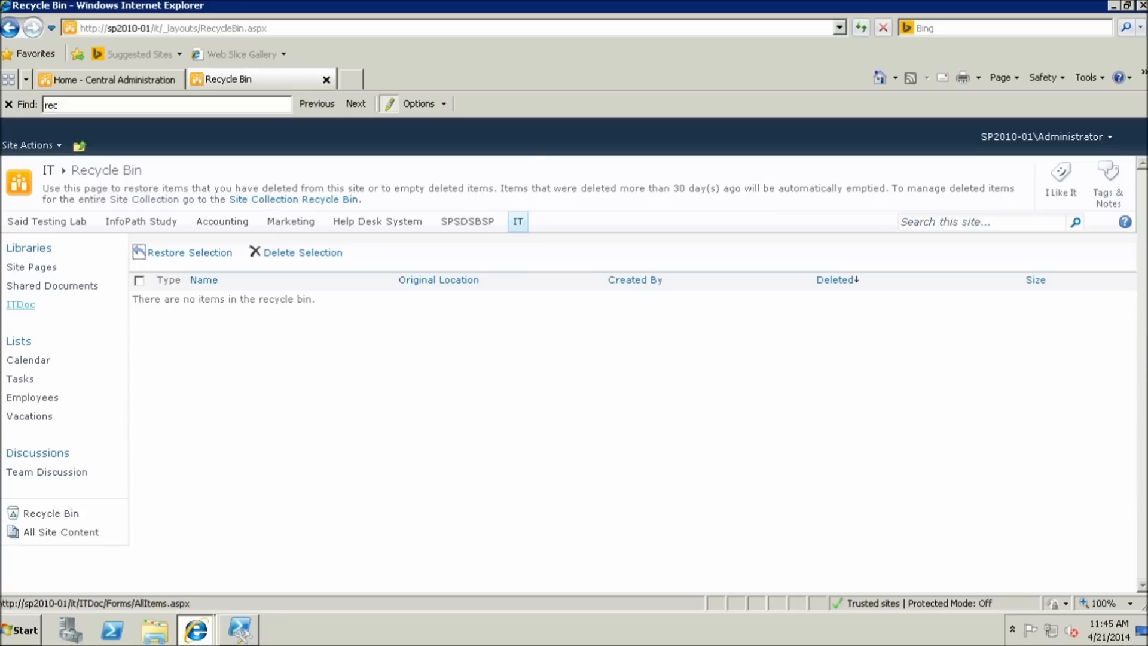
- Open the site collection Recycle Bin of Said Testing Lab and show the items deleted from the end user Recycle Bin
click(46, 221)
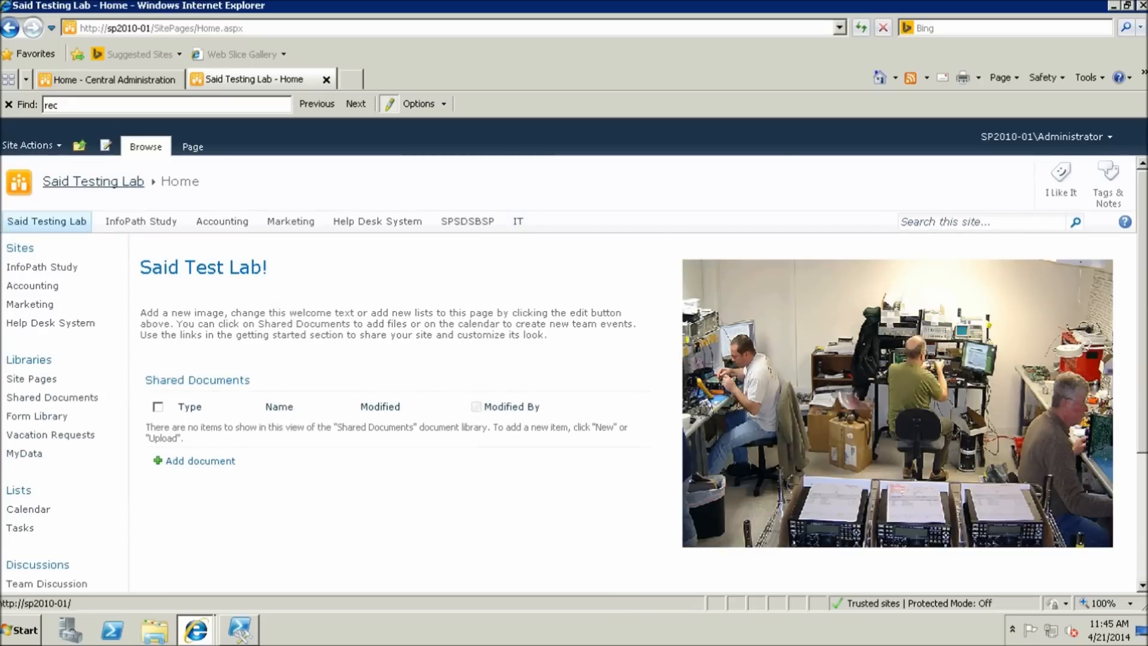
click(33, 145)
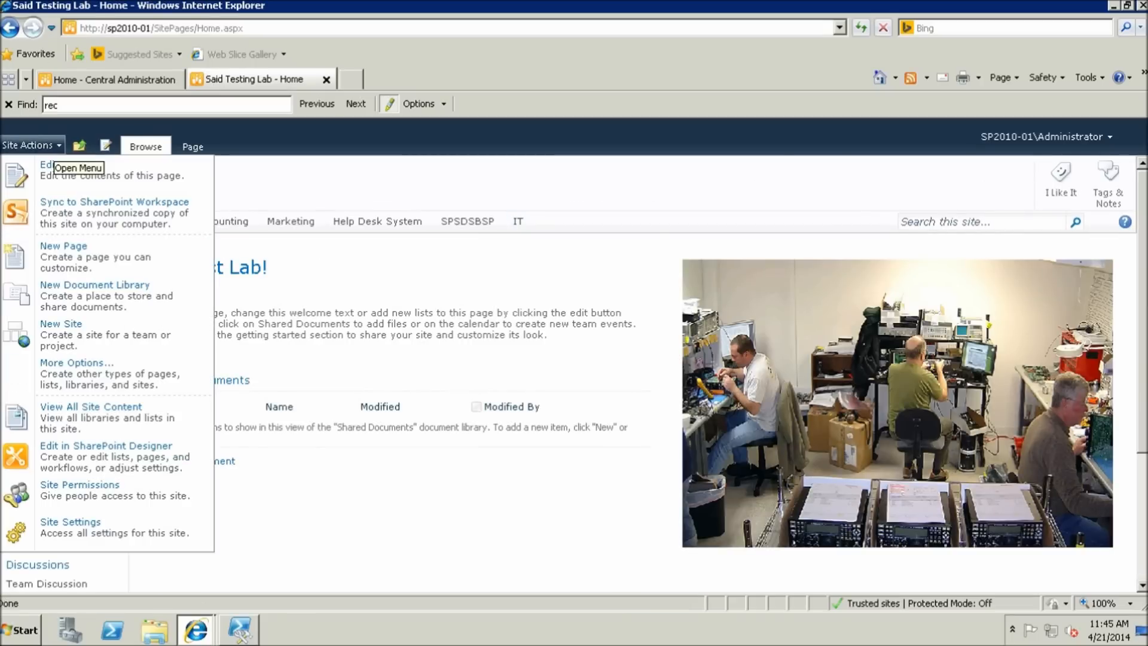
click(70, 526)
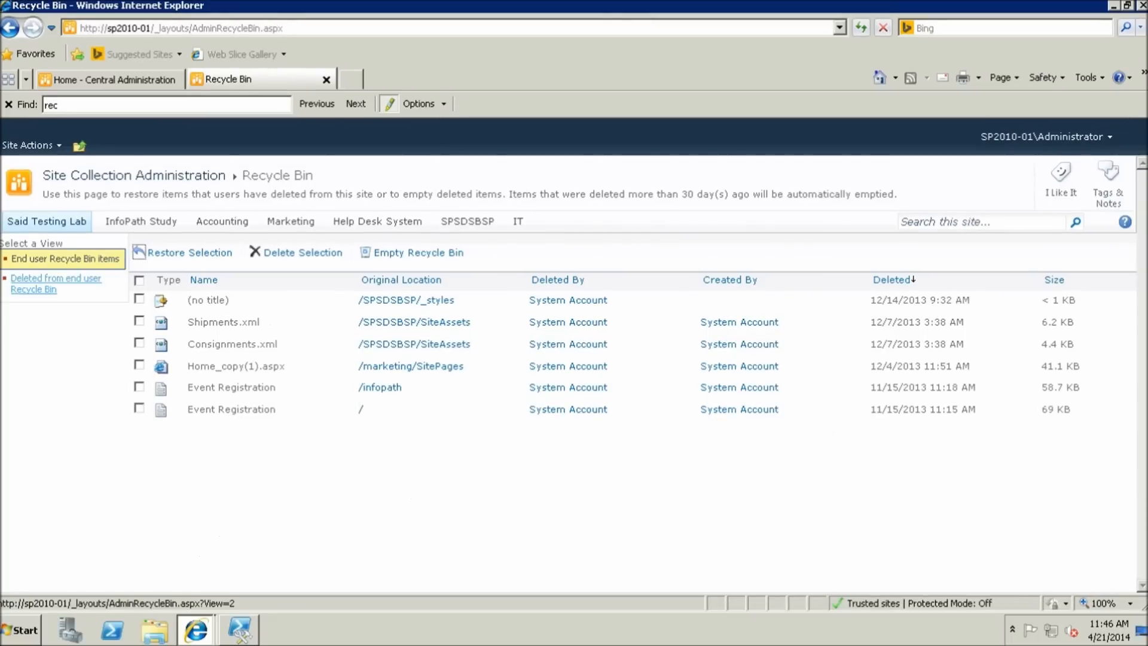
click(56, 284)
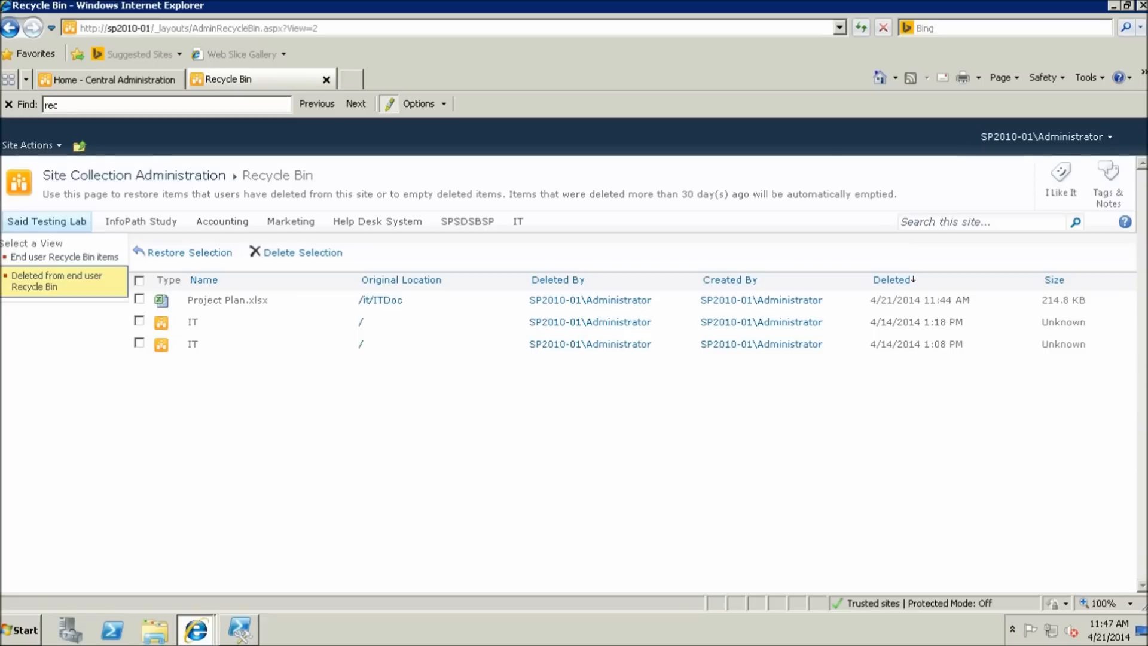
- Restore Project Plan.xlsx from the site collection Recycle Bin and open the IT site's ITDoc library
click(140, 299)
click(189, 252)
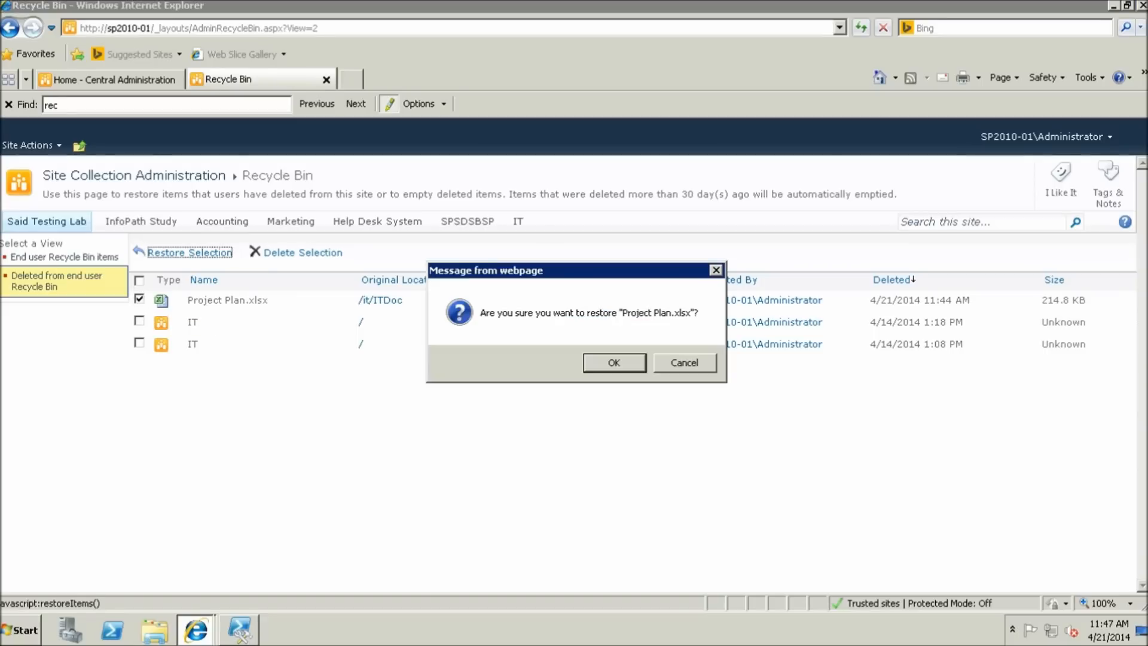
key(Return)
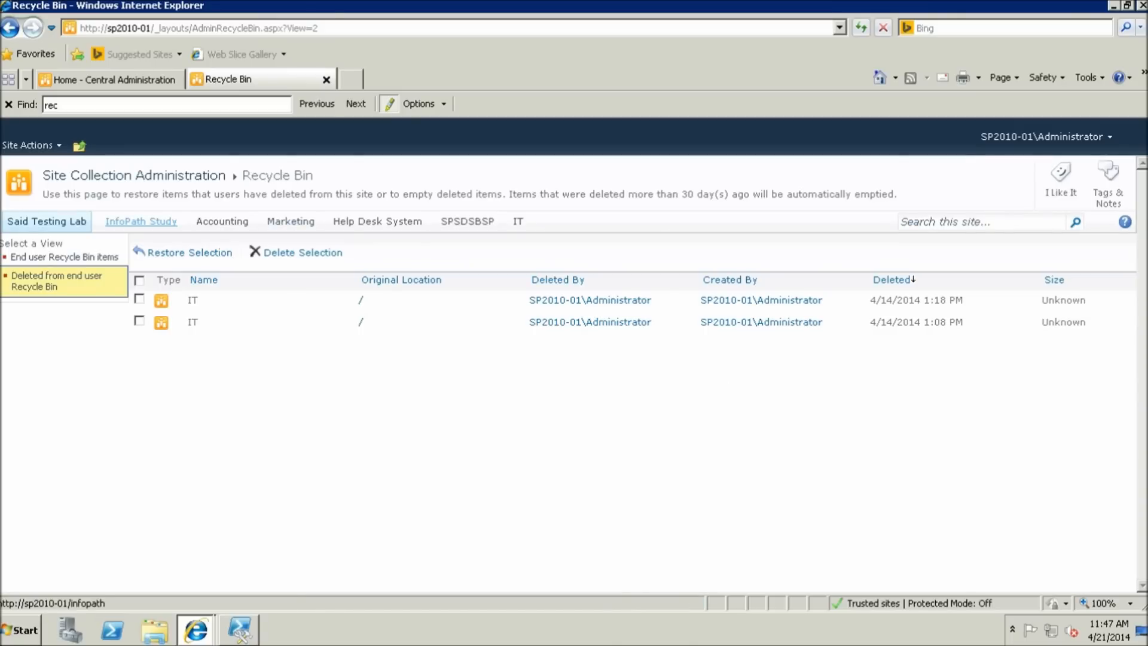
click(517, 221)
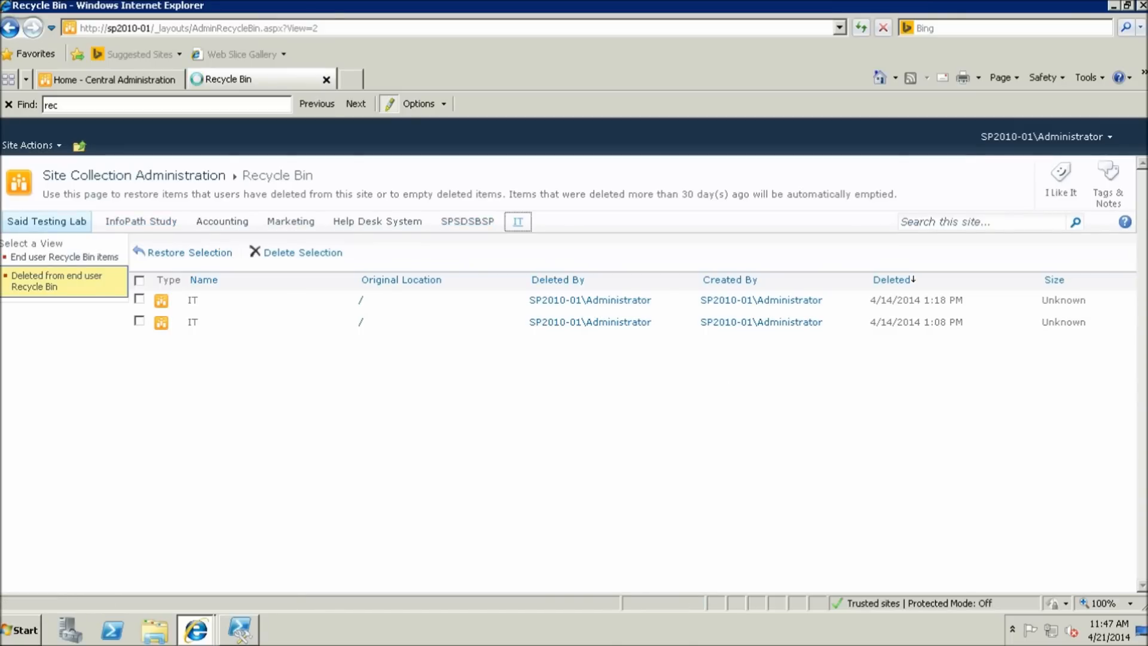
click(21, 324)
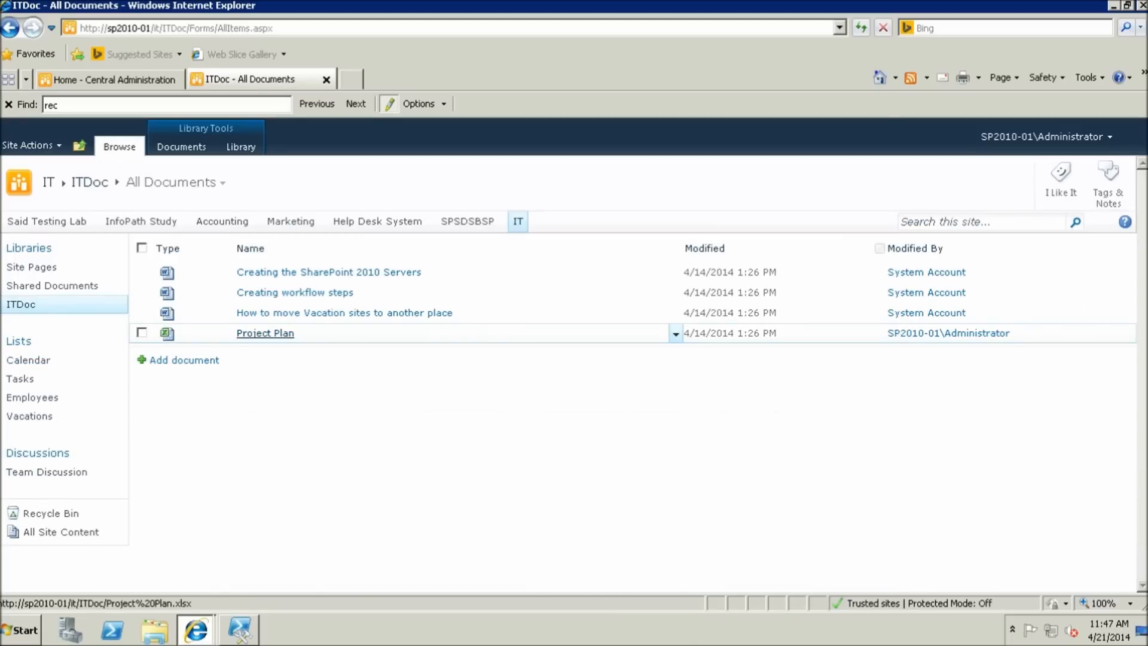
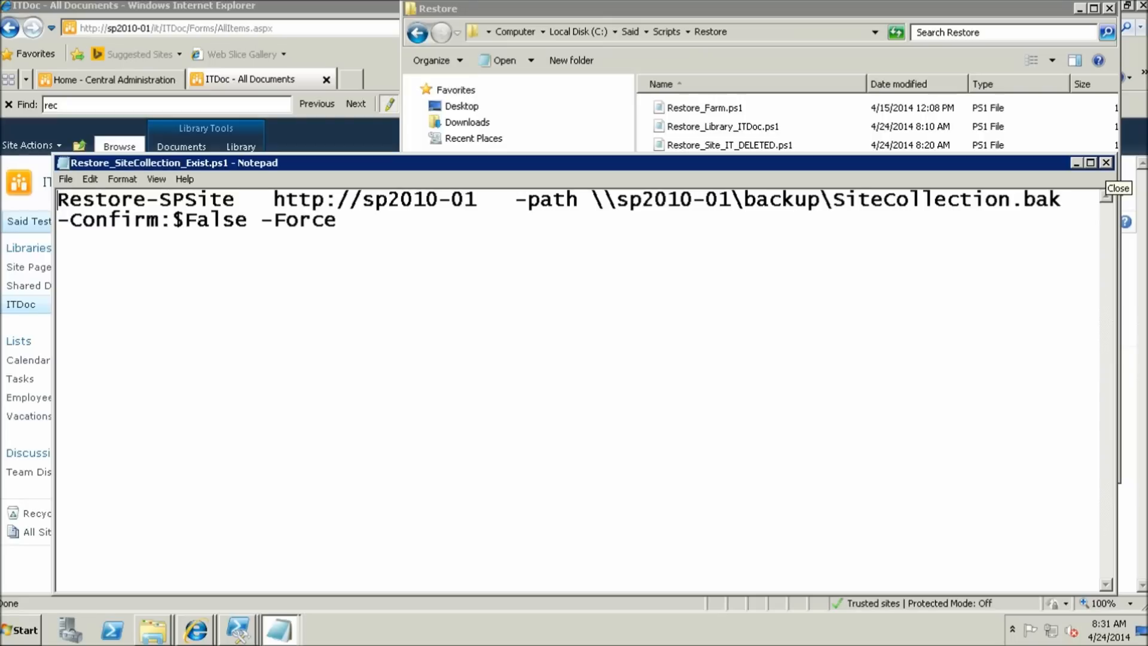
- Close the Restore_SiteCollection_Exist.ps1 script and open the list of web applications in Central Administration
click(1106, 163)
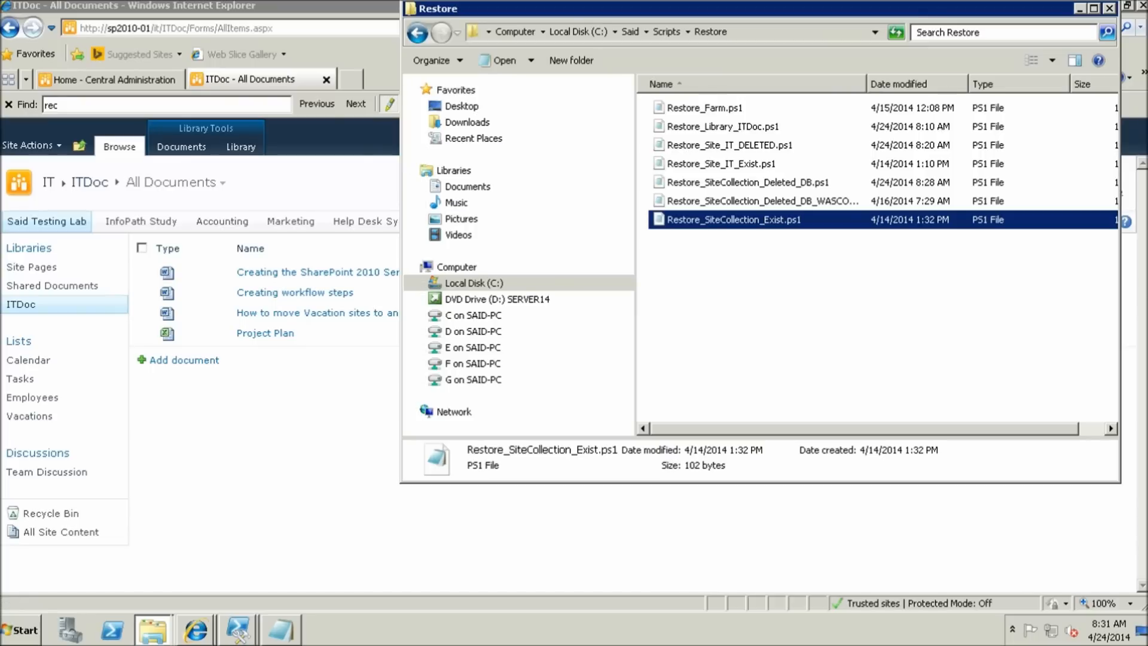
click(102, 79)
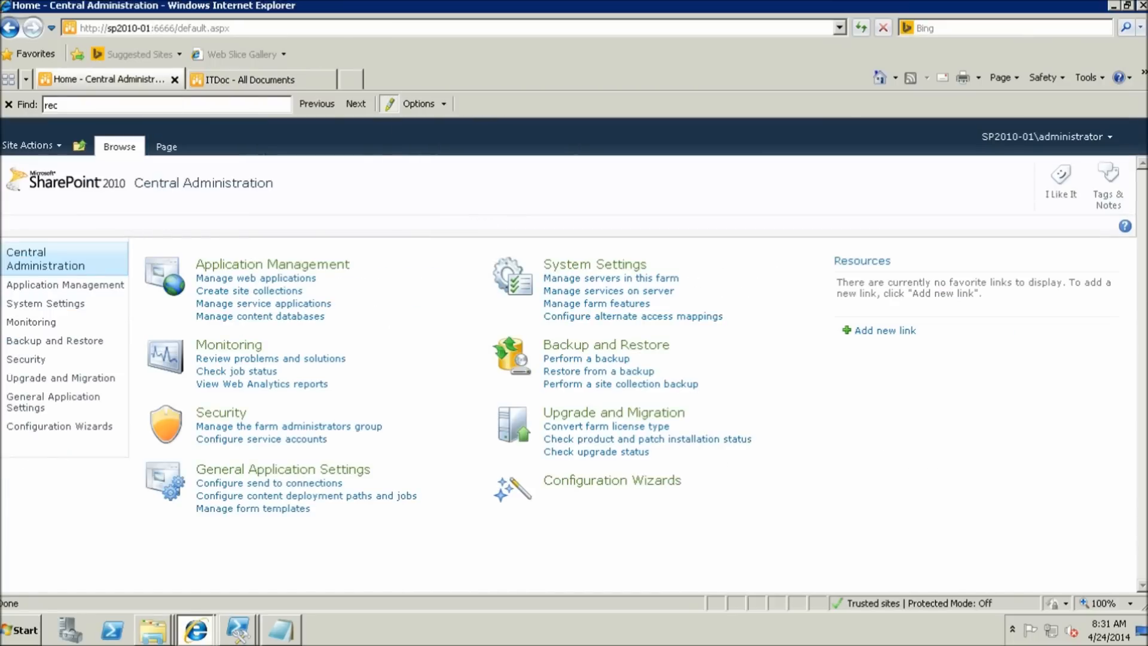
click(66, 285)
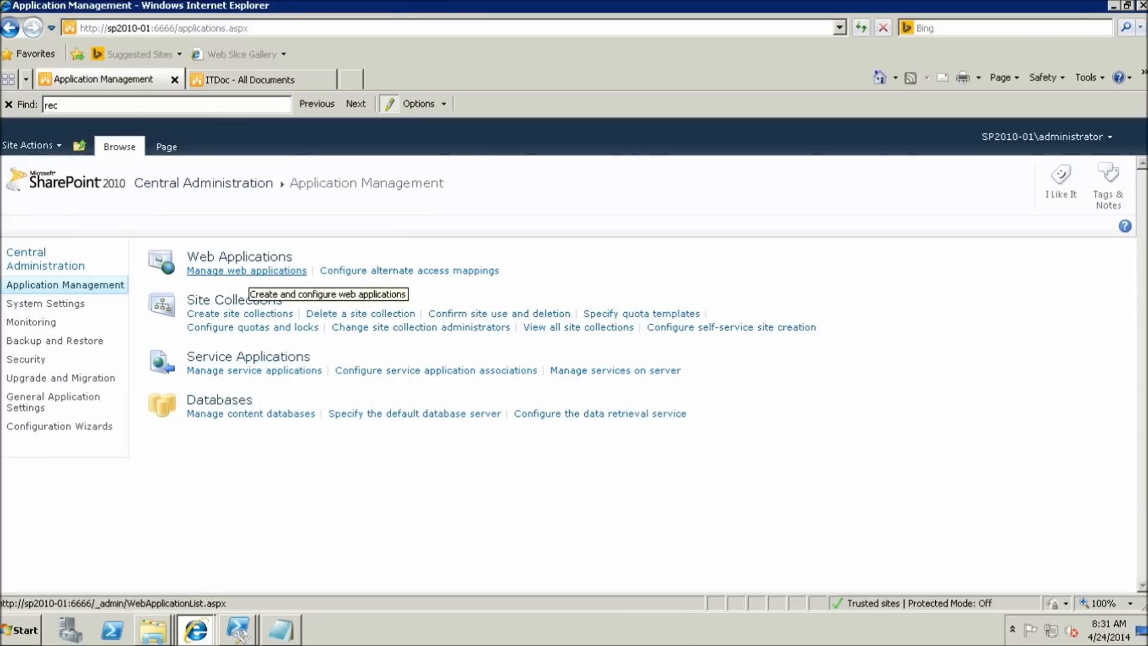
click(246, 270)
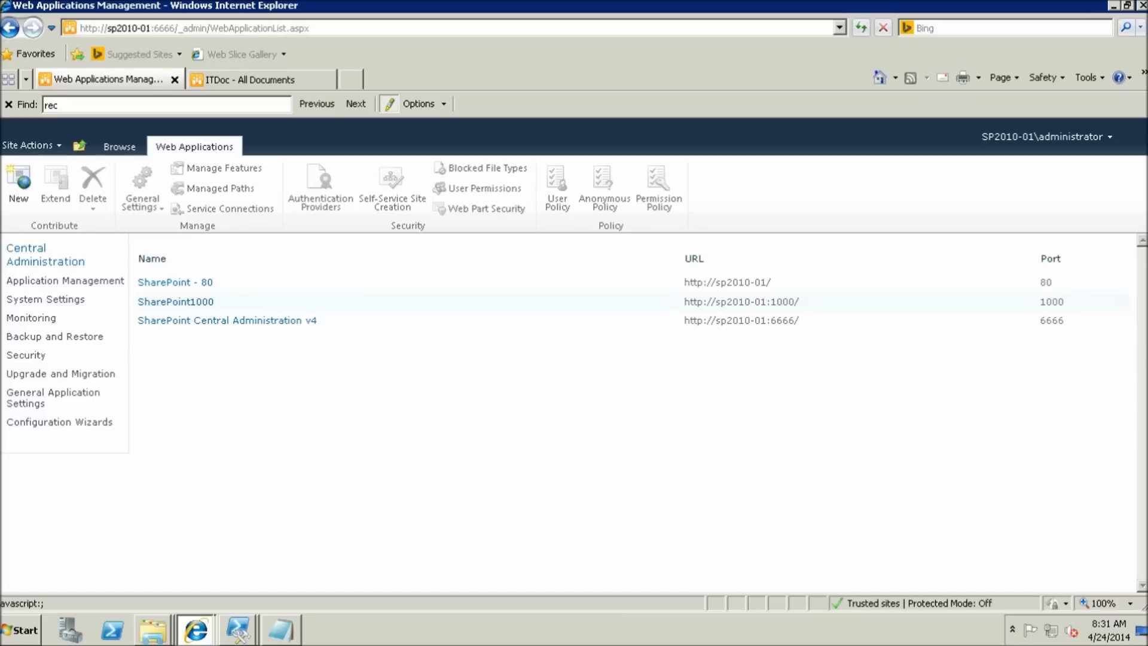
- Start a new web application with the IIS web site name SharePoint -5000 and port 5000
click(18, 182)
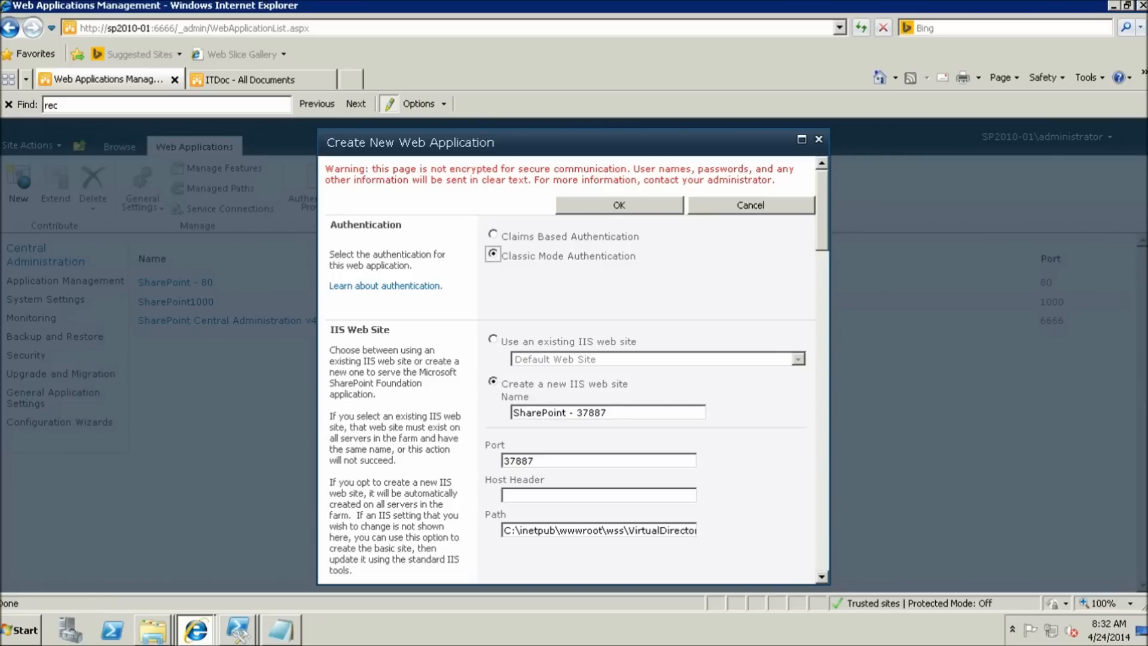
click(616, 413)
key(BackSpace)
key(BackSpace)
key(BackSpace)
key(BackSpace)
key(BackSpace)
key(BackSpace)
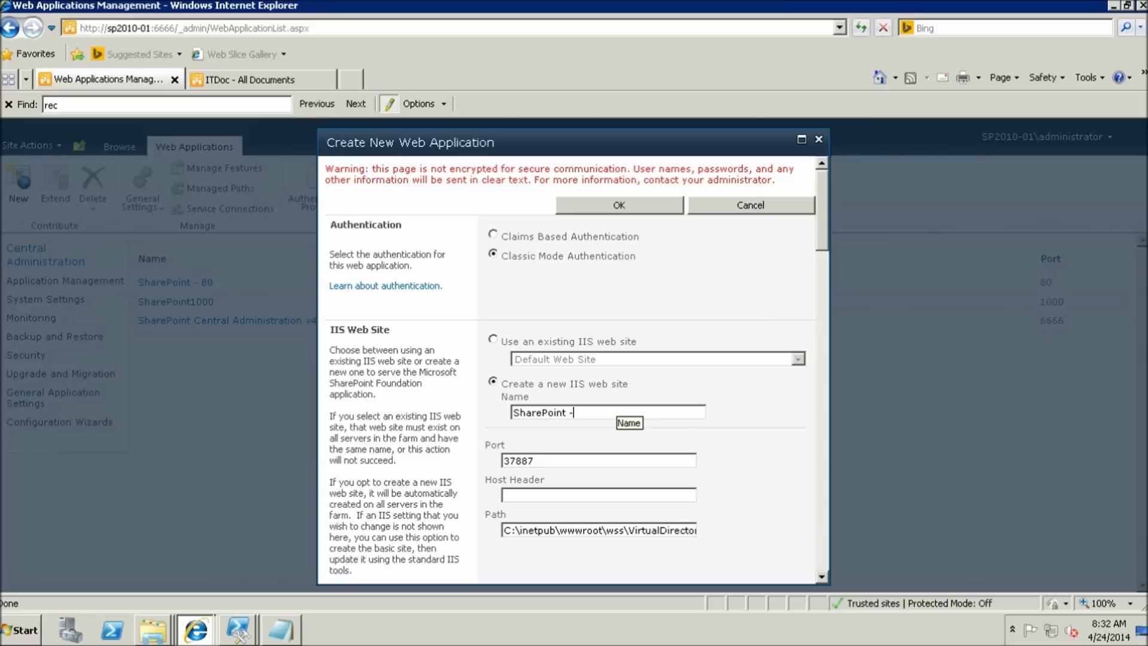
text(5000)
key(Tab)
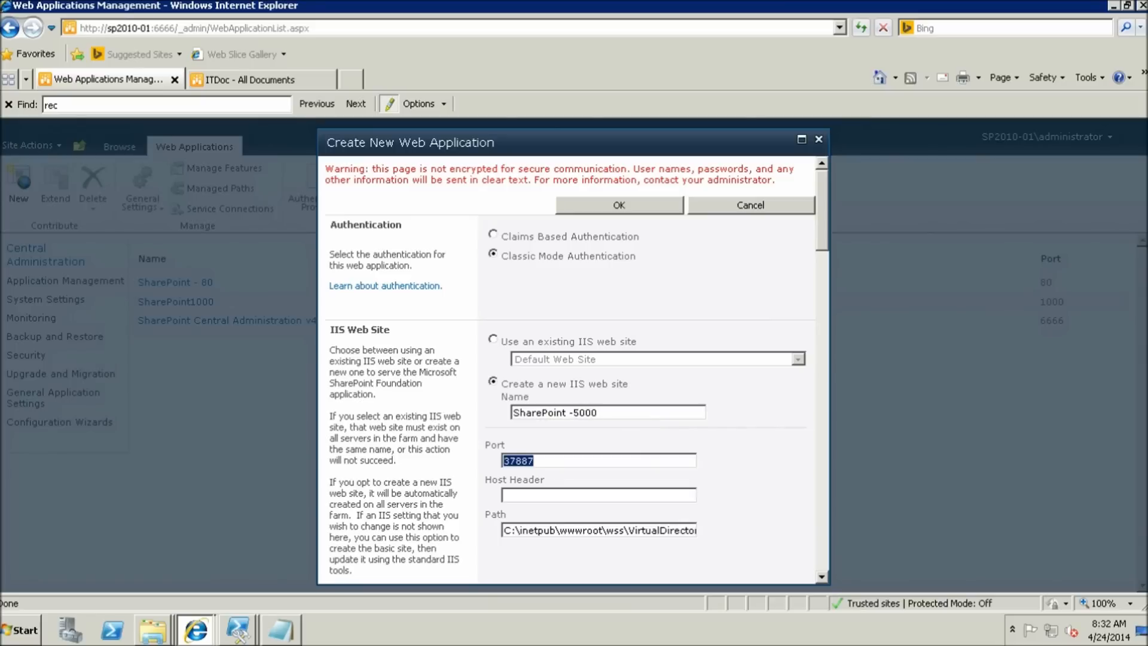
text(5000)
- Name the content database WSS_Content_5000 and create the web application
scroll(574, 370, down, 6)
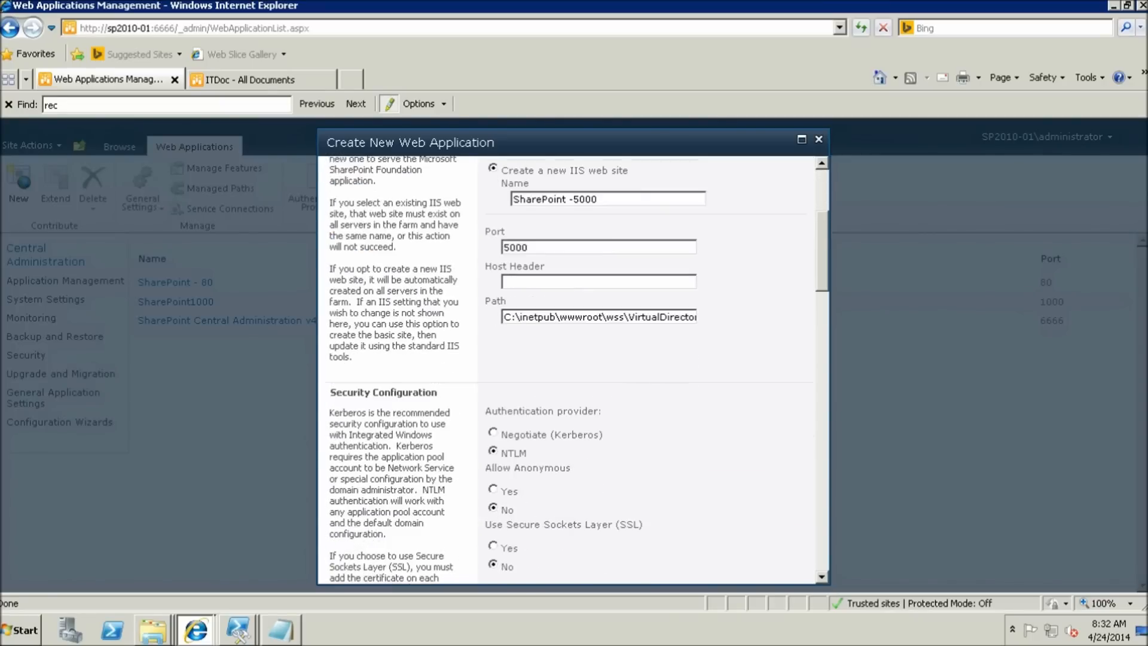
scroll(574, 370, down, 4)
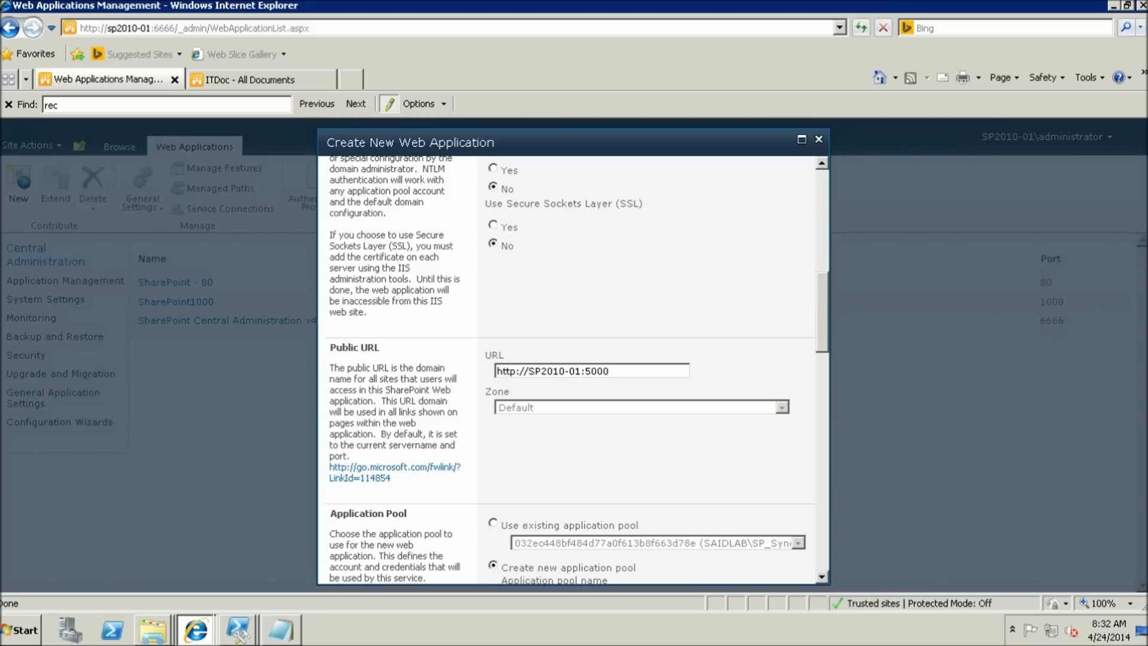
scroll(574, 369, down, 3)
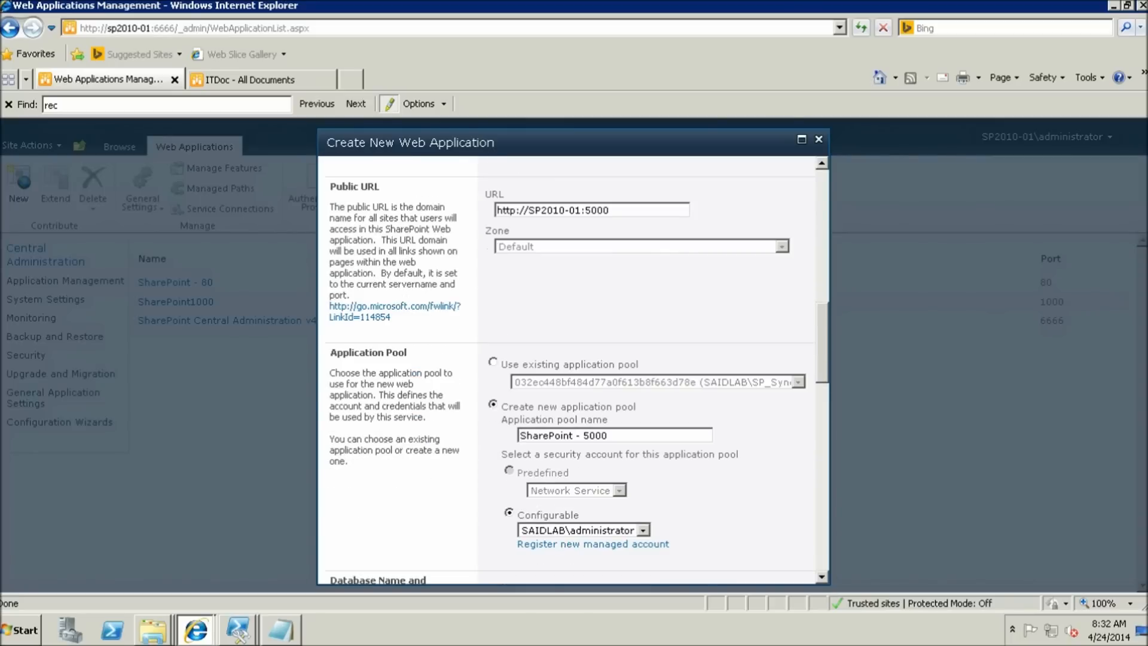
scroll(574, 370, down, 4)
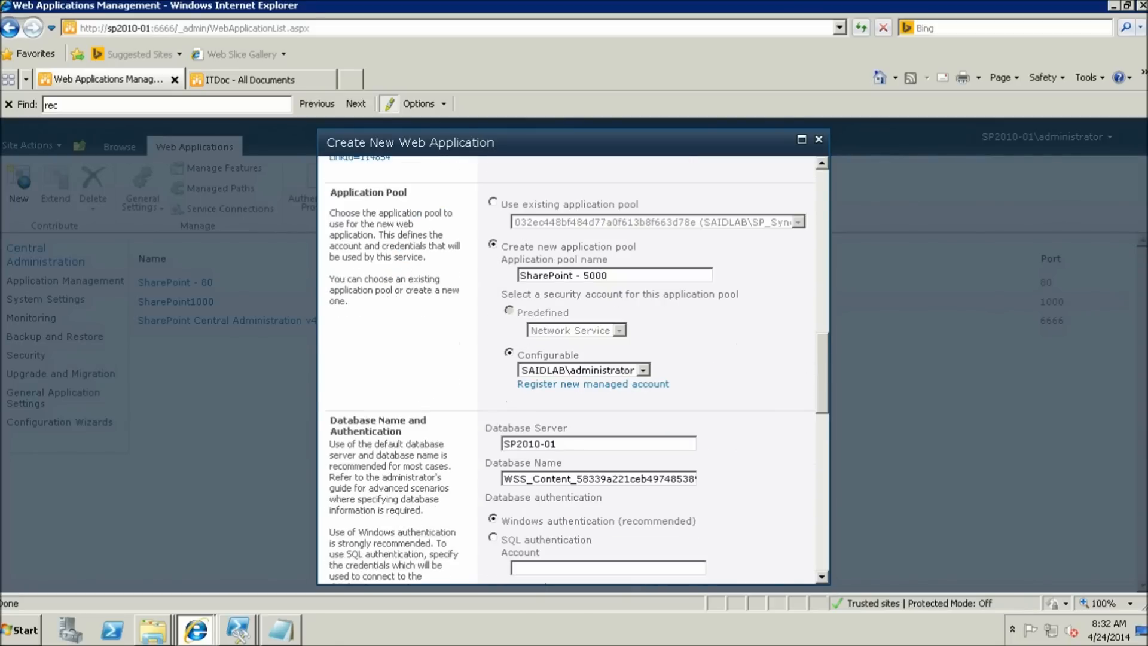
scroll(574, 369, down, 2)
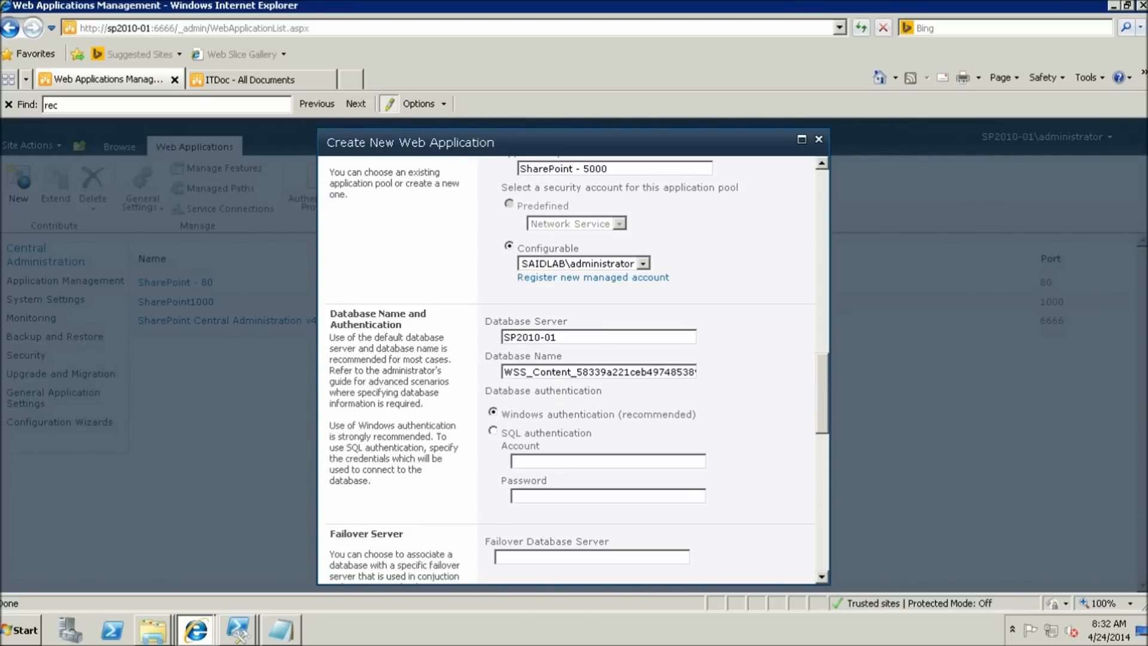
drag(578, 371, 697, 372)
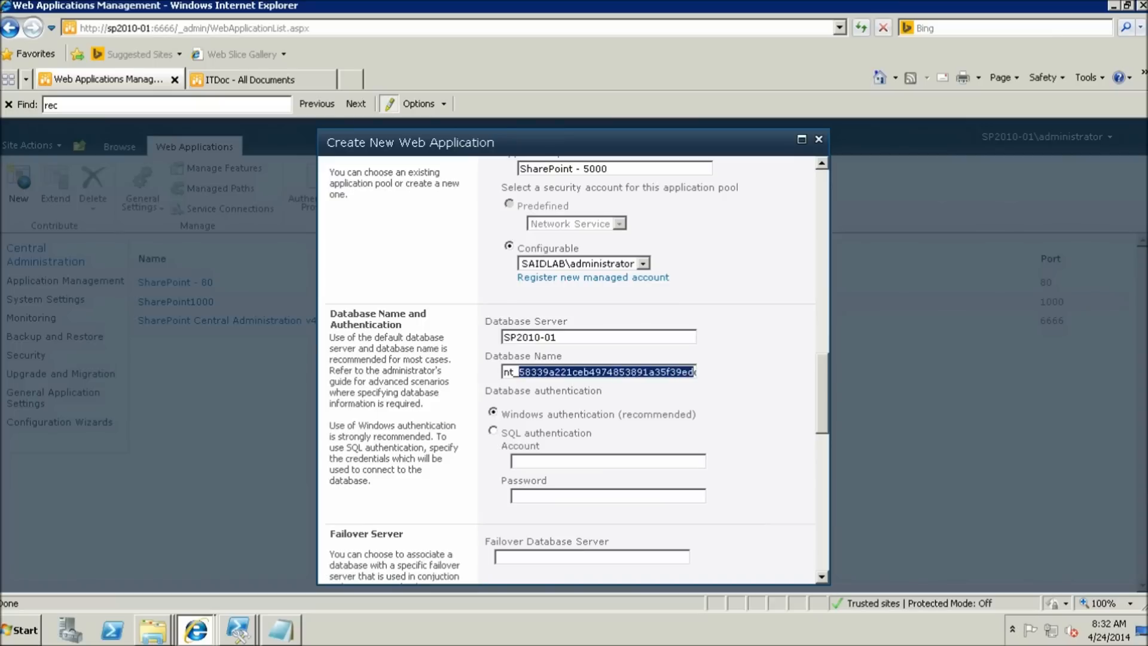
key(BackSpace)
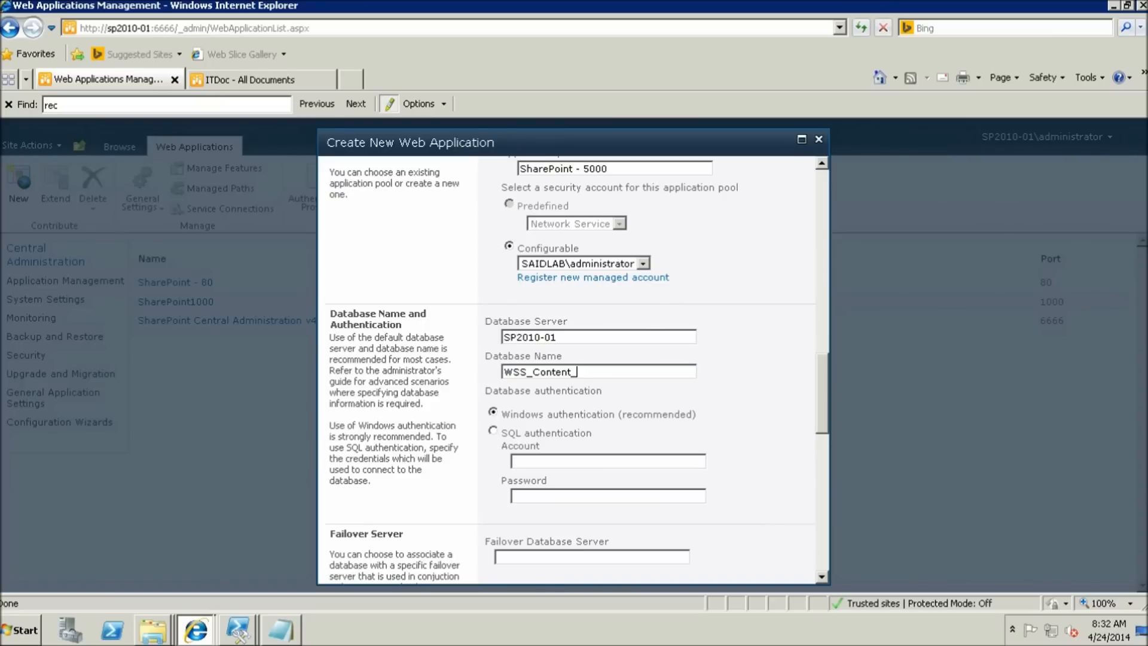
text(5000)
scroll(798, 568, down, 8)
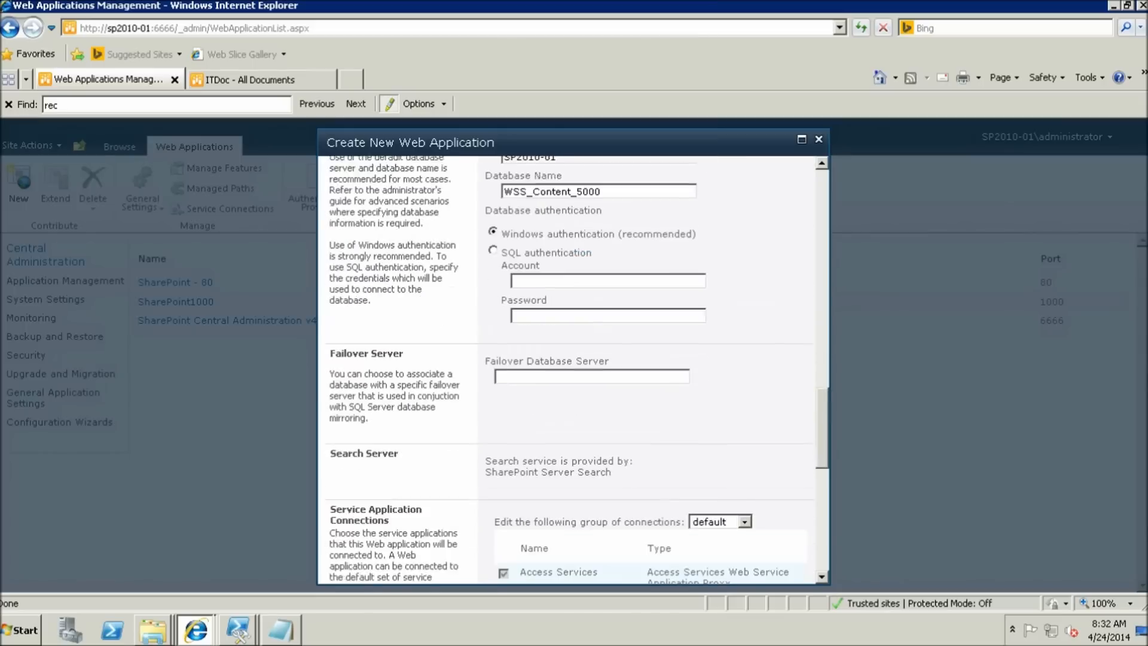
scroll(571, 368, down, 5)
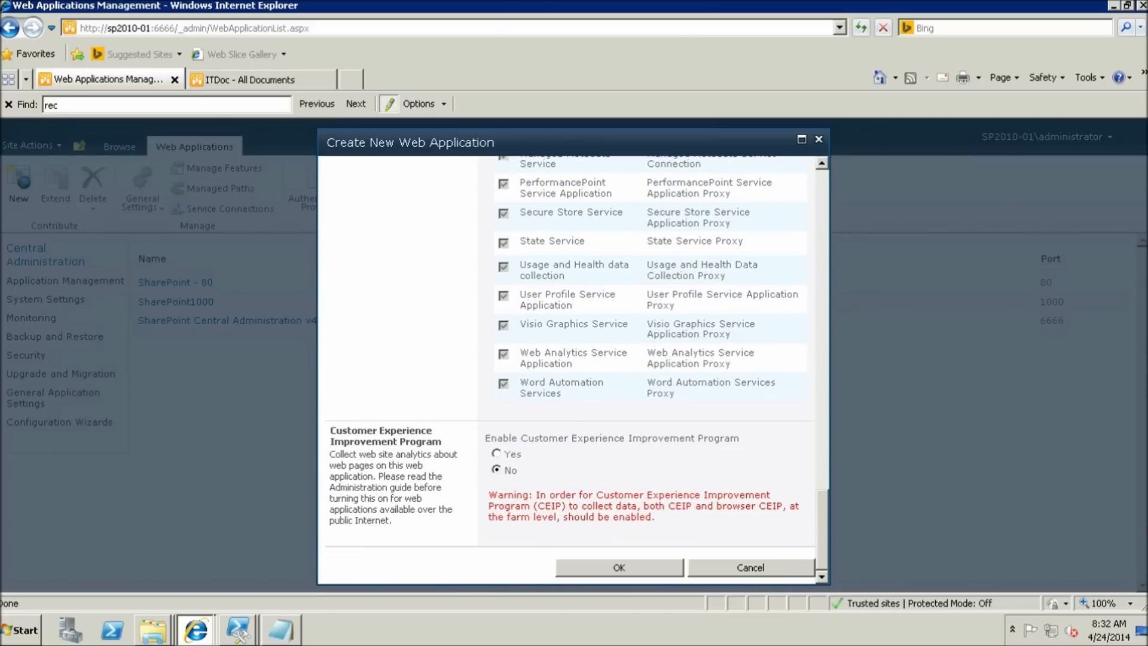
click(619, 567)
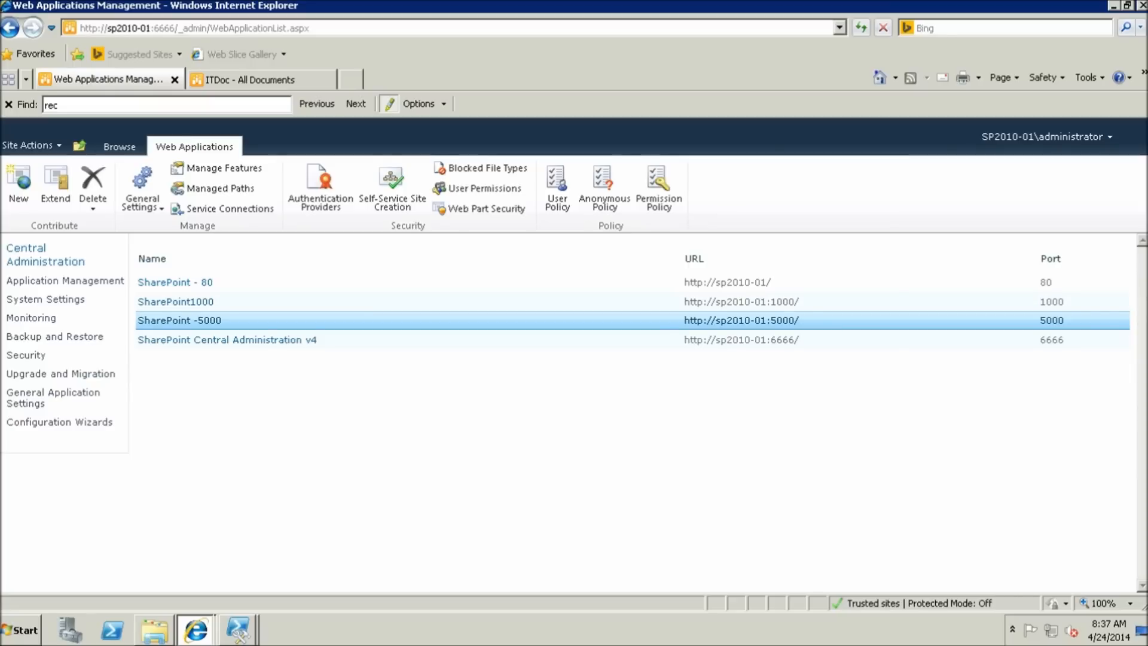
- Examine the content database and site restore commands in the Restore_SiteCollection_Deleted_DB.ps1 script, and close it
key(alt+Tab)
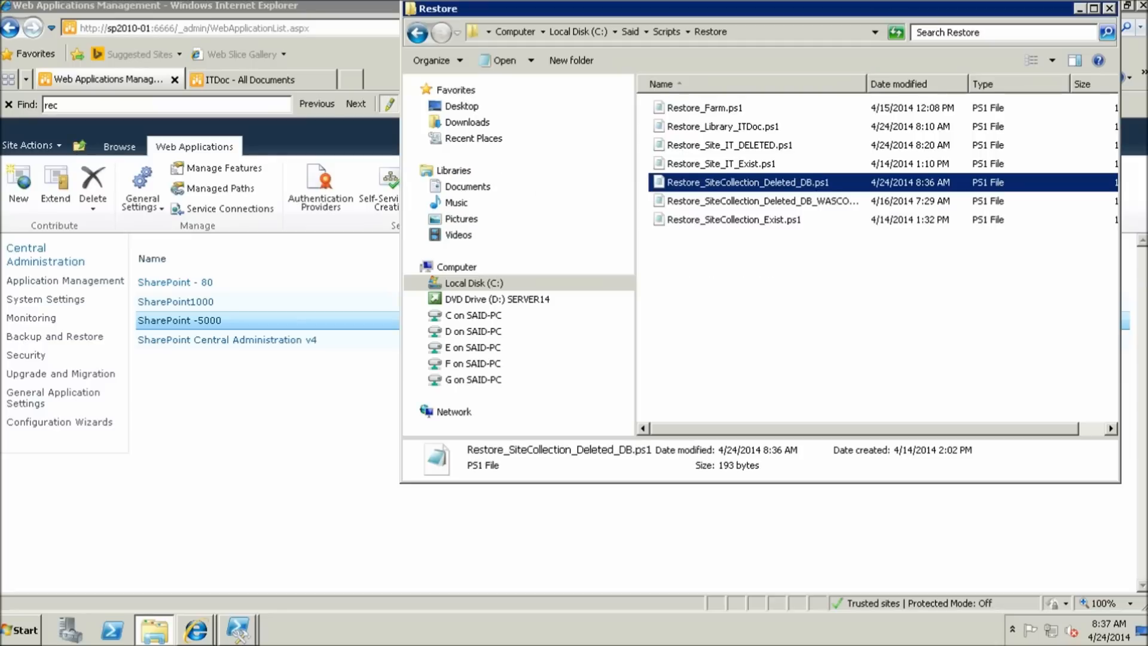
key(Return)
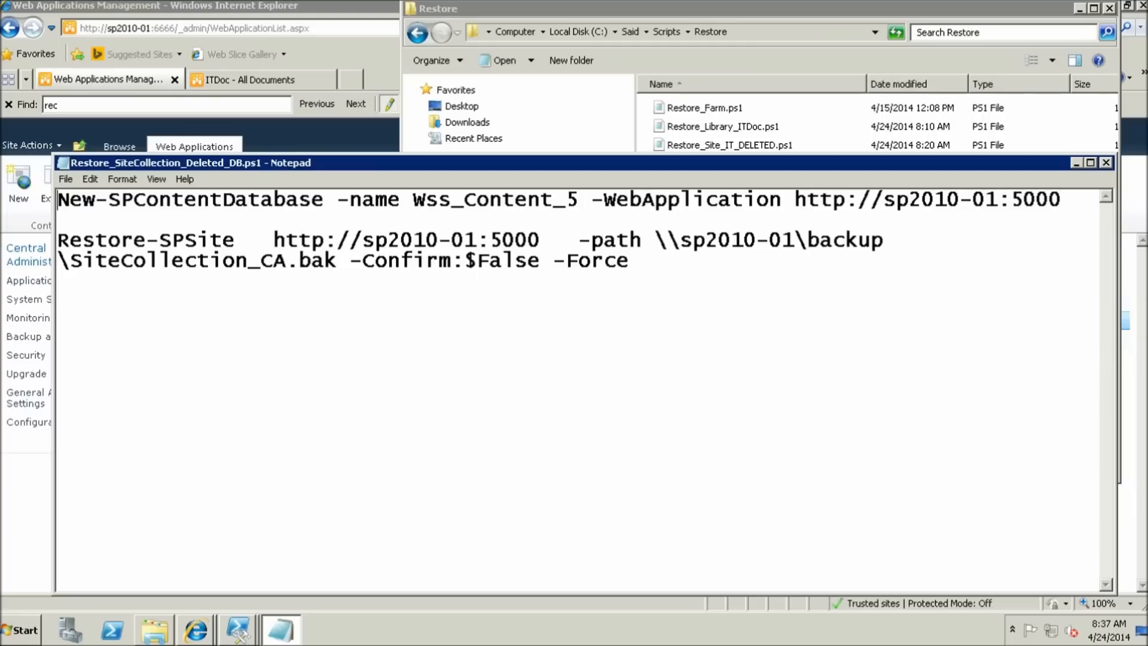
key(shift+Right)
key(shift+Right)
key(shift+Right)
key(shift+Right)
key(shift+Right)
key(shift+Right)
key(shift+Right)
key(shift+Right)
key(shift+Right)
key(shift+Right)
key(shift+Right)
key(shift+Right)
key(shift+Right)
key(shift+Right)
key(shift+Right)
key(shift+Right)
key(shift+Right)
key(shift+Right)
key(shift+Right)
key(shift+Right)
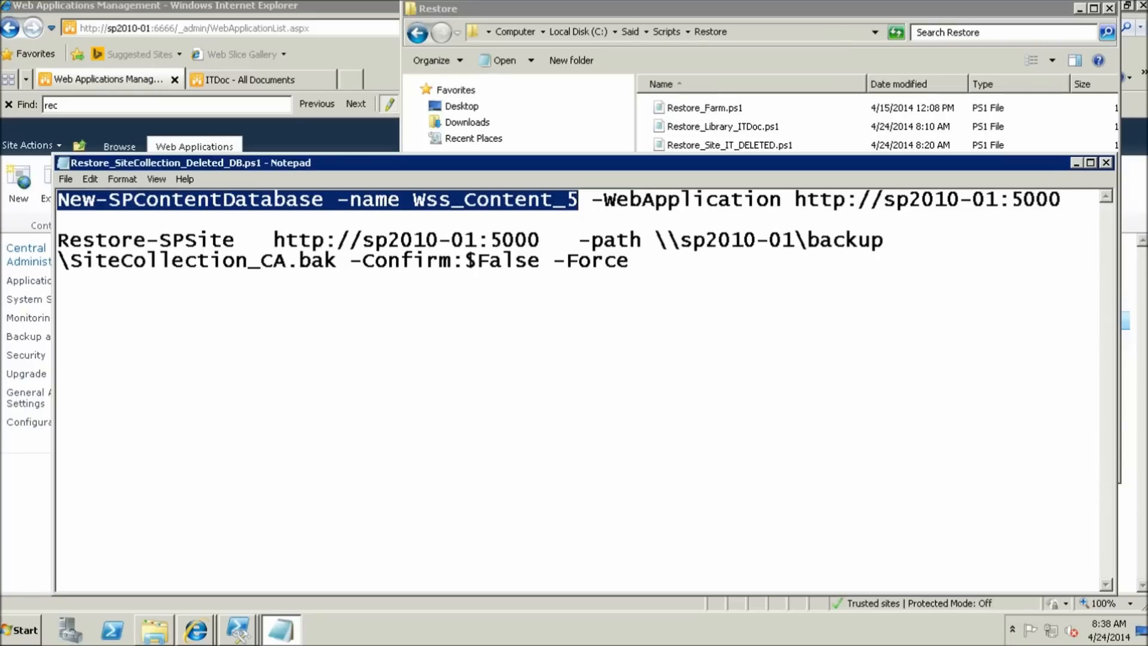
click(1105, 162)
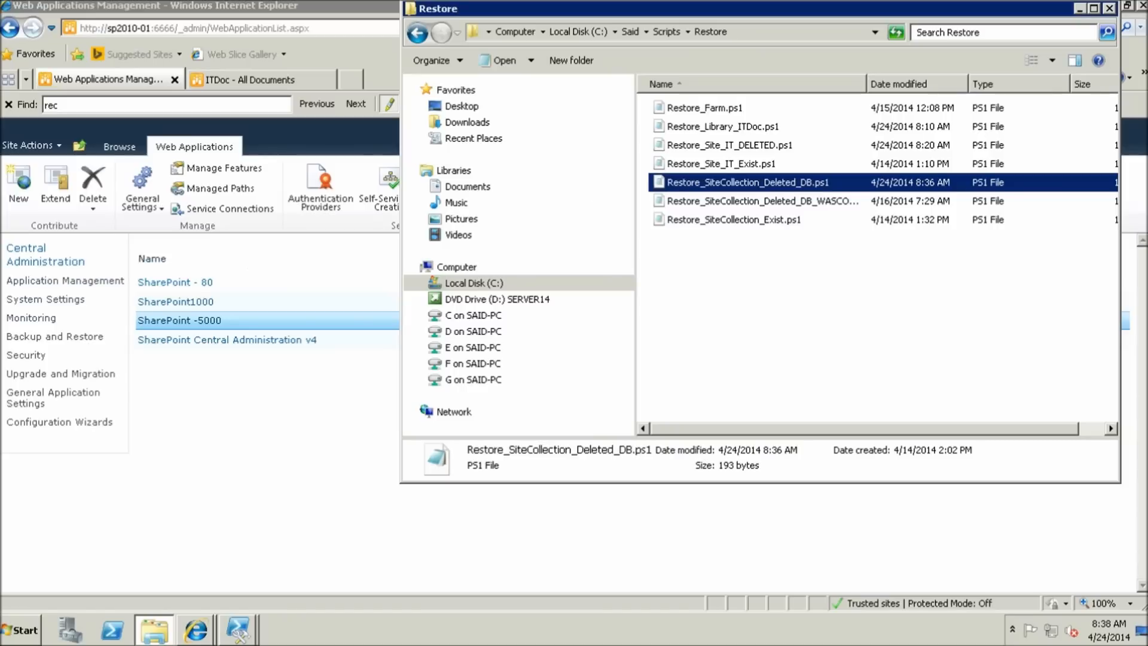
- Run the Restore_SiteCollection_Deleted_DB.ps1 script from C:\Said\Scripts\Restore in the SharePoint 2010 Management Shell
mouse_move(238, 629)
click(287, 570)
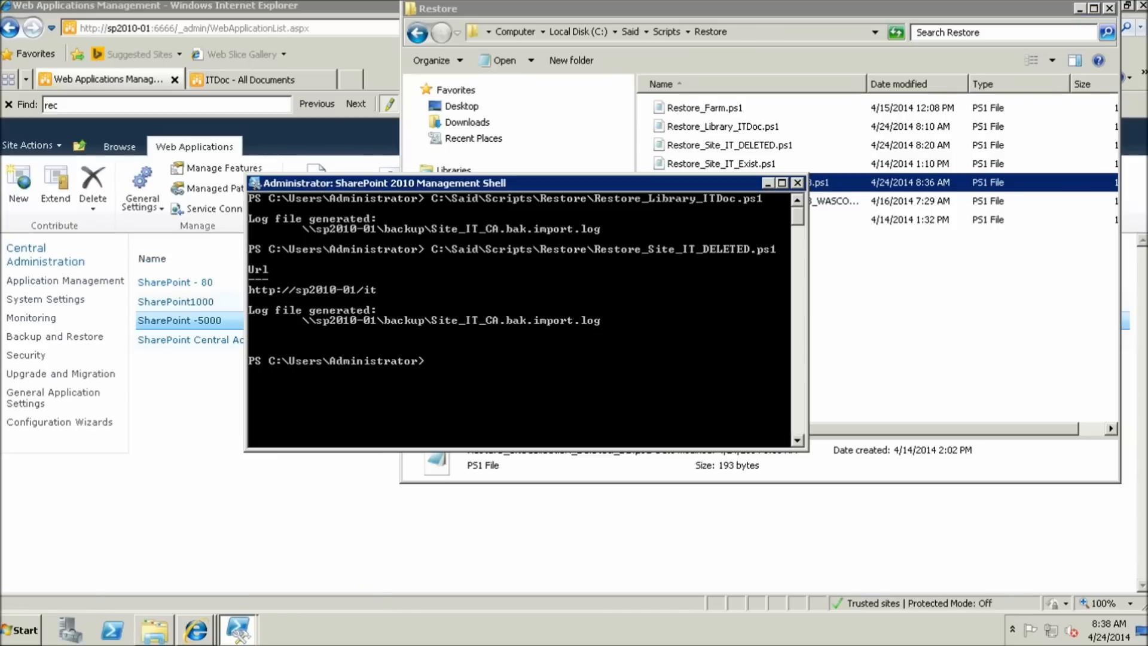
drag(819, 183, 604, 361)
click(604, 361)
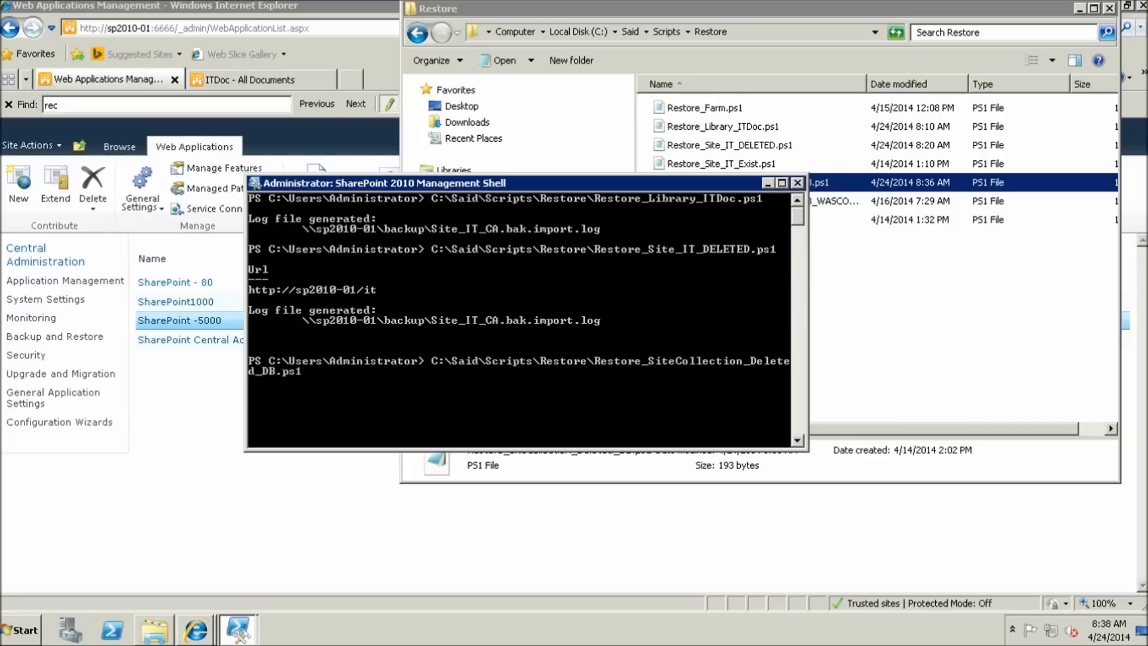
key(Return)
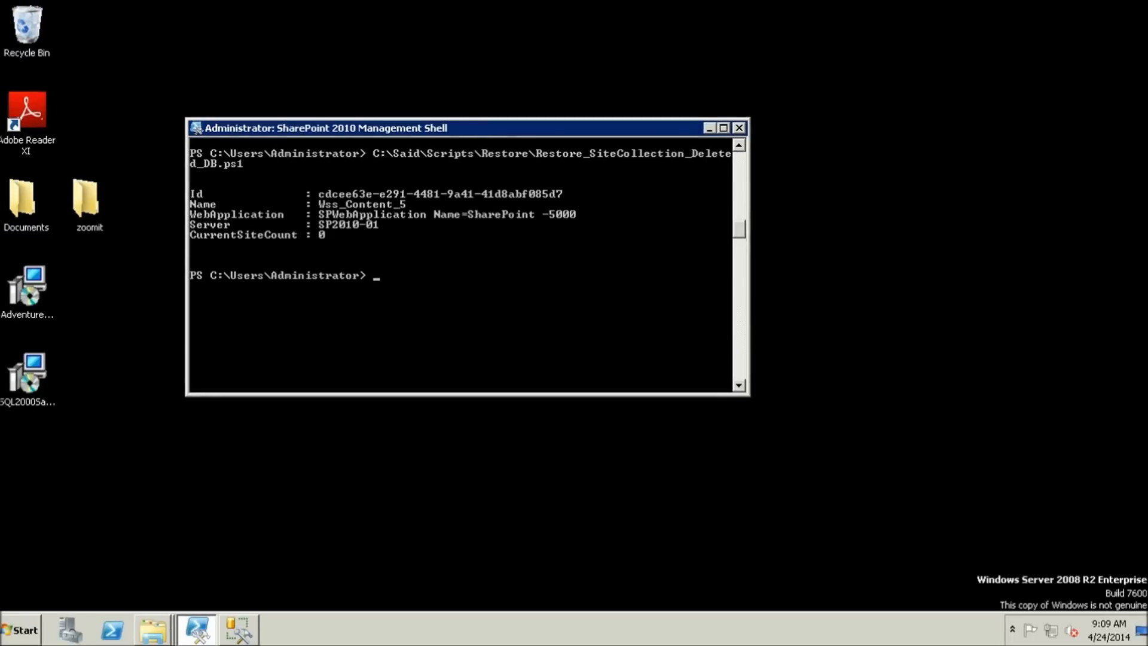
- Switch to a new Internet Explorer window and postpone its first-run setup
key(super)
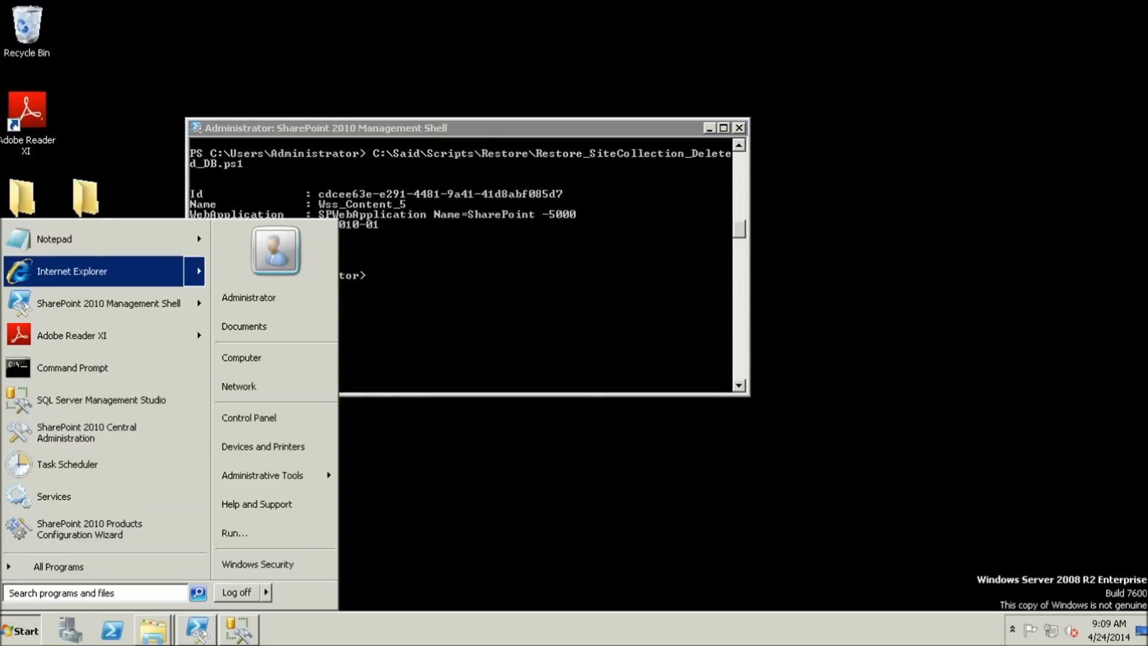
click(71, 271)
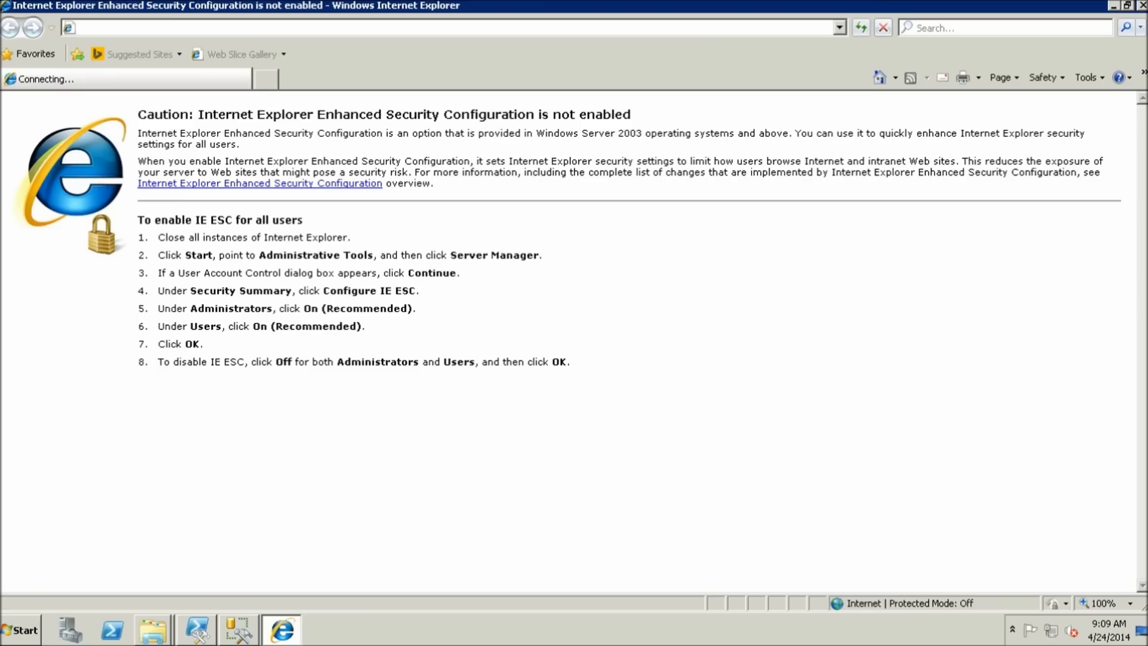
click(760, 510)
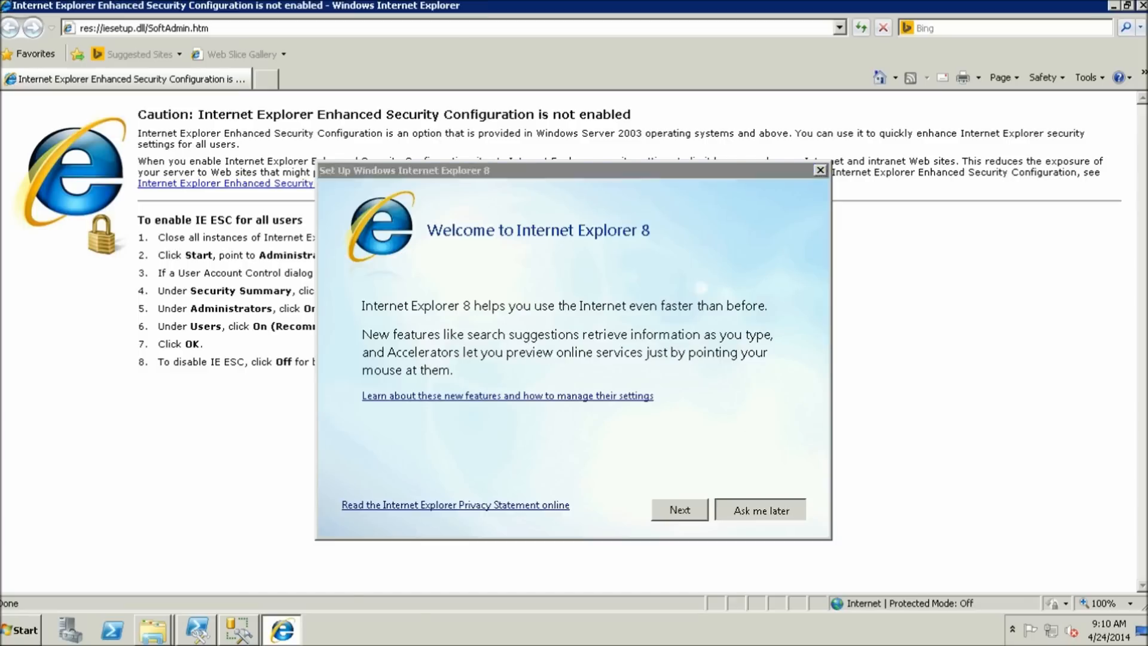
click(144, 28)
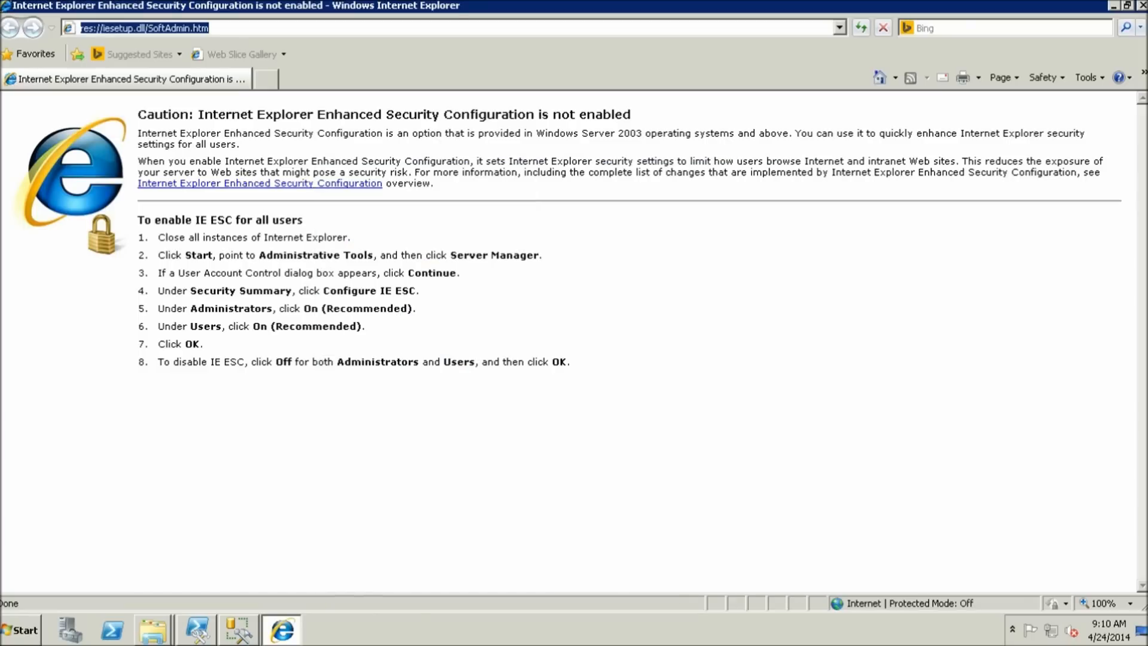
text(sp)
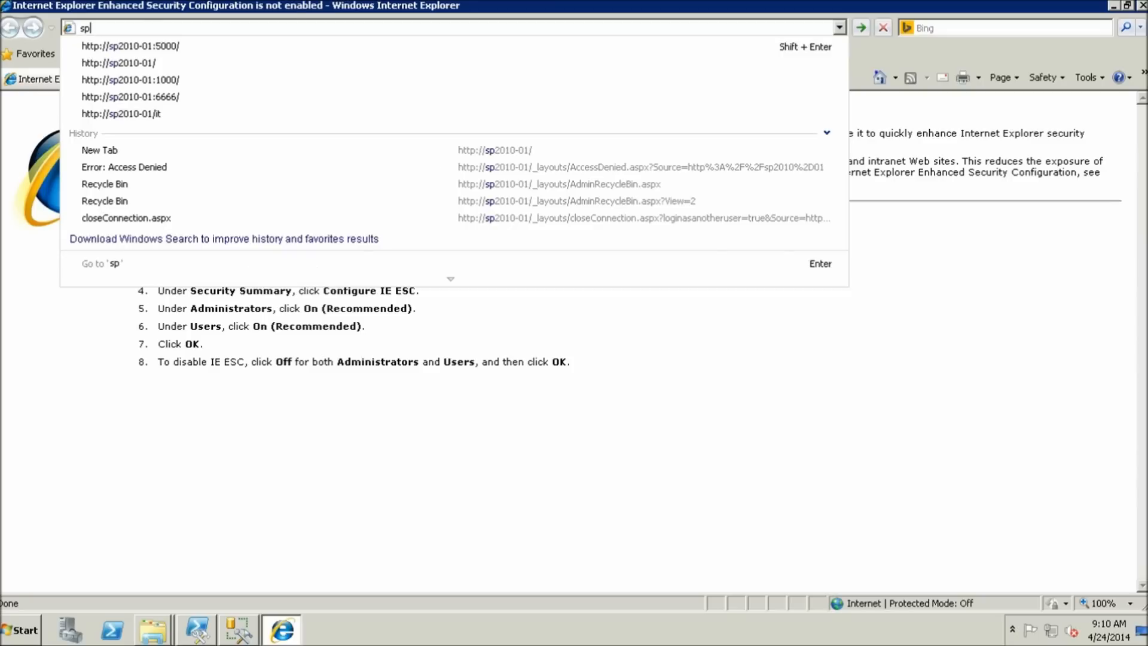
key(Down)
key(BackSpace)
key(BackSpace)
key(BackSpace)
key(BackSpace)
key(BackSpace)
key(BackSpace)
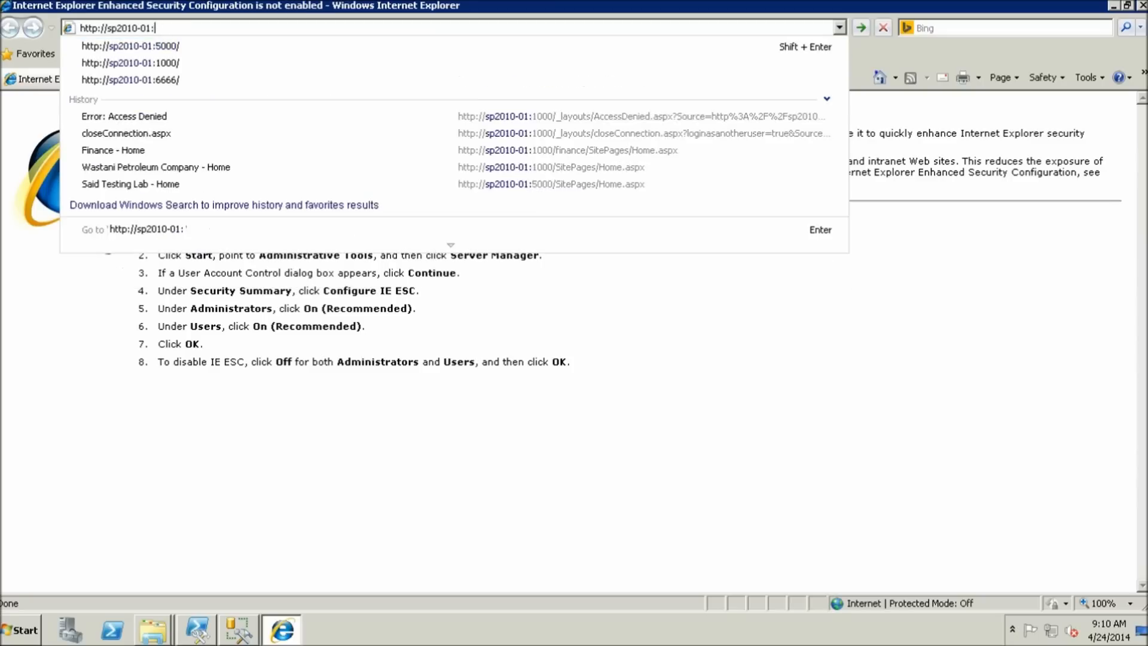
text(:5000)
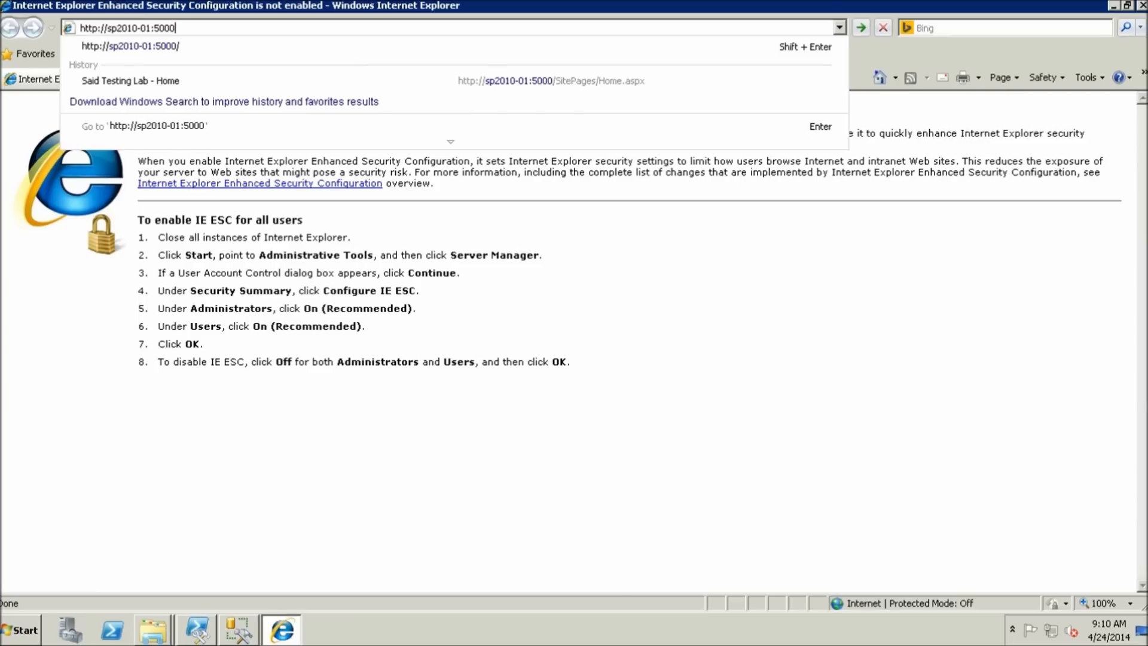
key(Return)
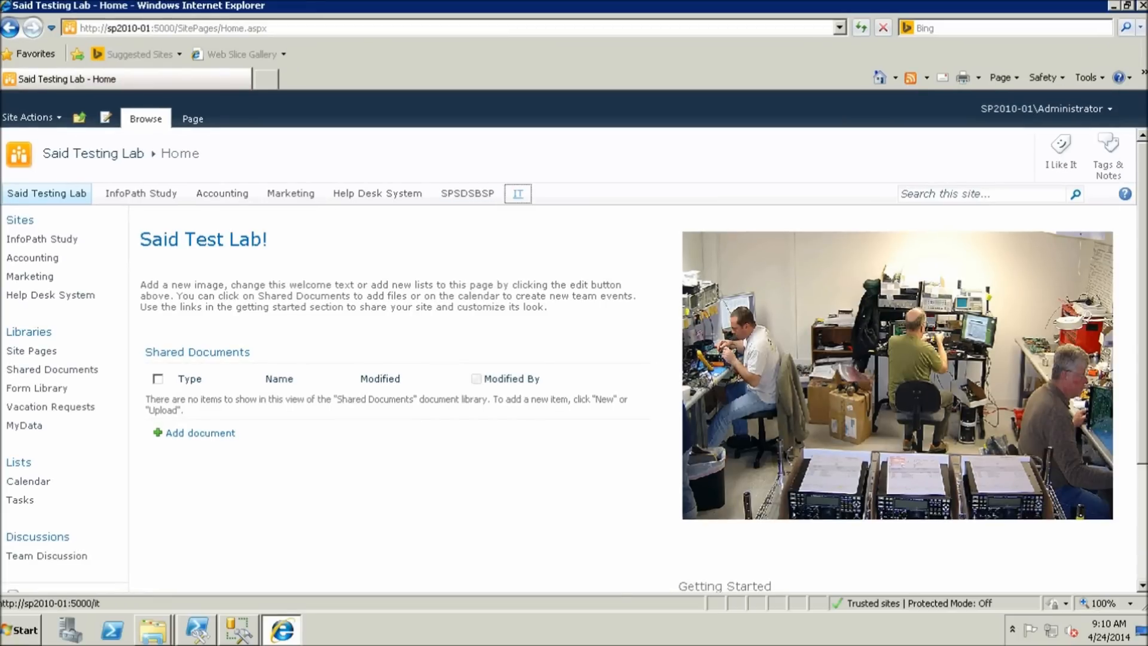
click(517, 193)
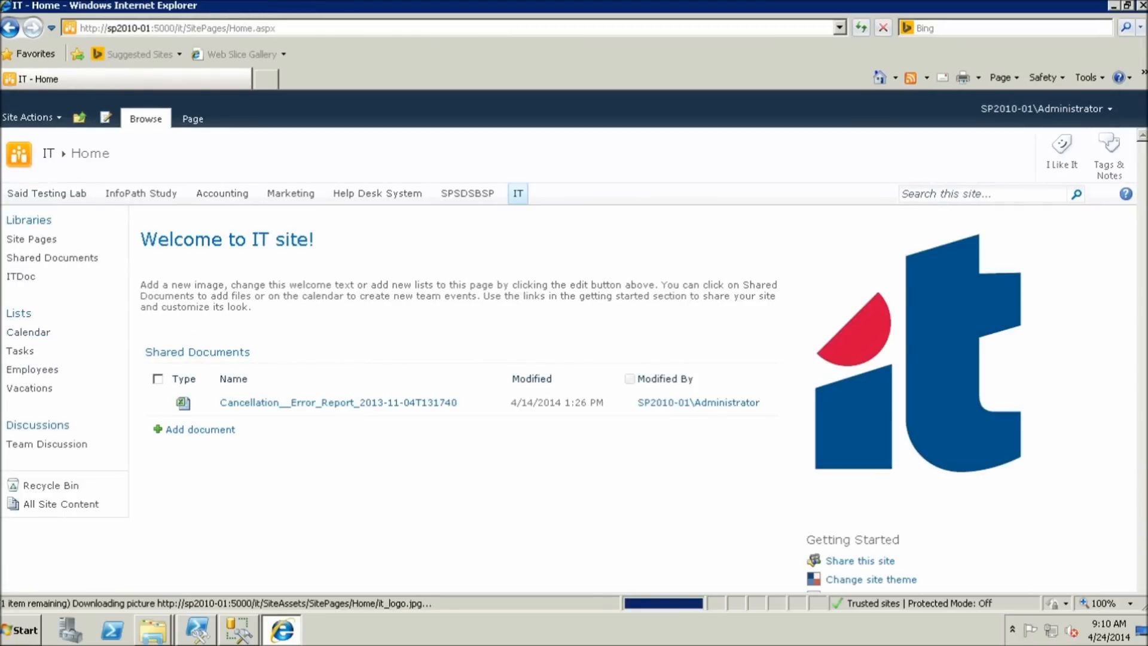
click(20, 297)
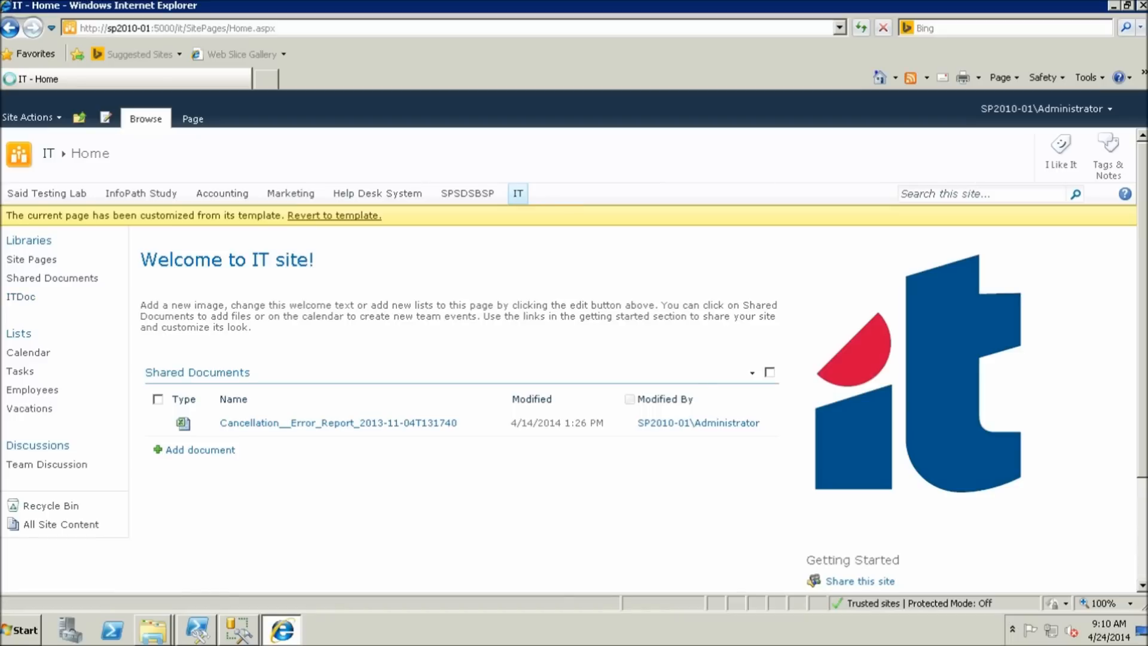
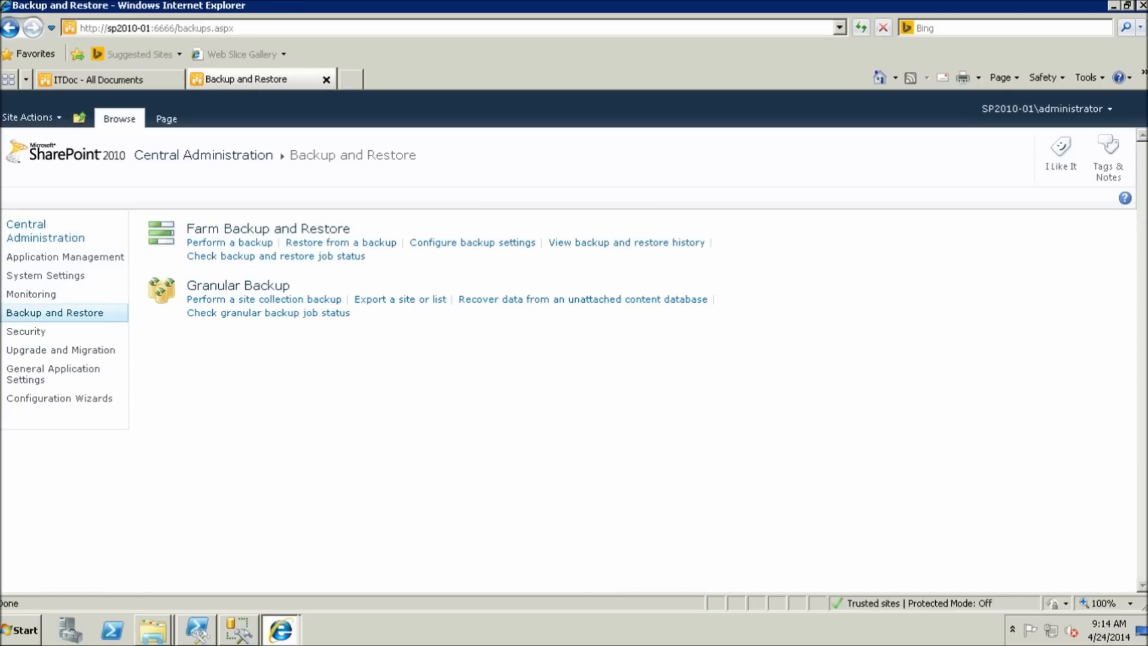
- Start a farm restore from backup and examine the details and directory location of the listed Farm backup
click(342, 242)
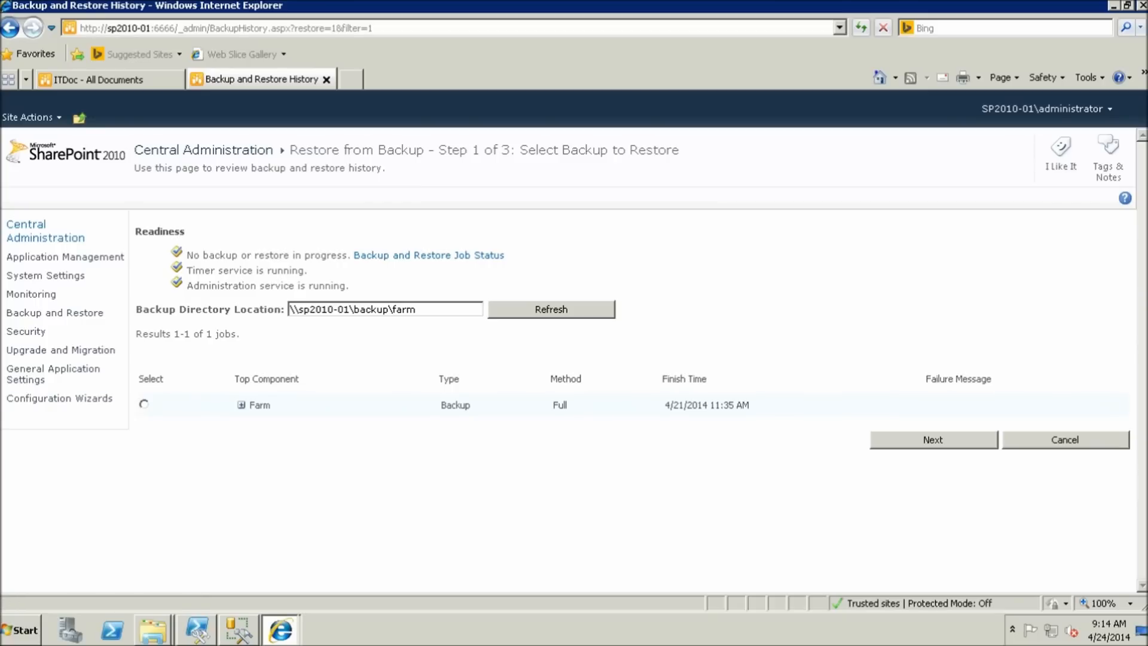
click(241, 405)
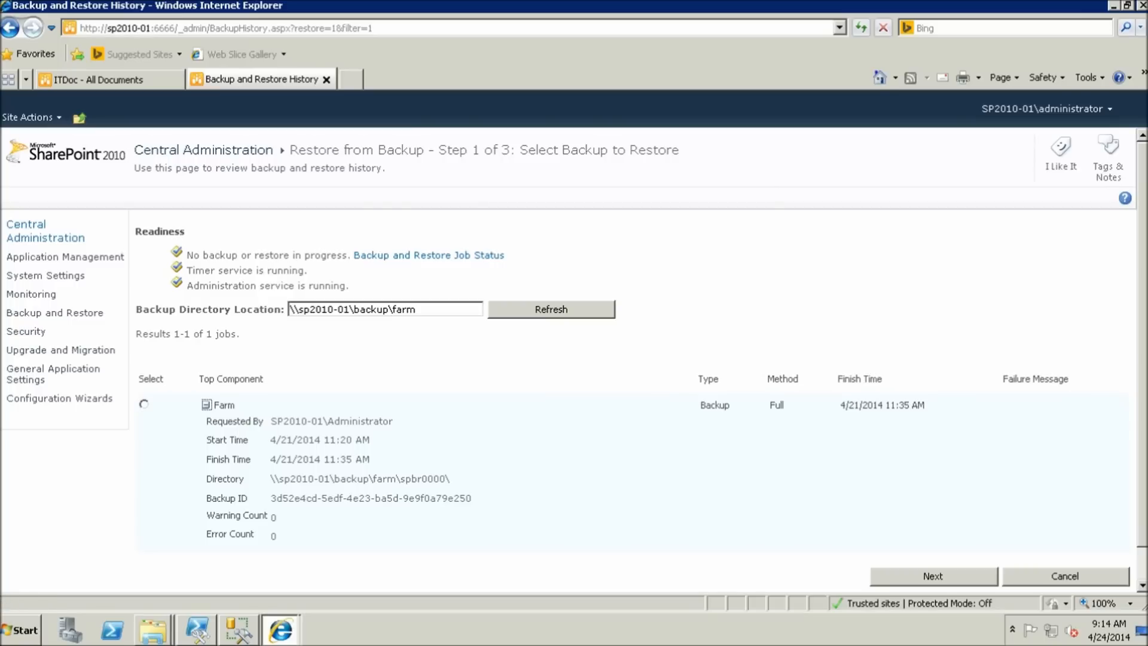
drag(416, 310, 289, 309)
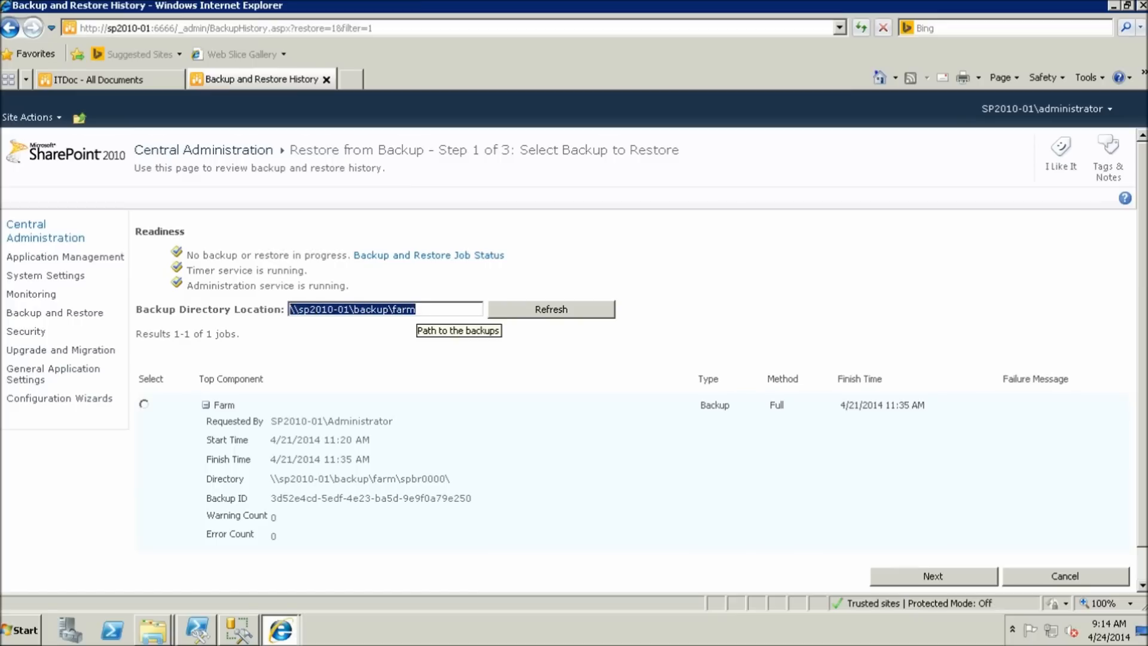
click(416, 310)
drag(416, 309, 289, 309)
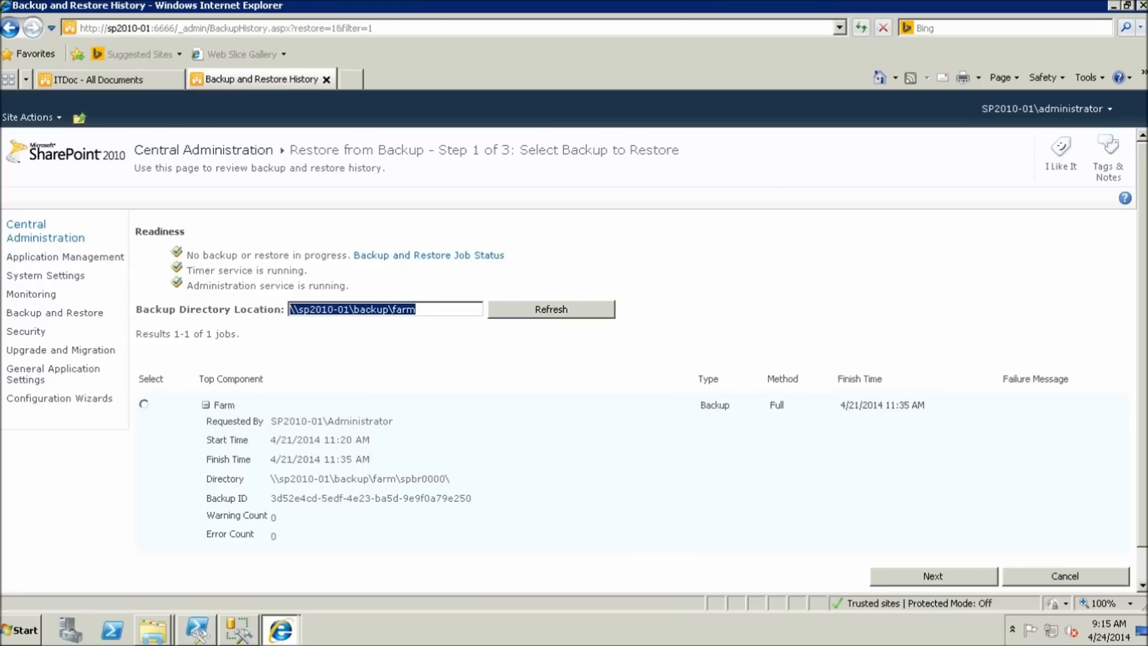
- Refresh the backup list for \\sp2010-01\backup\farm, select the full Farm backup and continue to the component selection
click(144, 404)
click(426, 310)
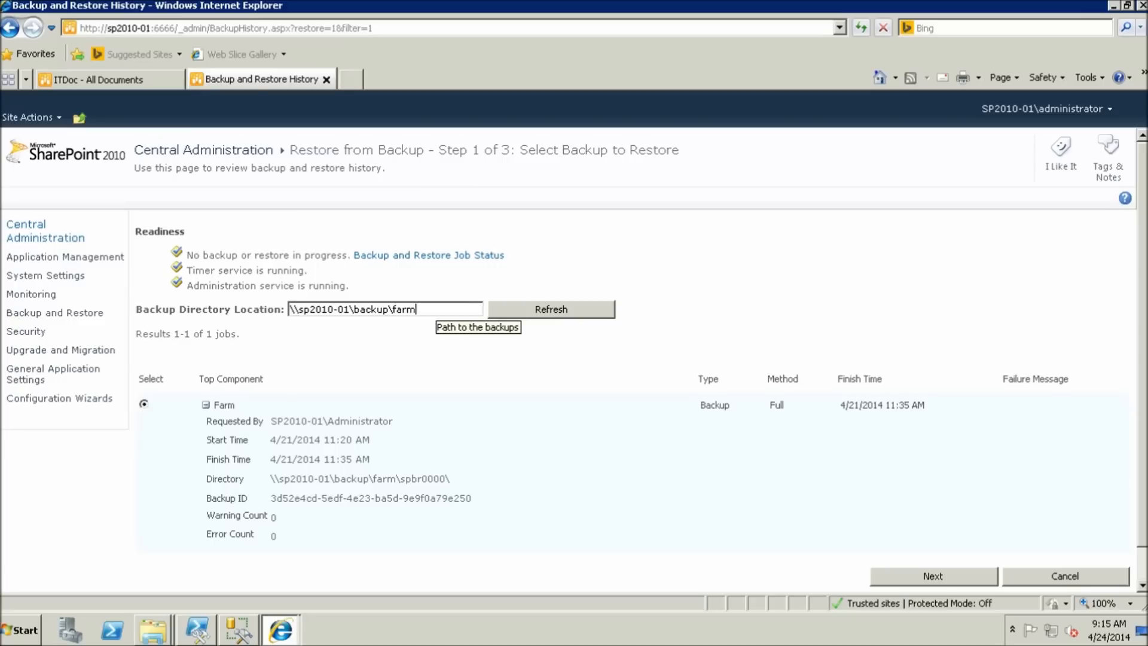
drag(435, 310, 289, 309)
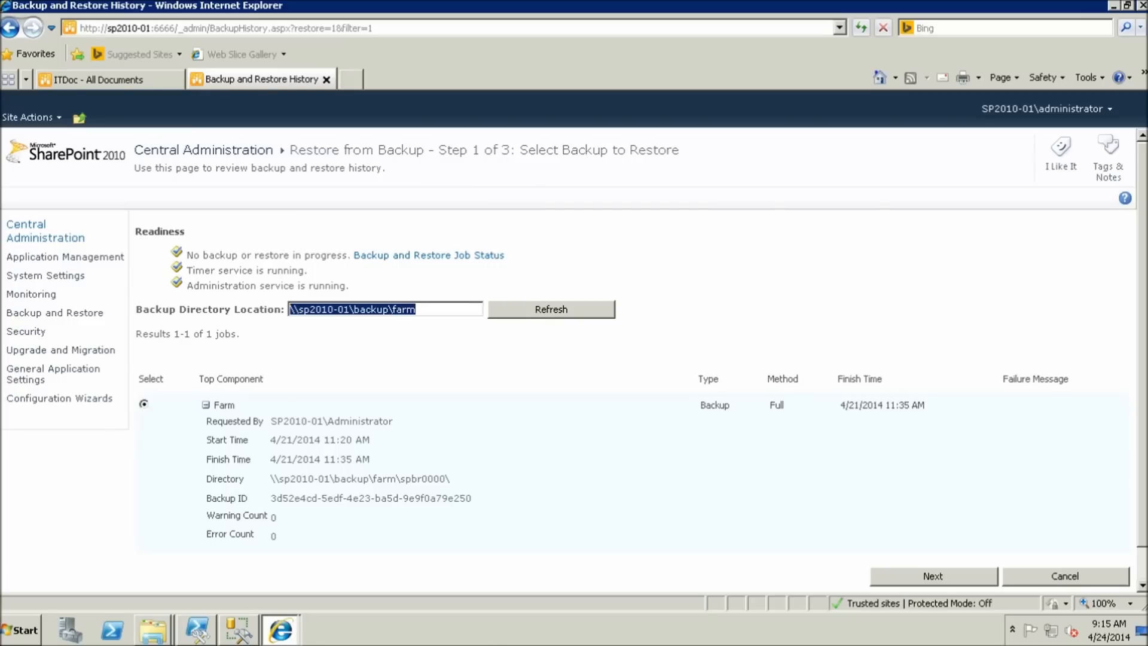
click(551, 309)
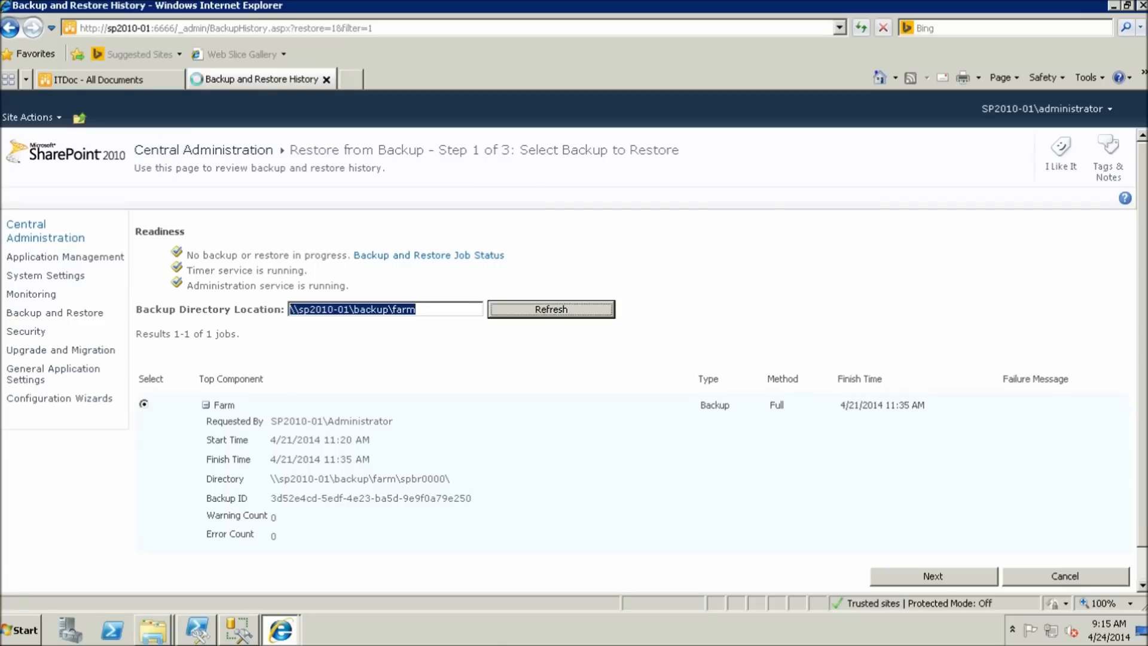
click(144, 404)
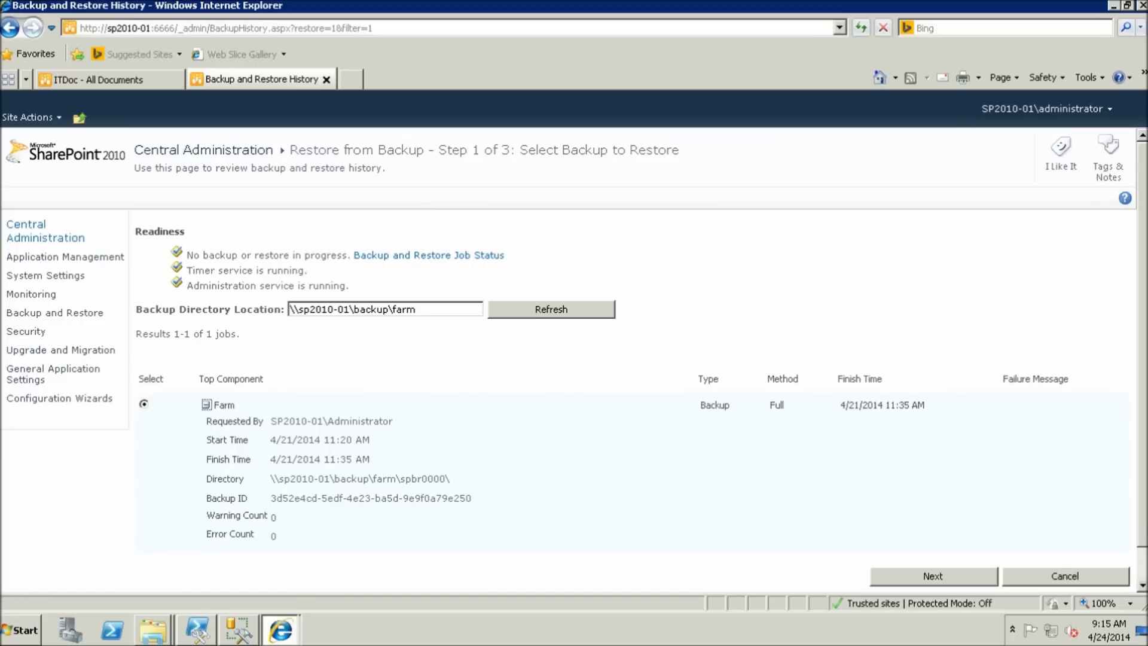
click(932, 576)
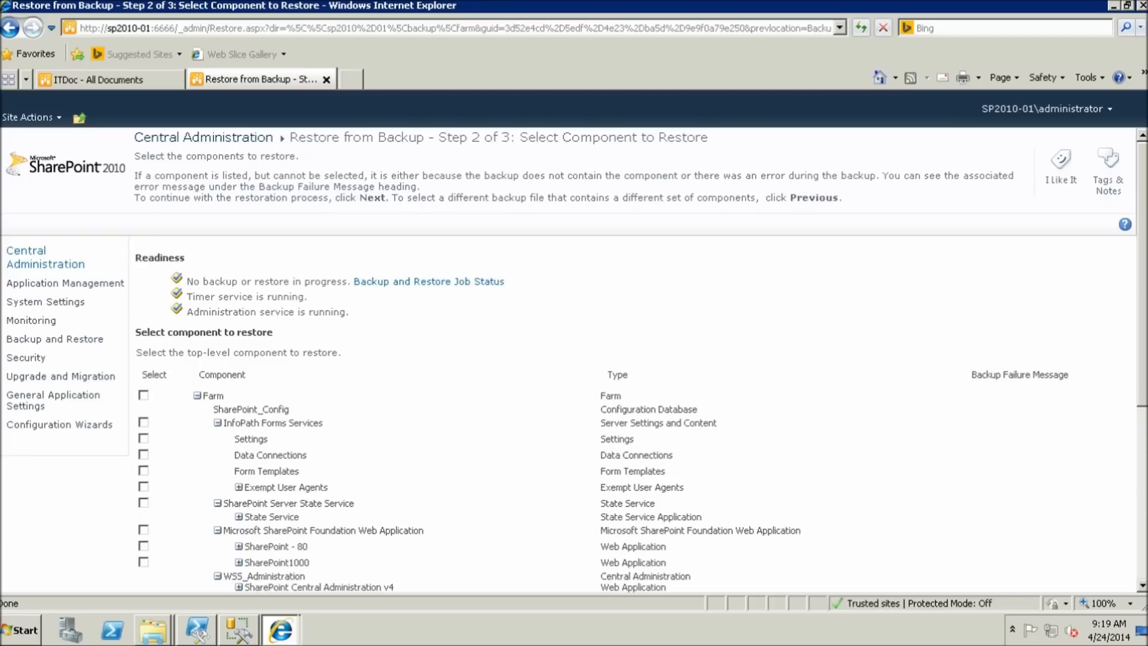
- Select the entire Farm with all its components for restoring and continue to the restore options
scroll(574, 358, down, 3)
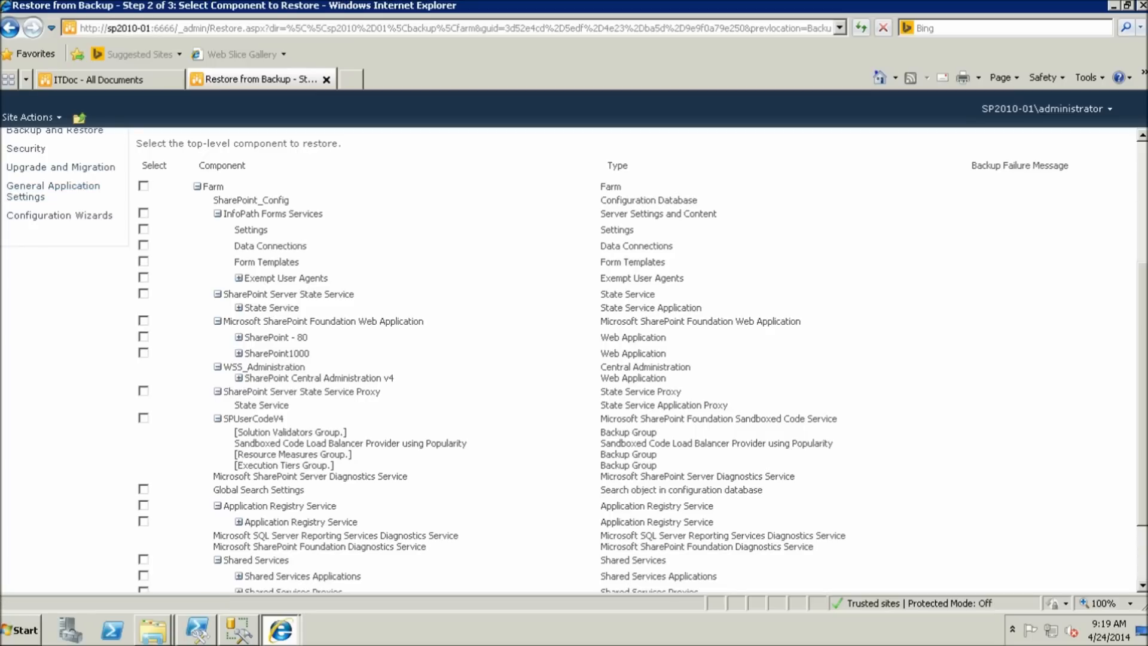
click(143, 186)
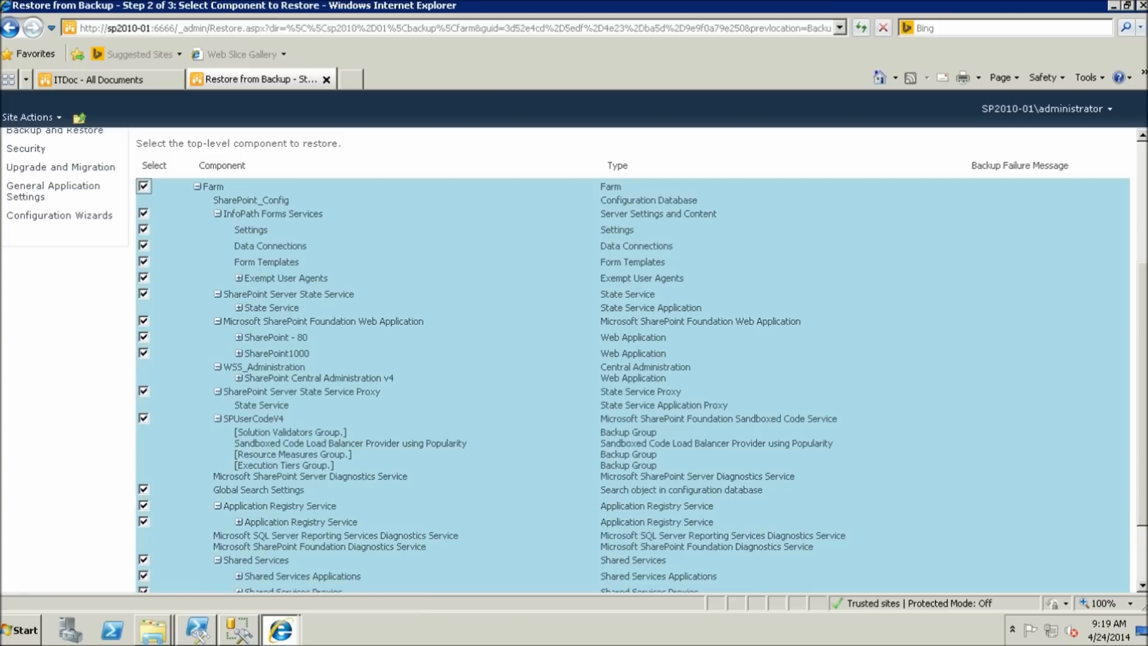
scroll(633, 359, down, 3)
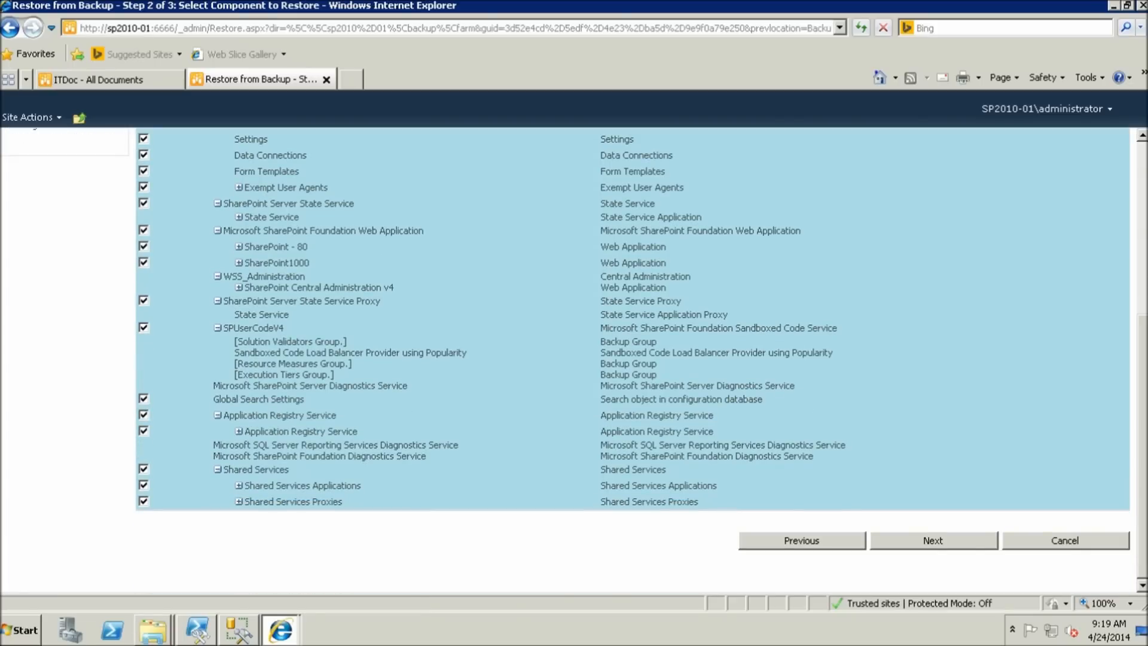
click(932, 541)
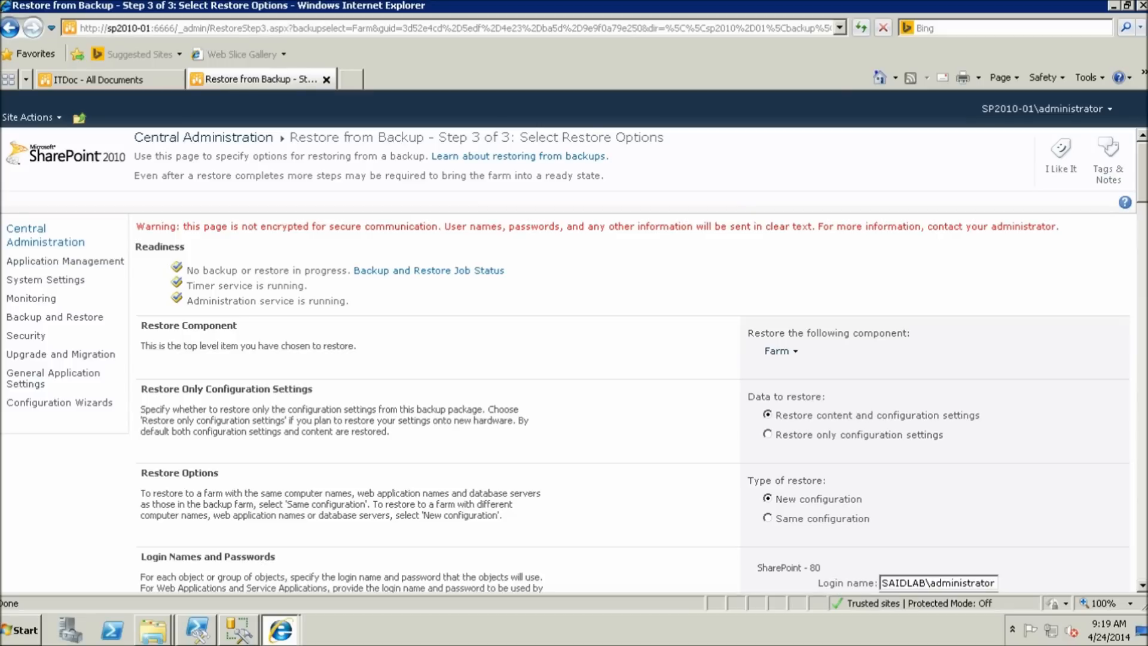
- Set the type of restore to Same configuration, accept overwriting the selected components and start the farm restore
scroll(634, 358, down, 6)
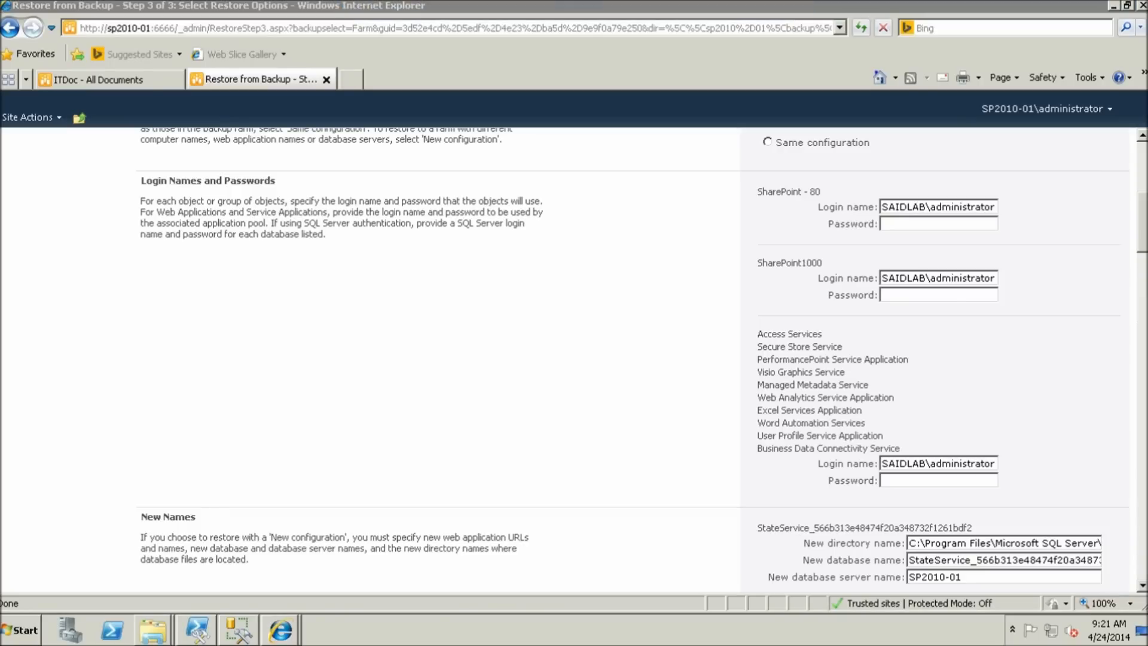
click(768, 143)
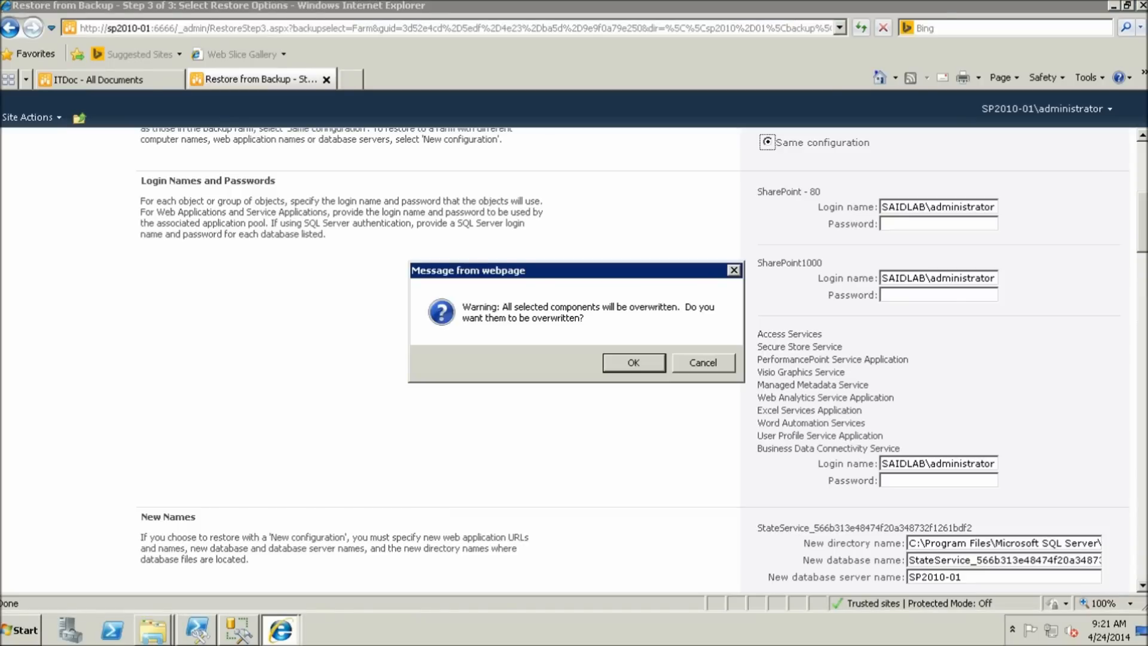
click(633, 362)
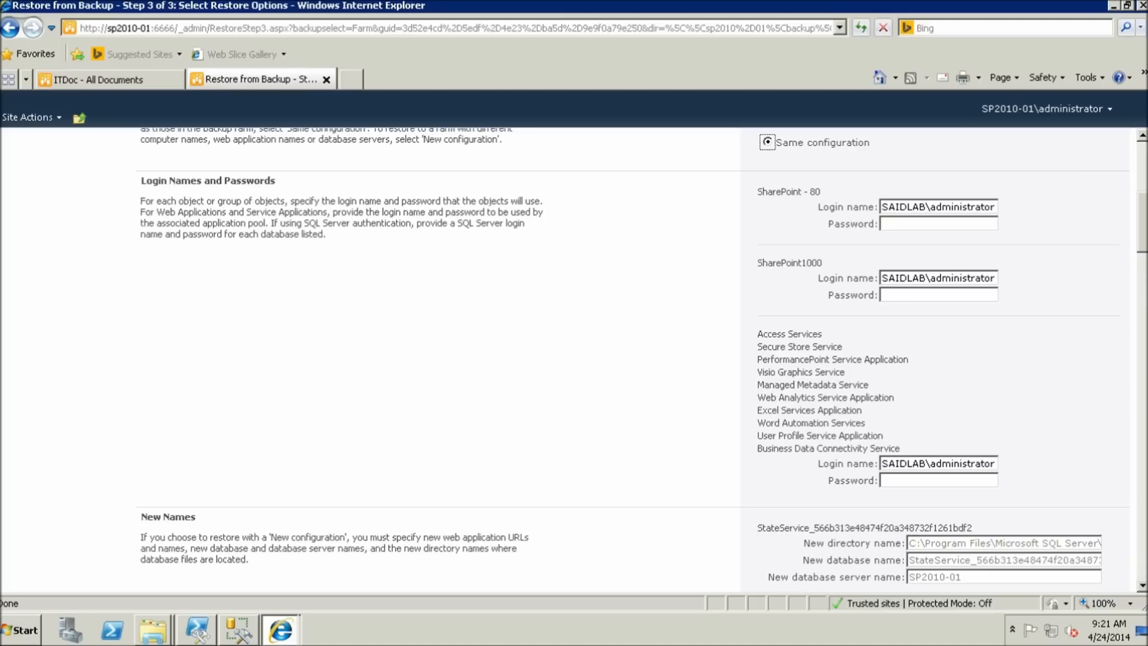
scroll(574, 359, down, 20)
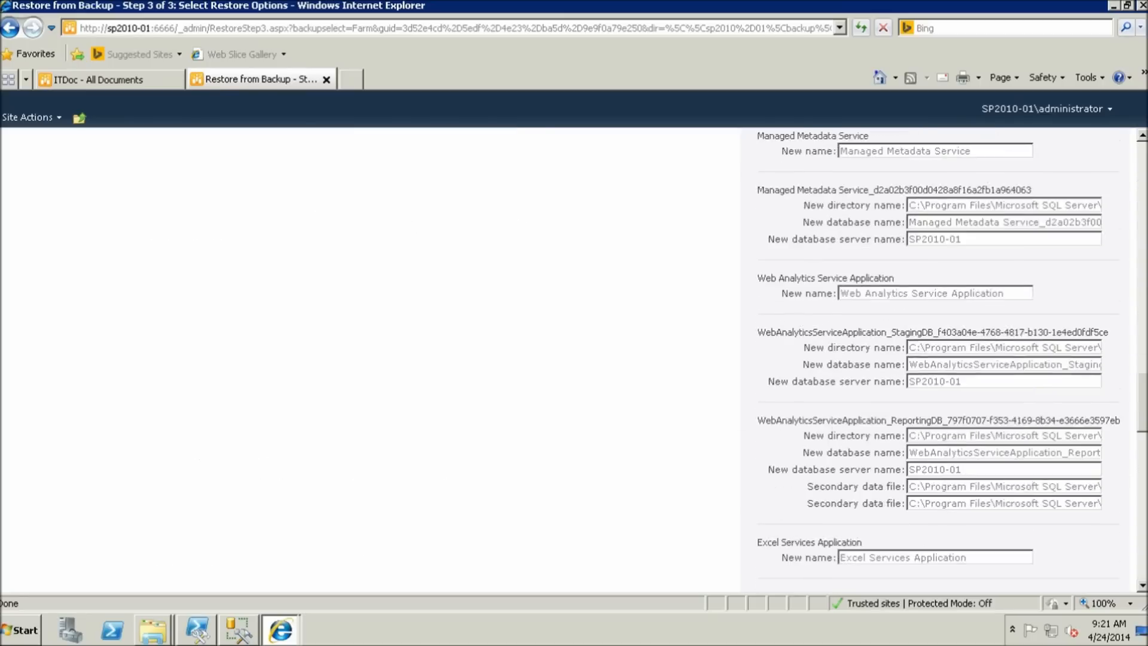
scroll(574, 359, down, 7)
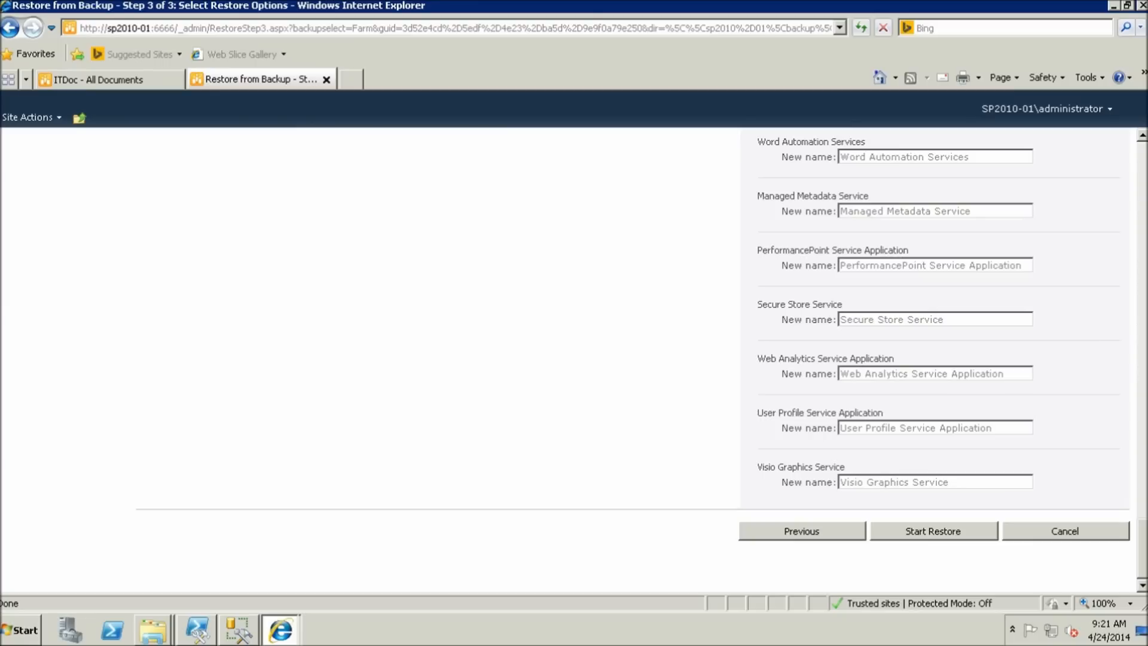
click(933, 531)
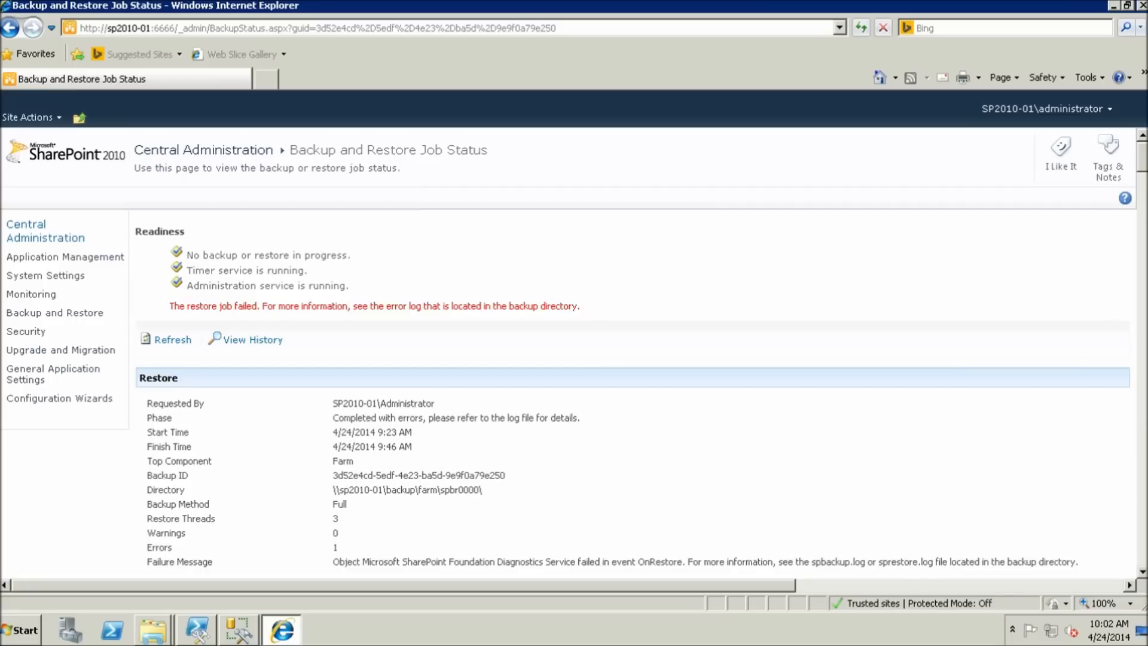
- Examine the phase and error count of the farm restore on the Backup and Restore Job Status page
drag(332, 417, 578, 417)
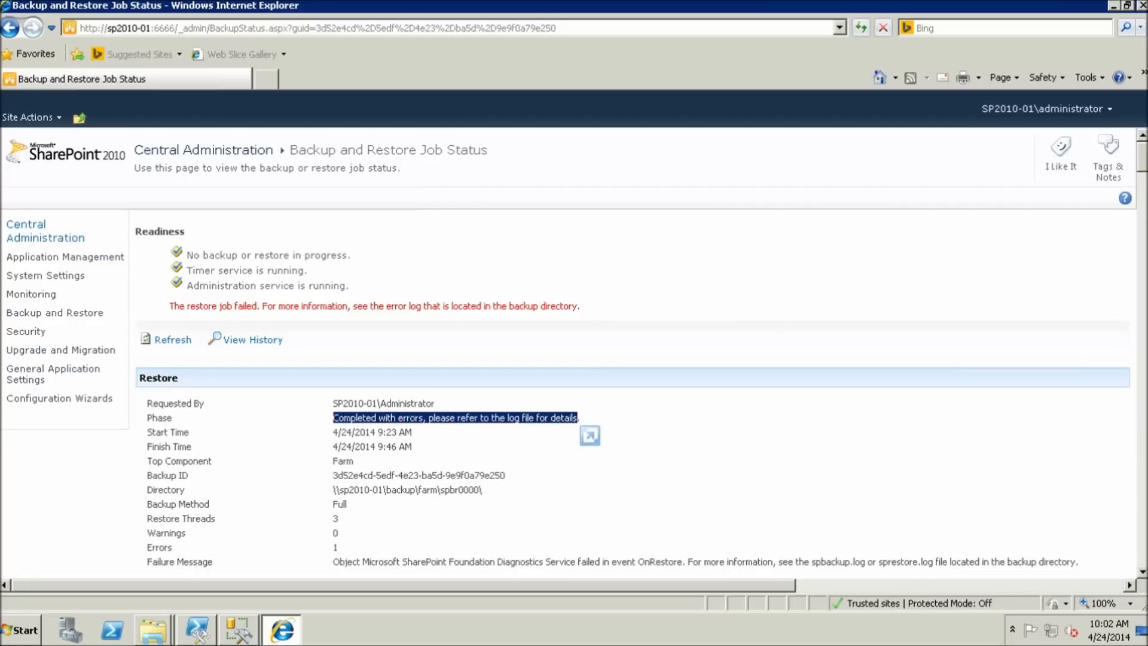
drag(332, 547, 339, 547)
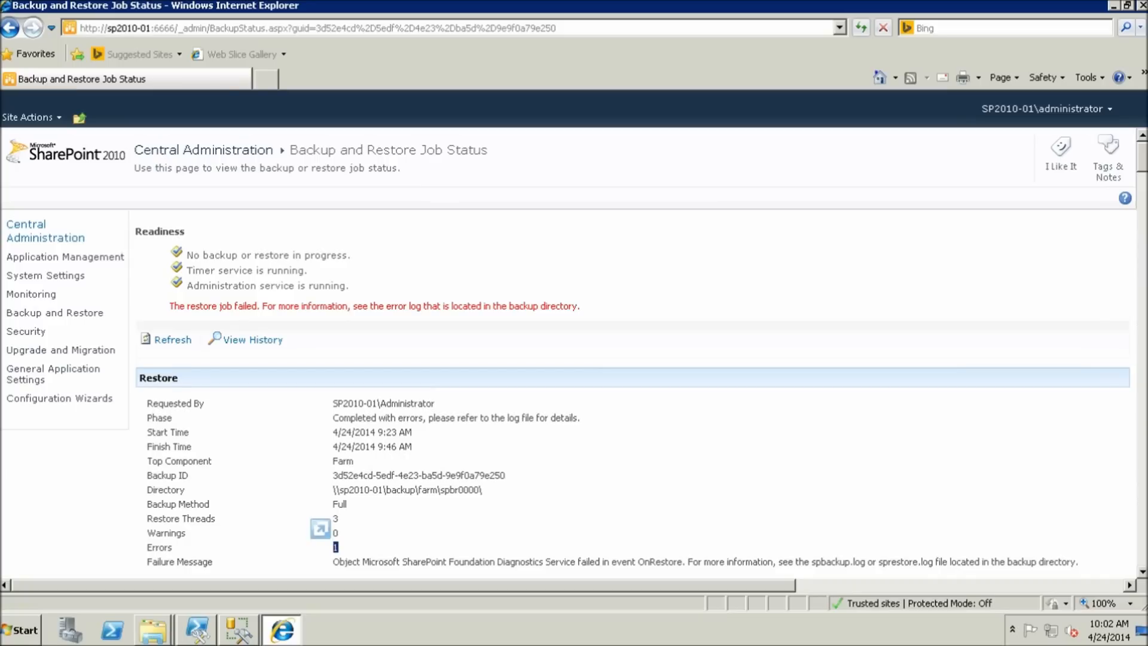
scroll(574, 352, down, 20)
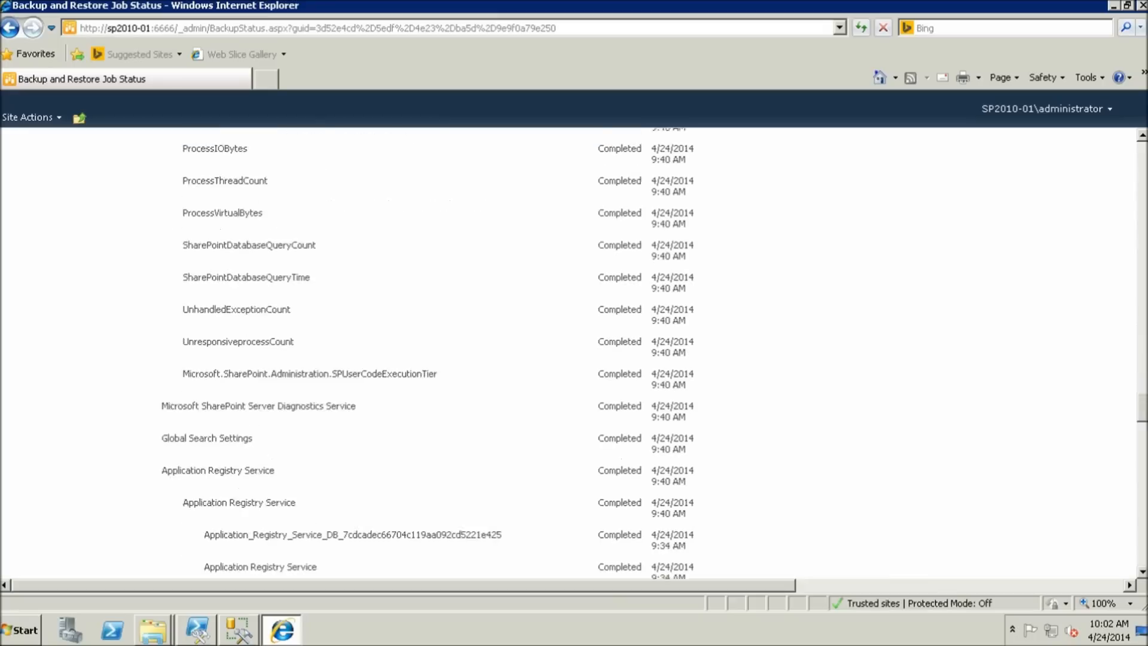
scroll(574, 353, up, 20)
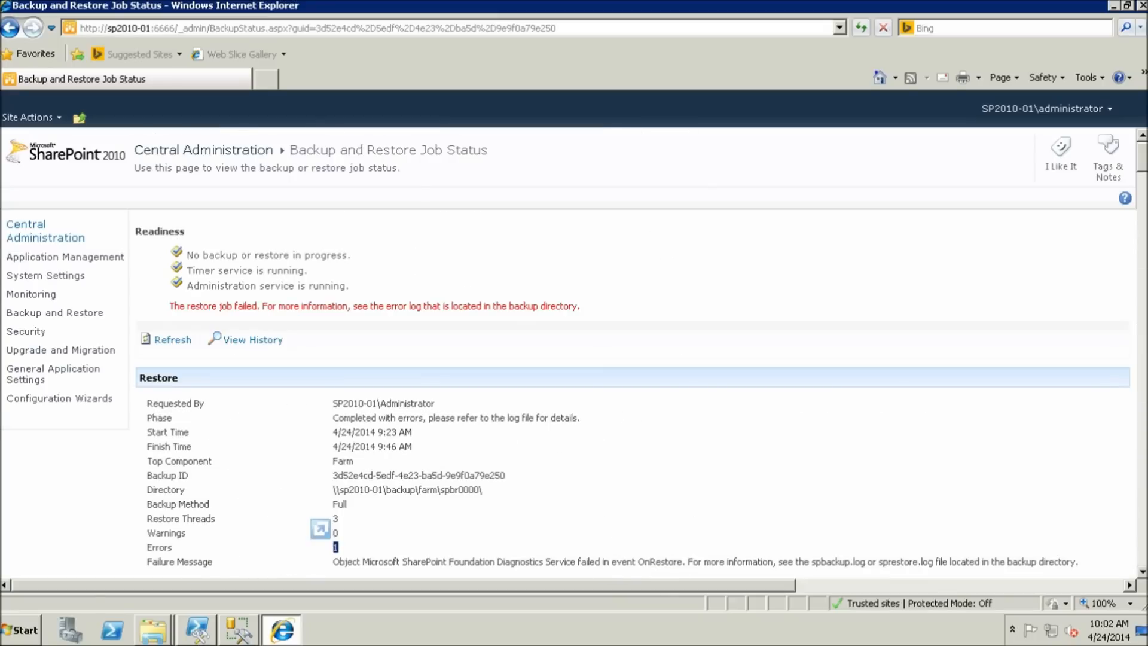
key(ctrl+t)
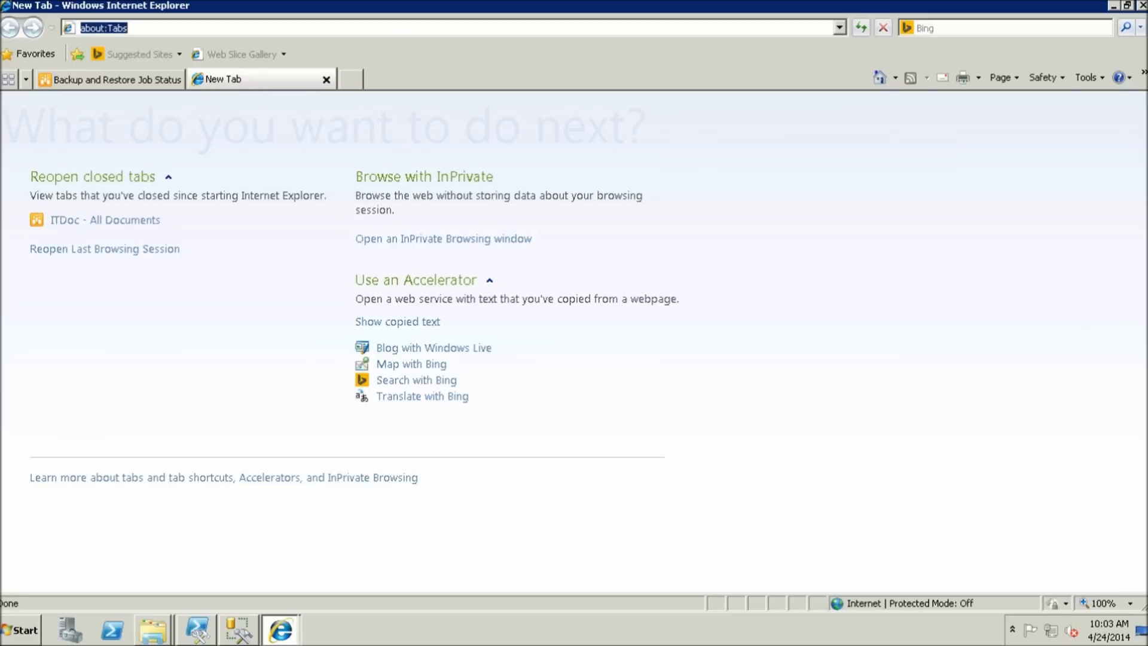
text(sp)
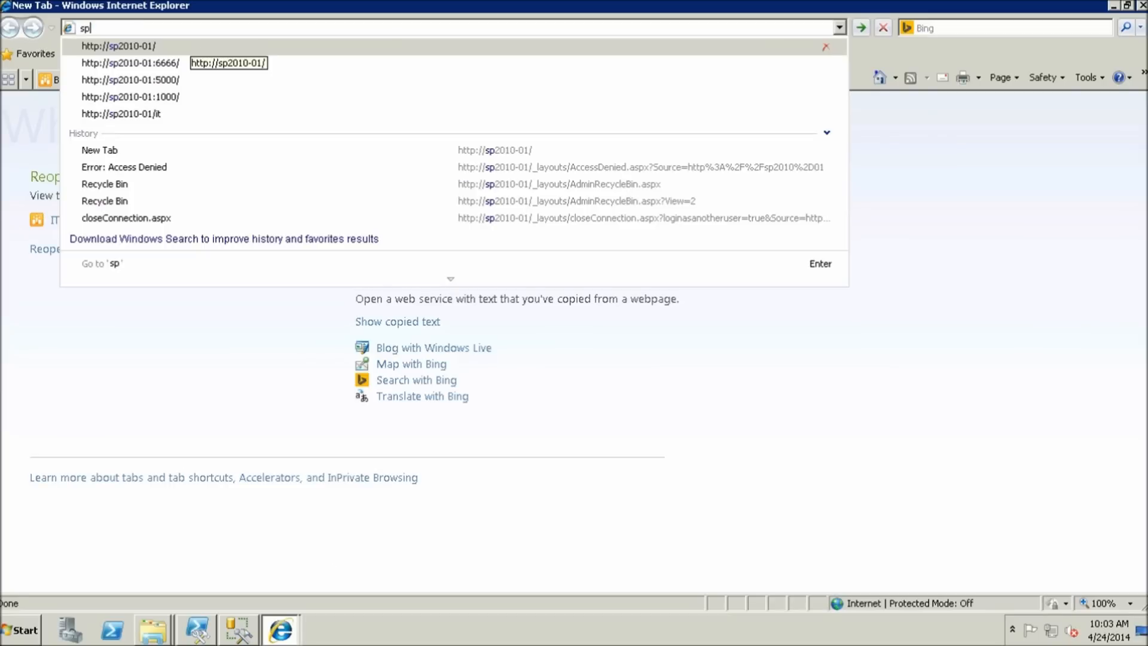
click(180, 46)
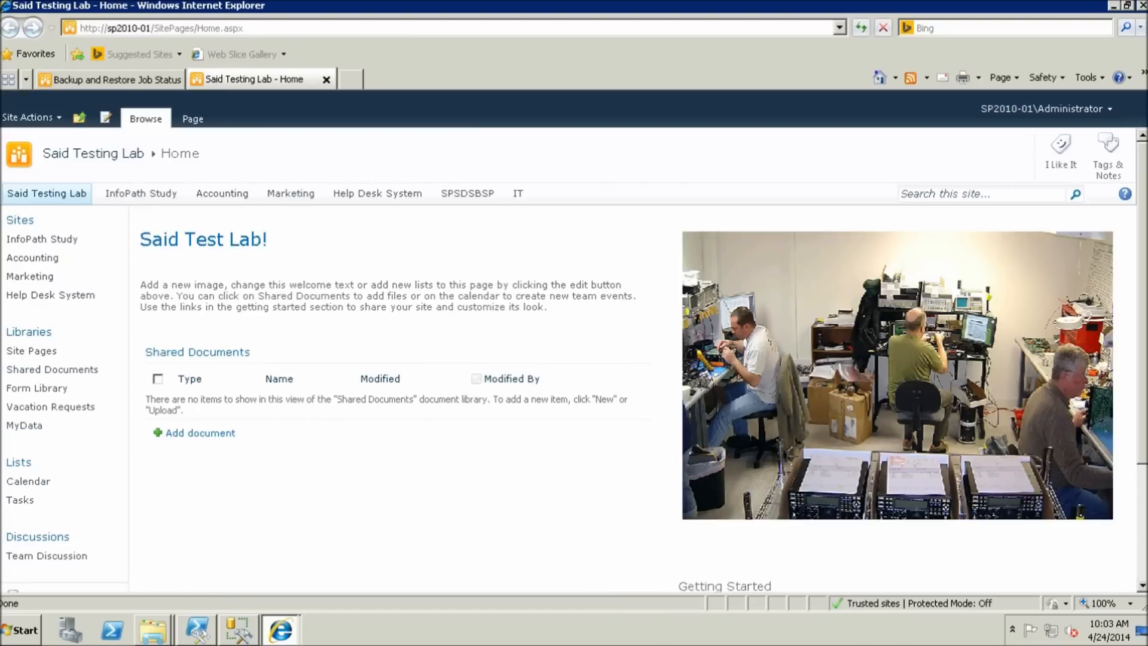
click(518, 193)
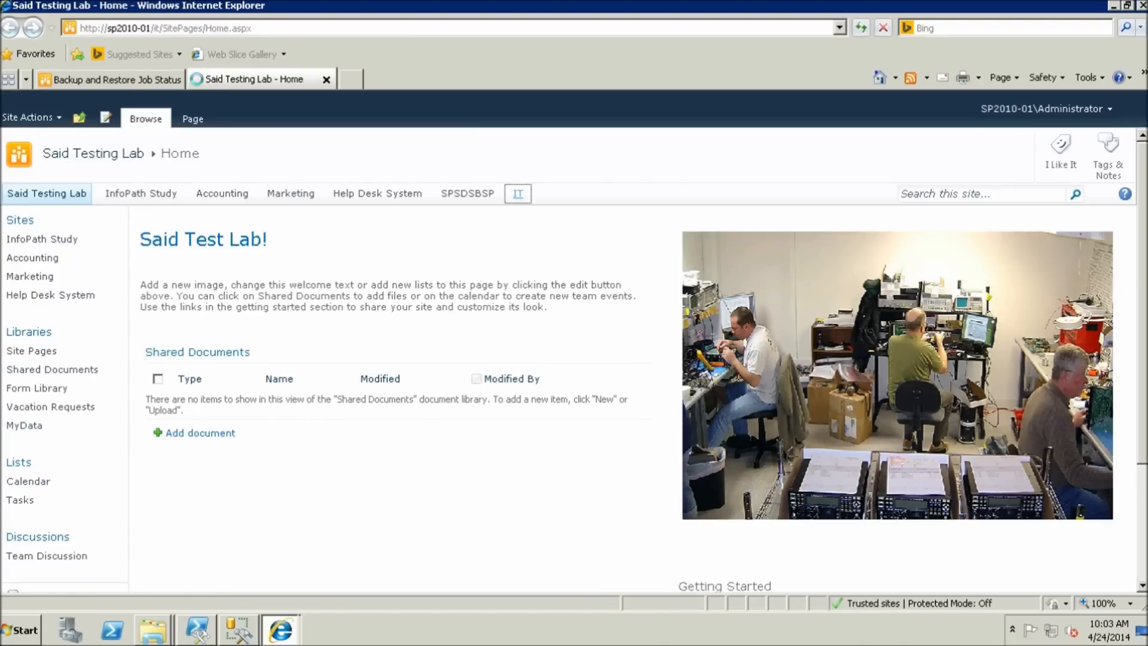
click(20, 297)
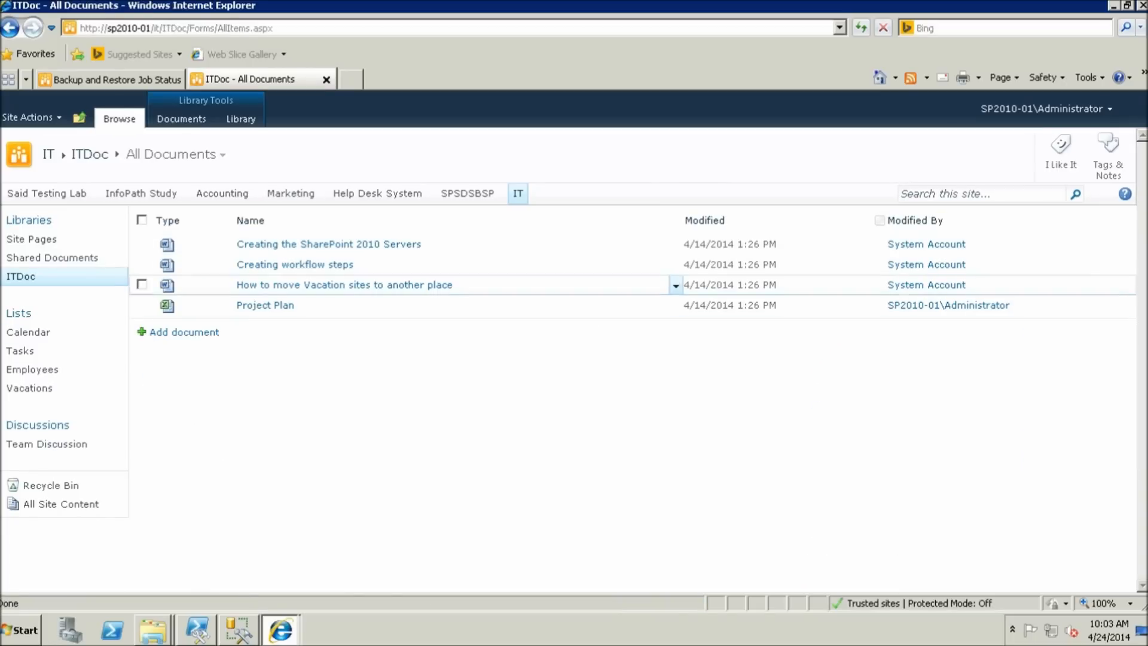
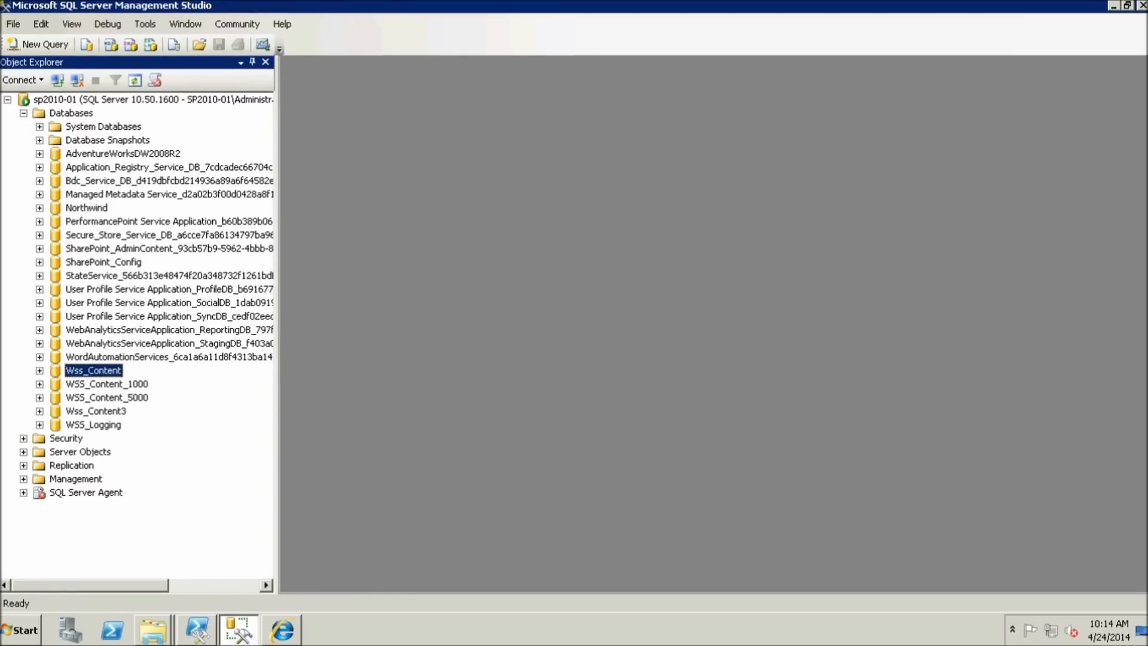
- Delete the Wss_Content database with its existing connections closed, and switch to Internet Explorer to reload the IT site's home page
right_click(113, 371)
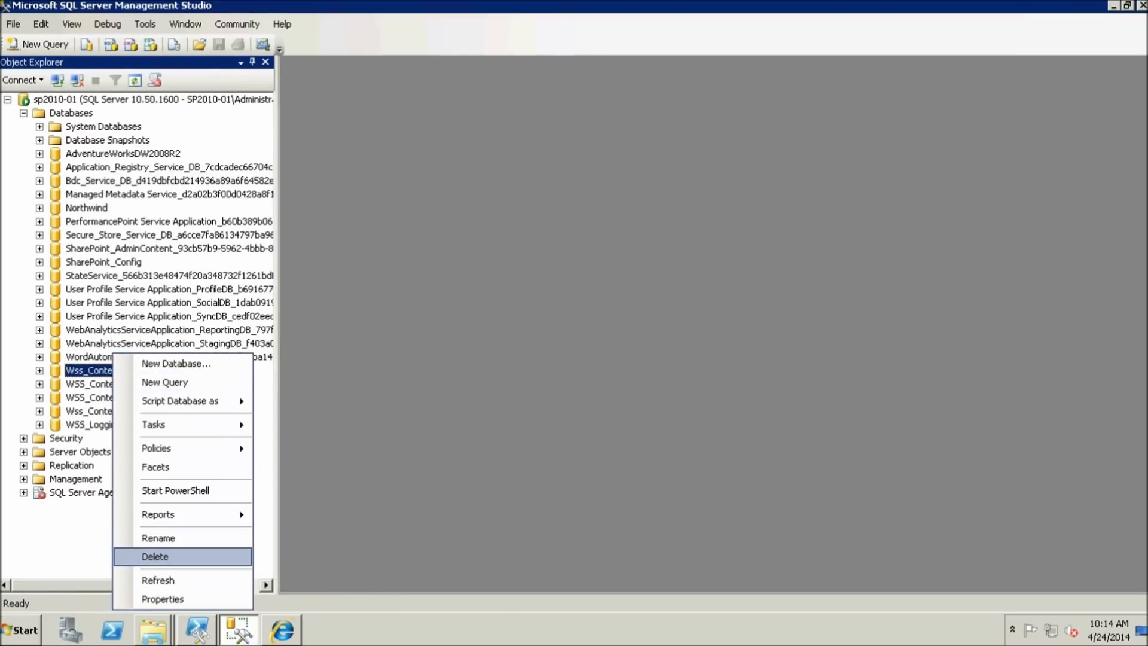
click(156, 556)
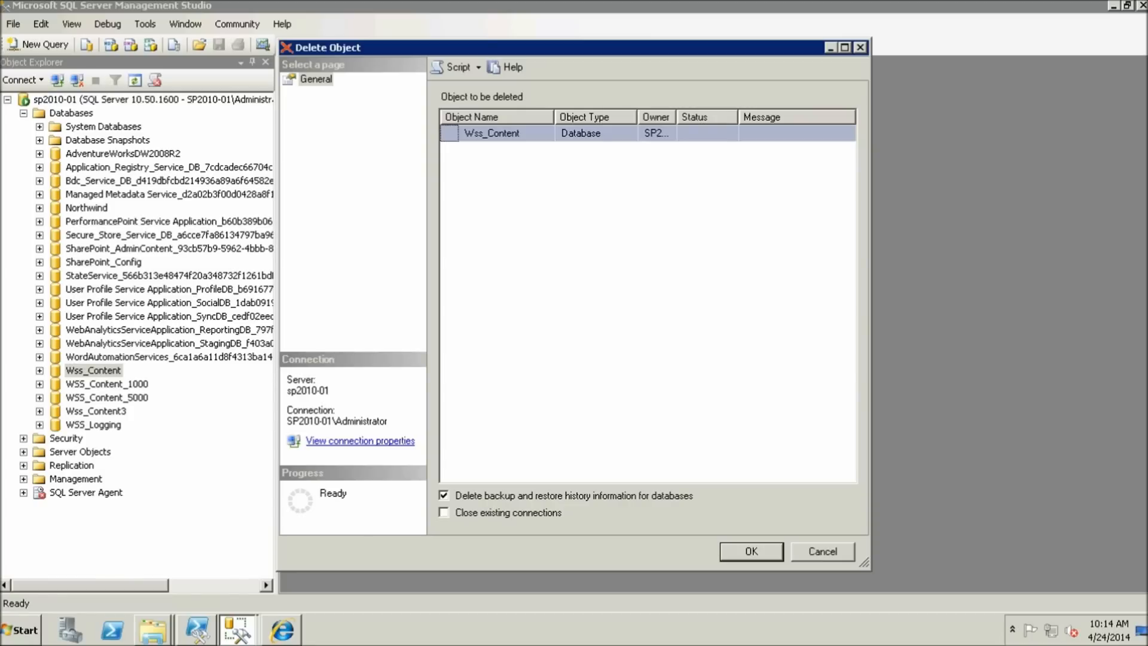
click(444, 513)
key(Return)
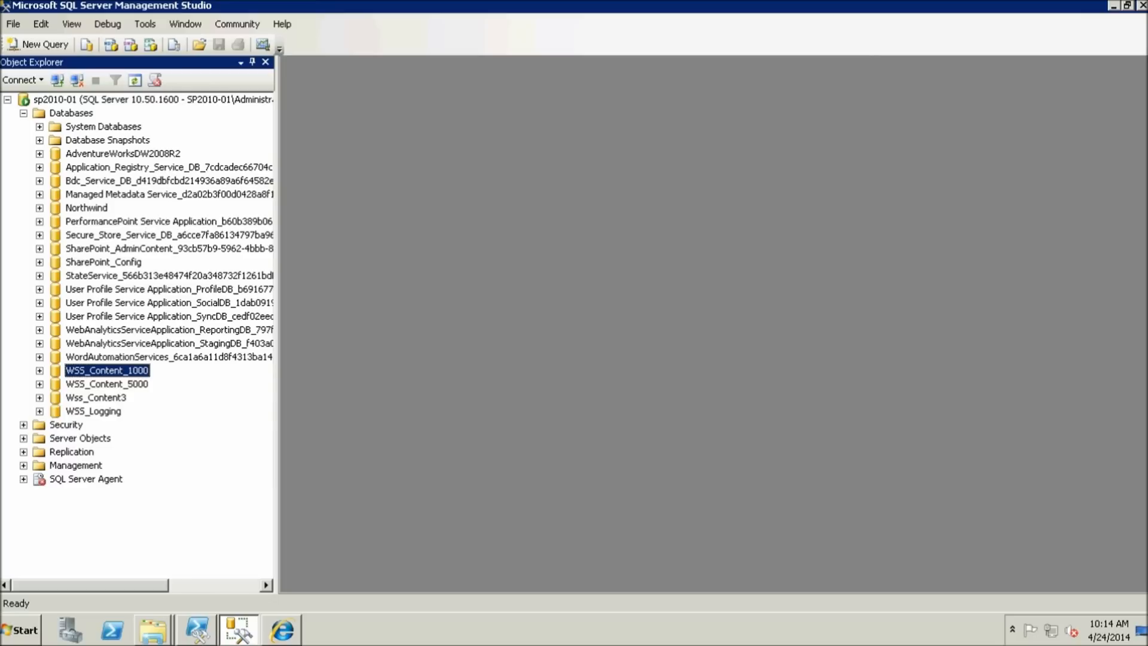
key(alt+Tab)
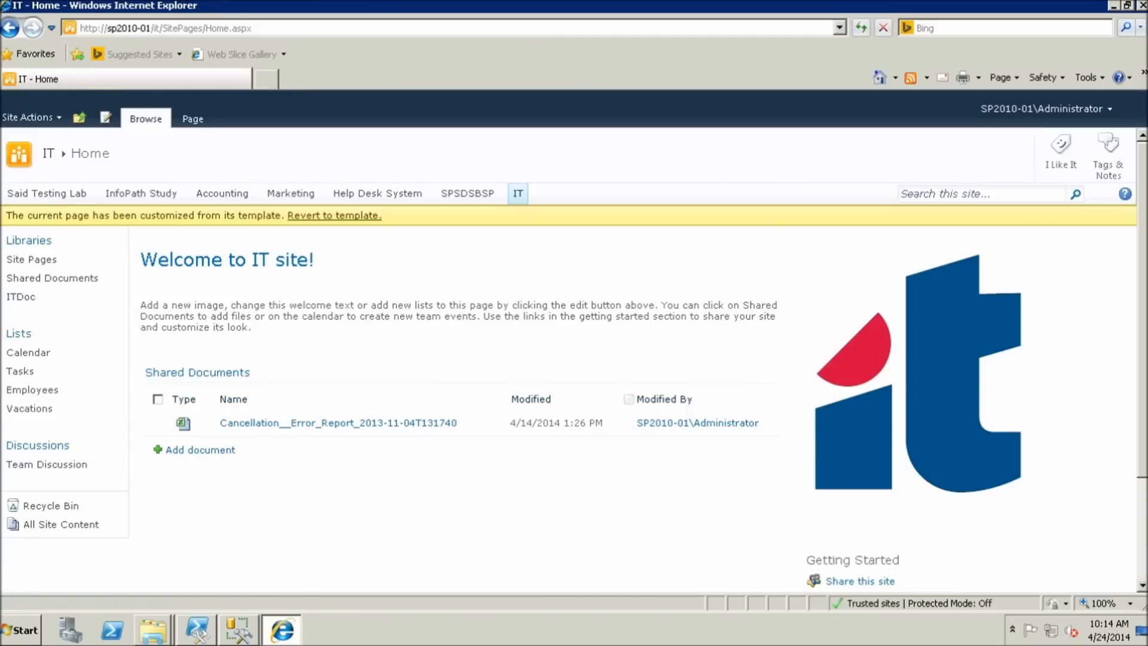
key(F5)
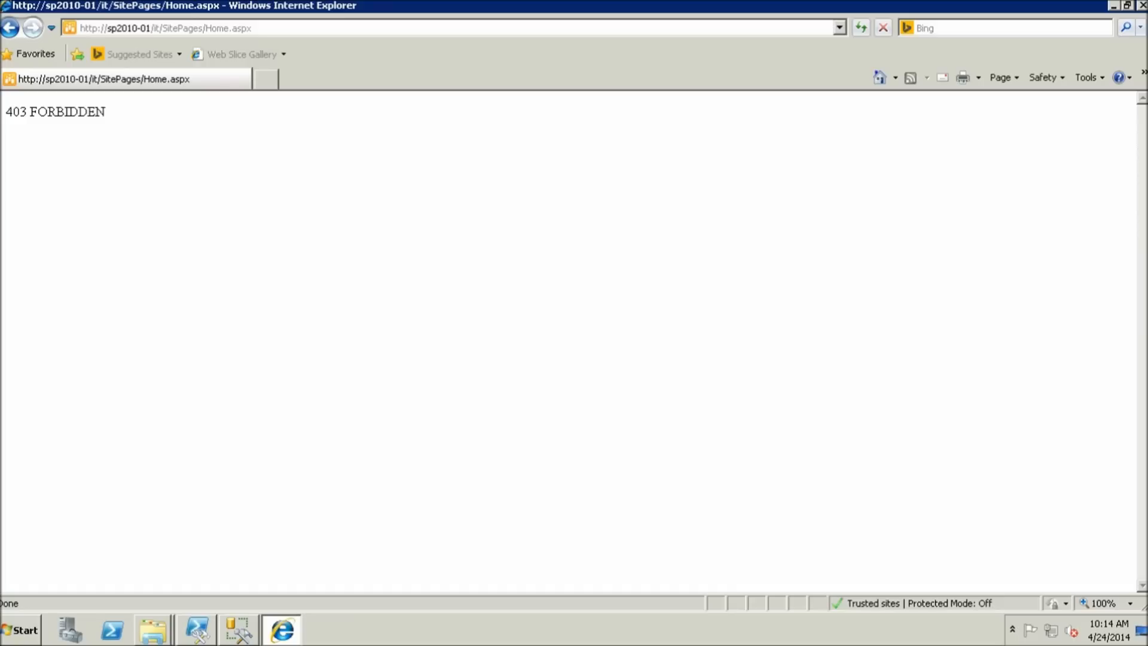
- Switch to SQL Server Management Studio and start a database restore that takes its backup sets from a device
mouse_move(238, 630)
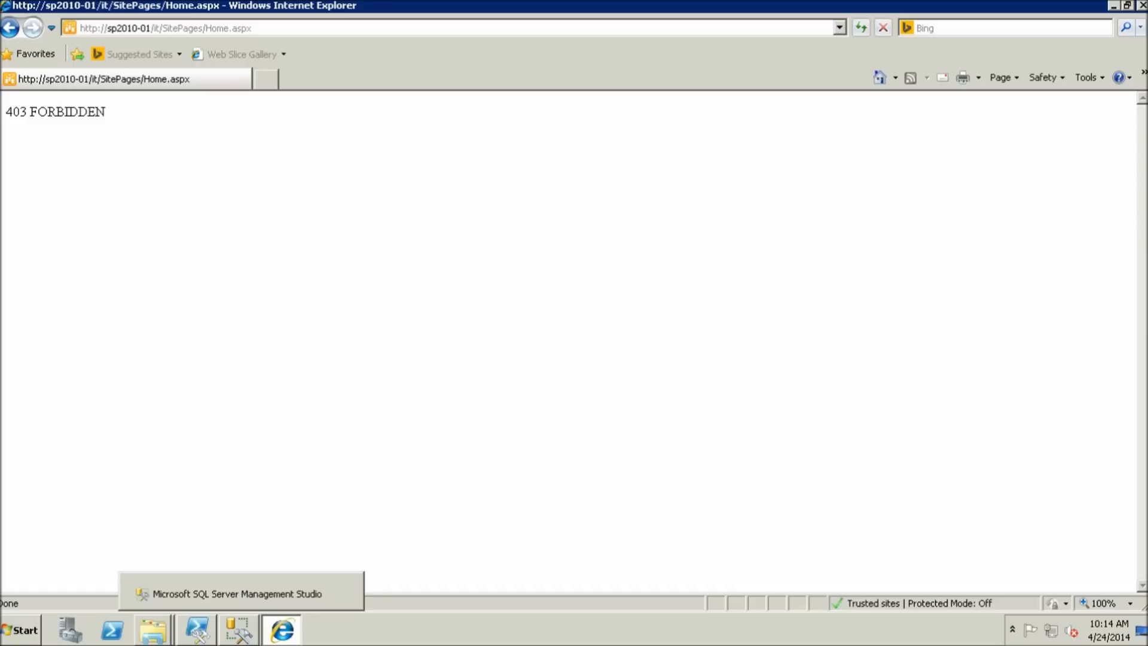
click(238, 629)
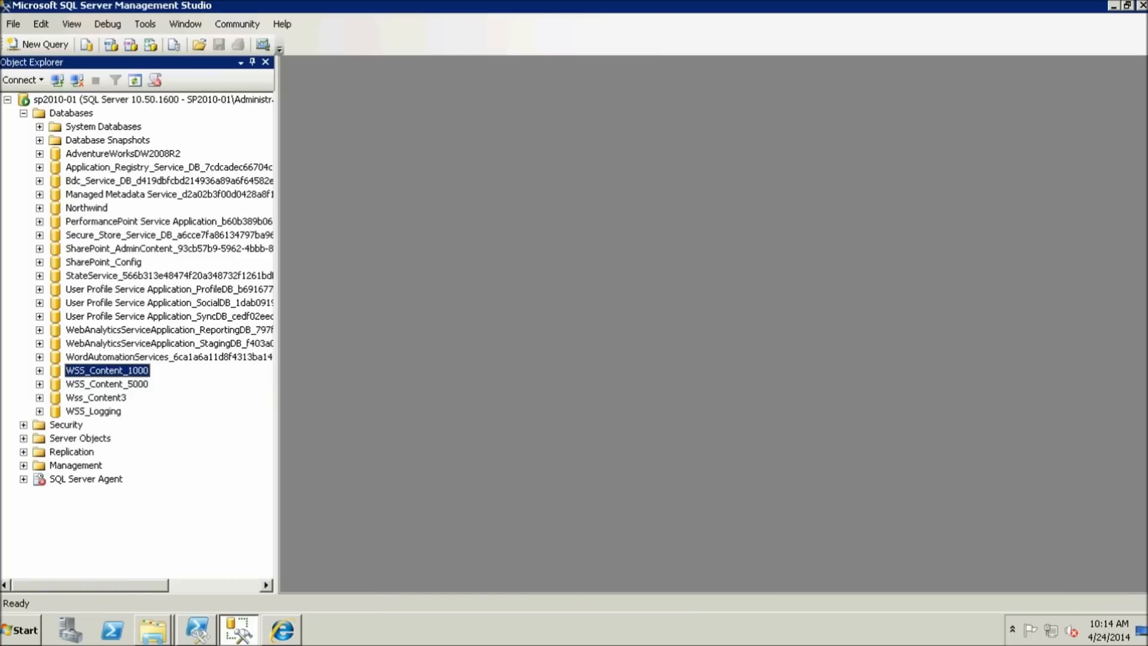
click(71, 113)
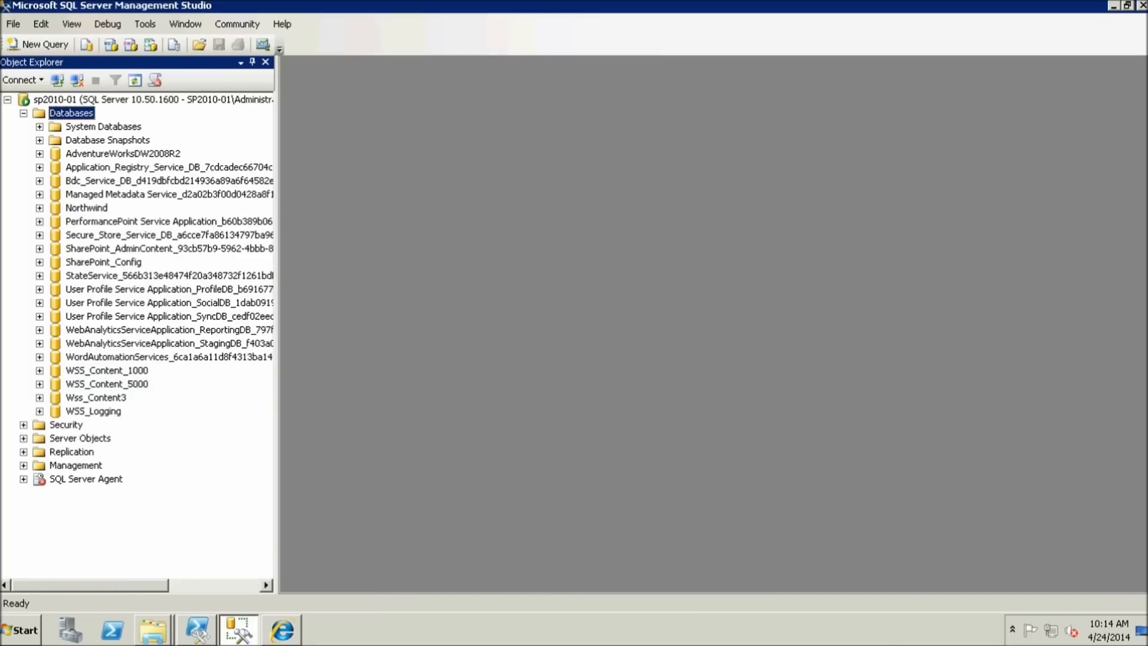
right_click(76, 112)
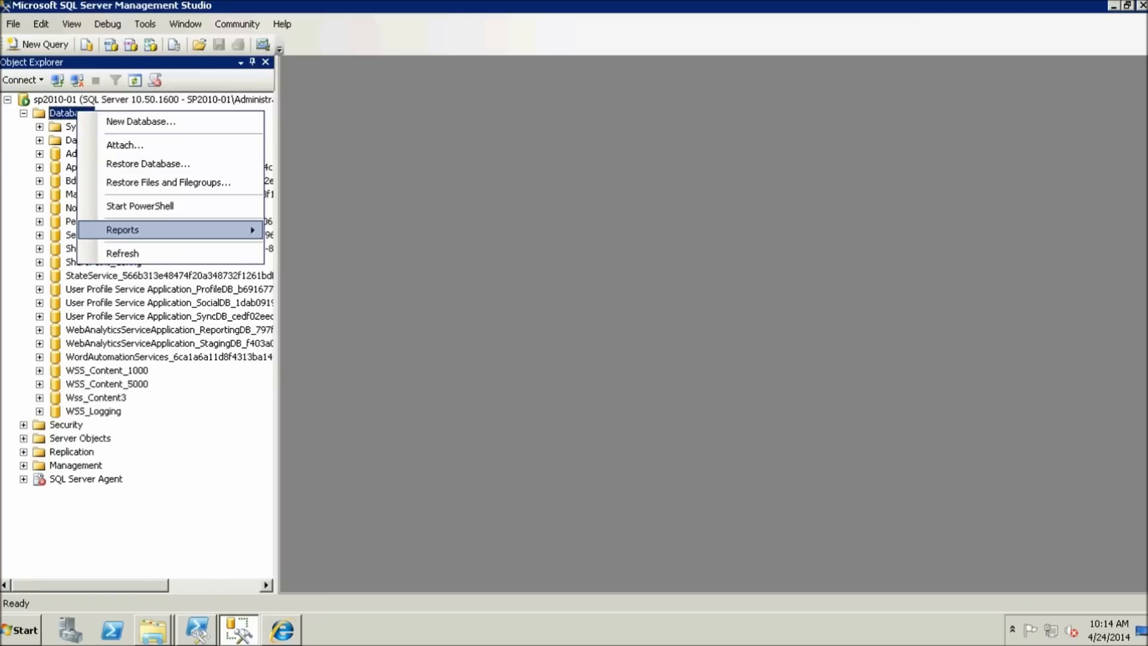
click(147, 164)
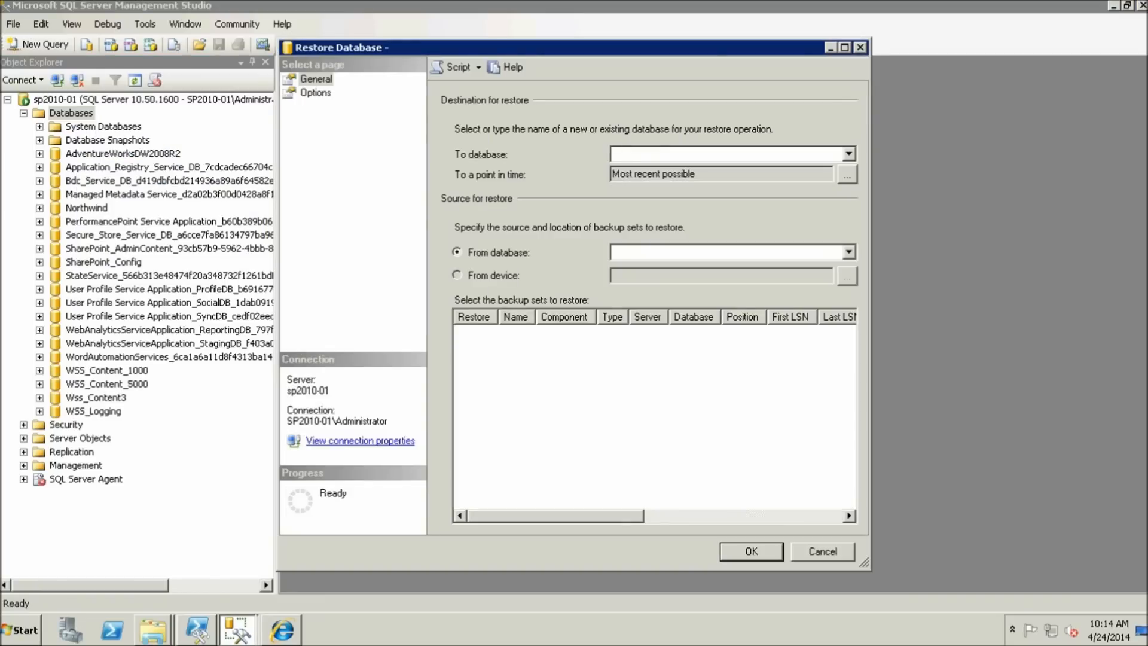
click(458, 275)
- Specify Wss_Conent.bak in C:\backup\database as the backup file to restore from
click(846, 275)
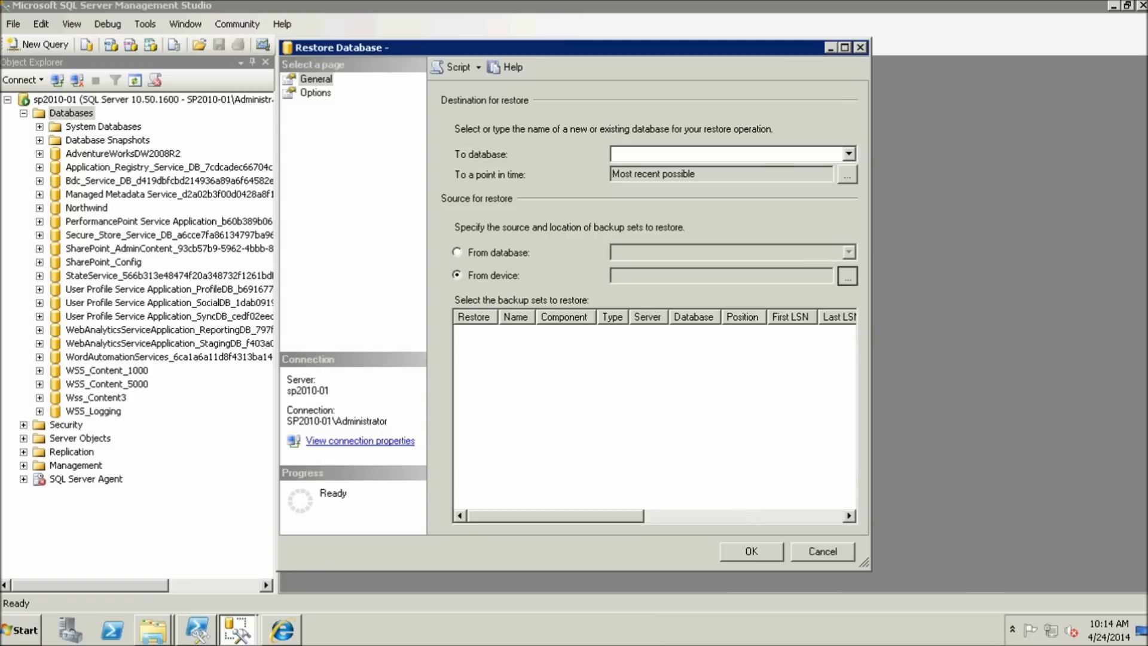
key(Tab)
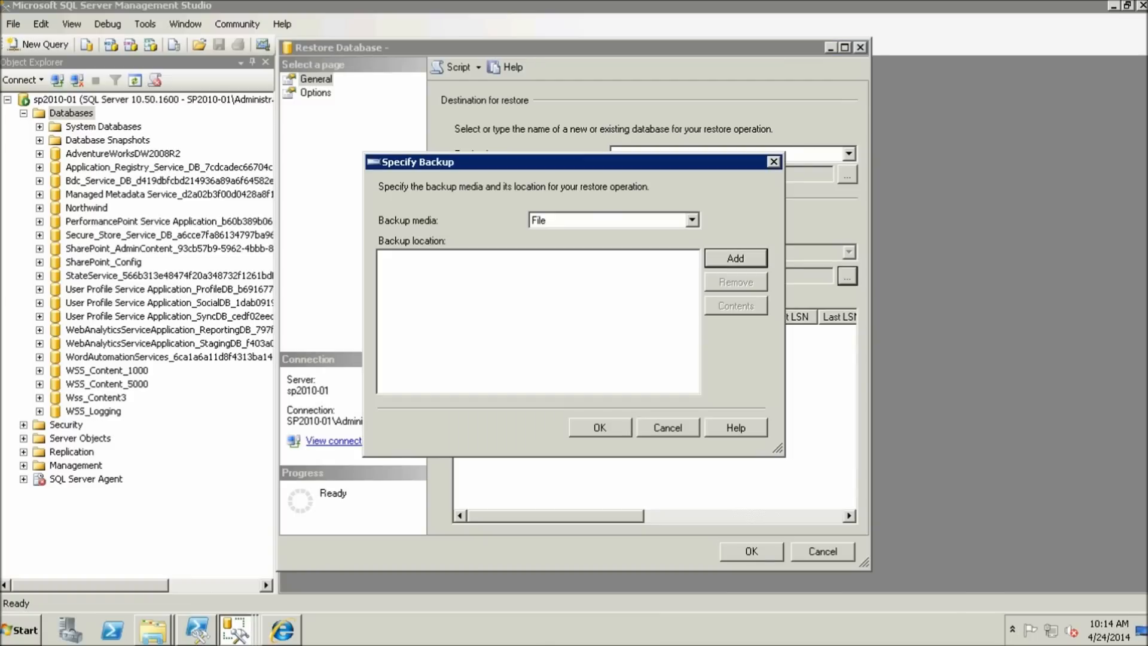
key(Return)
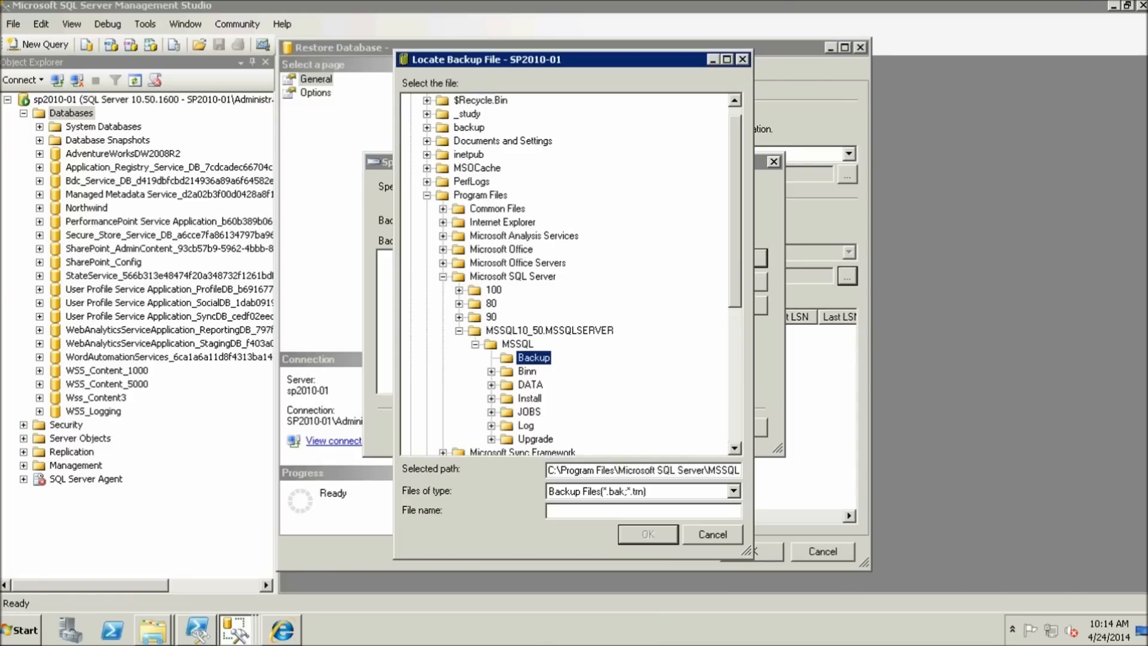
click(427, 127)
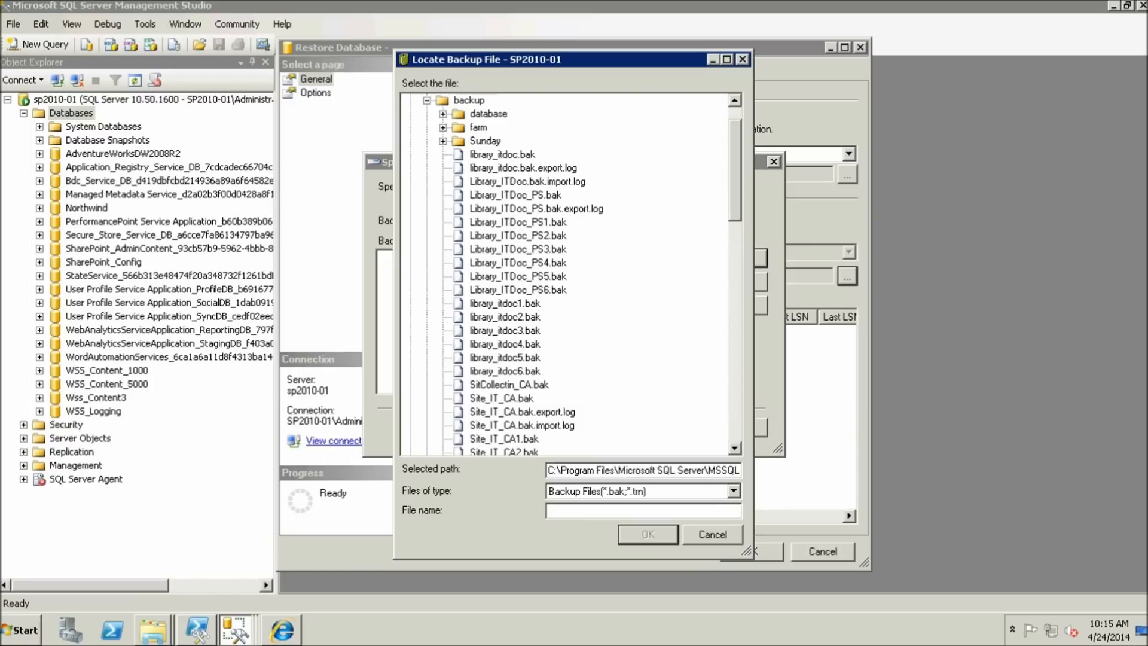
click(443, 114)
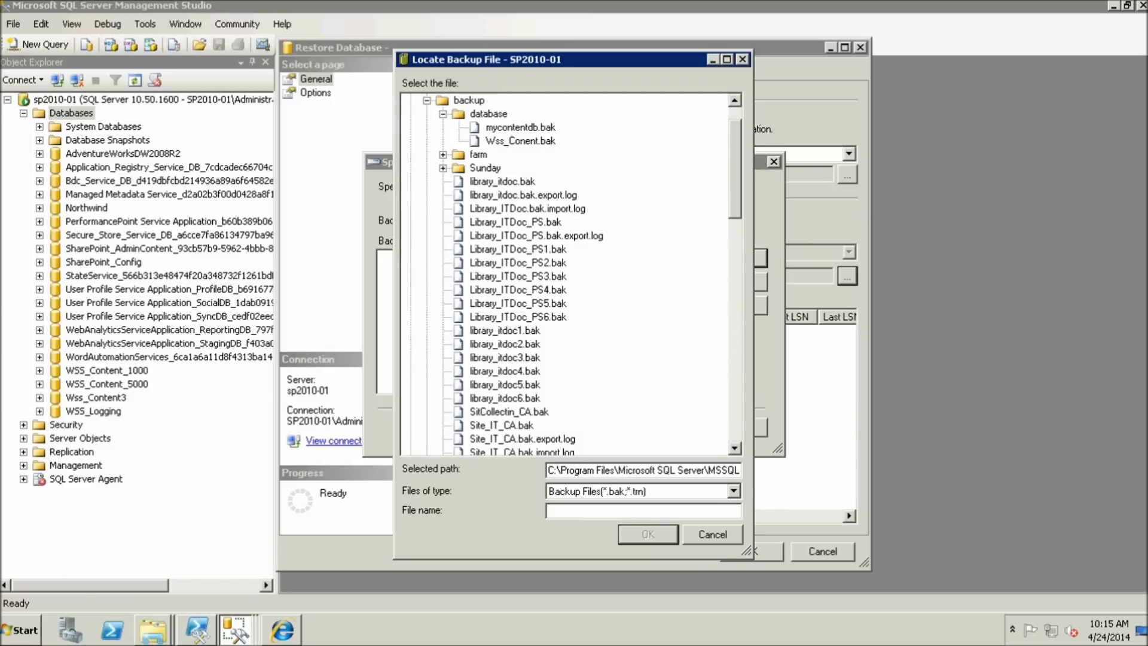
click(520, 141)
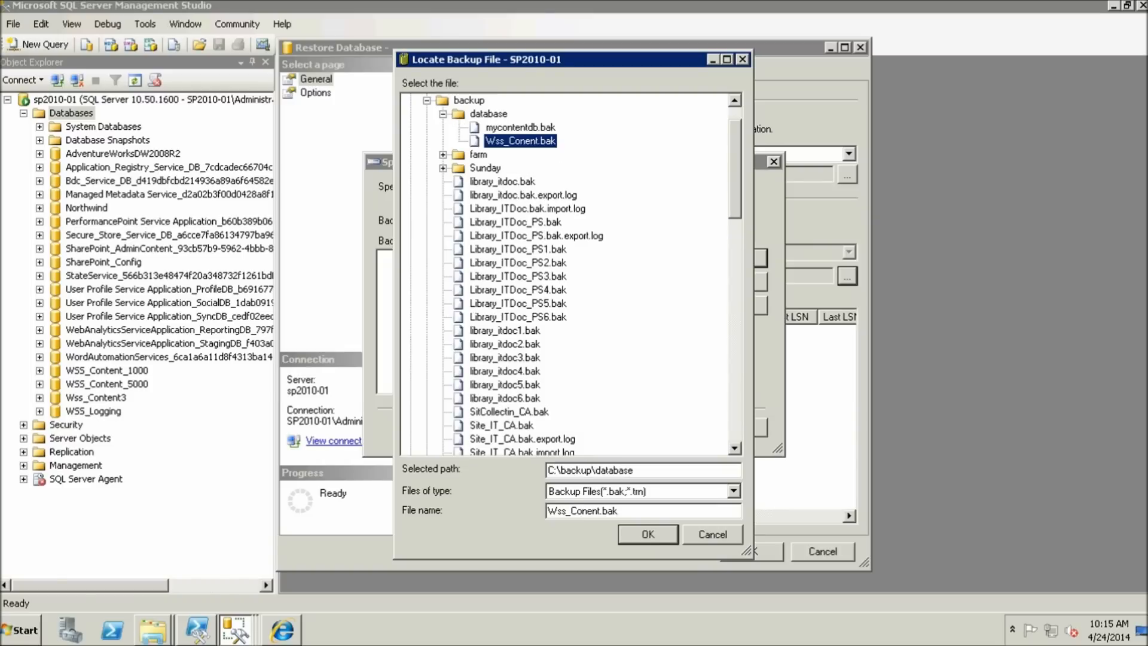
key(Return)
key(Return)
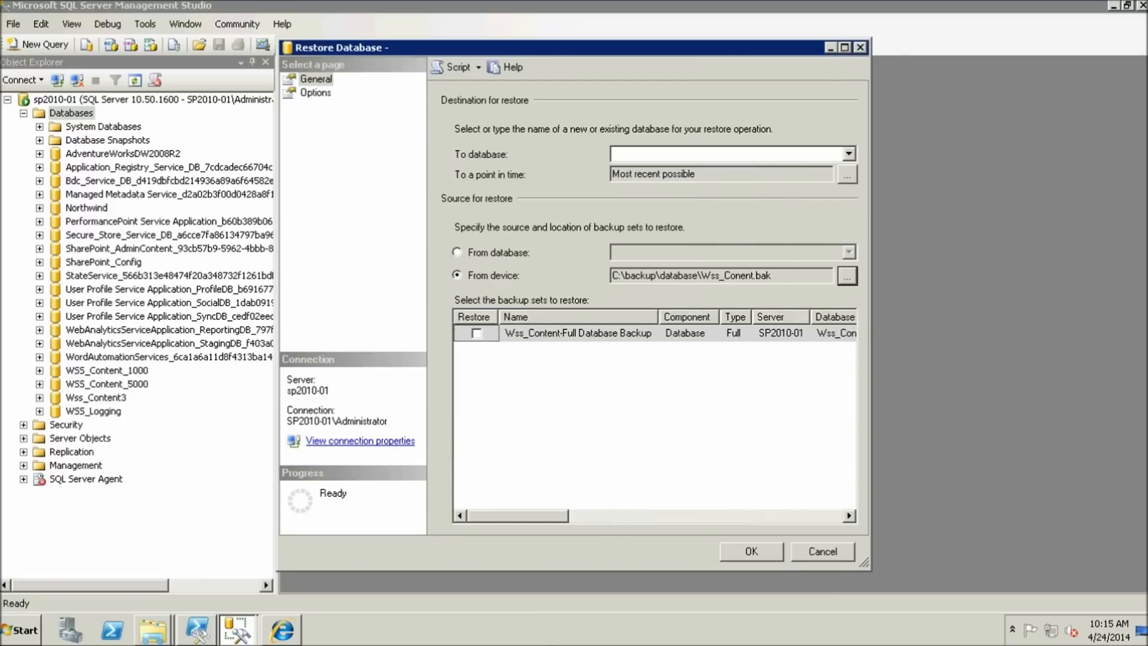
- Select the Wss_Content-Full Database Backup set and restore it to the database Wss_content
click(476, 334)
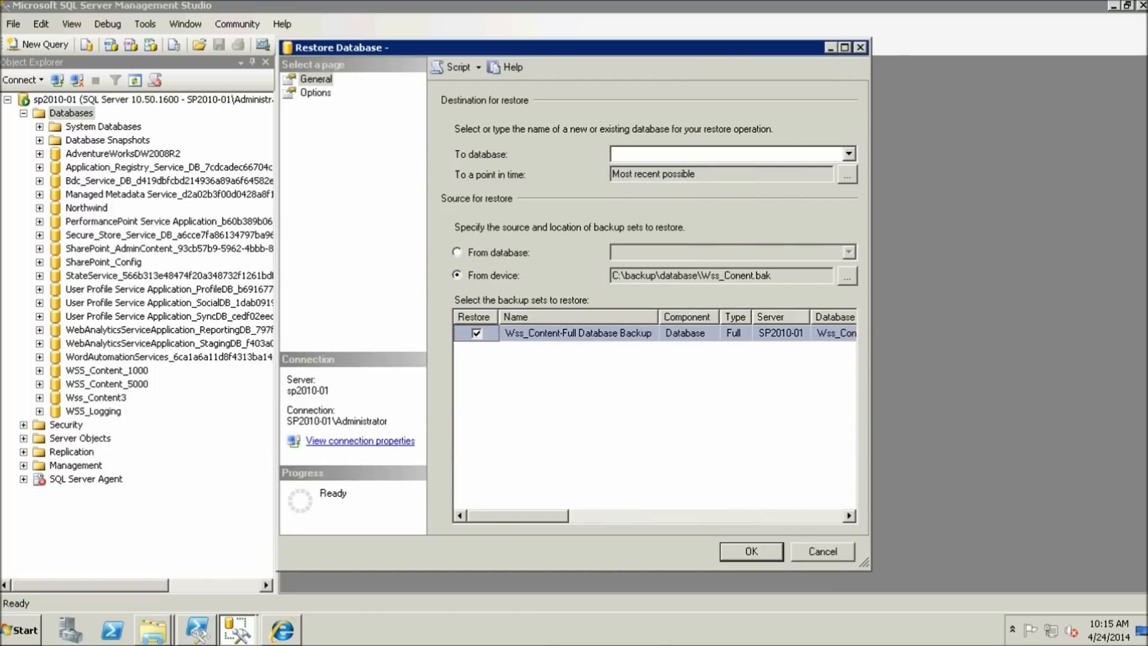
click(705, 154)
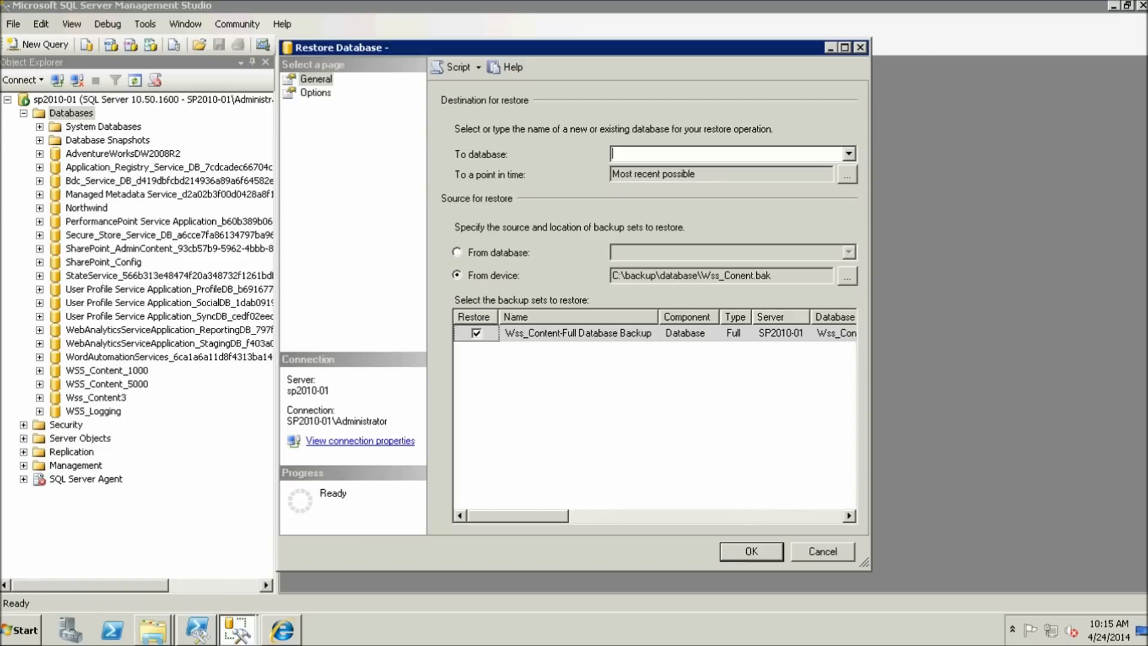
text(w)
key(BackSpace)
text(Wss_content)
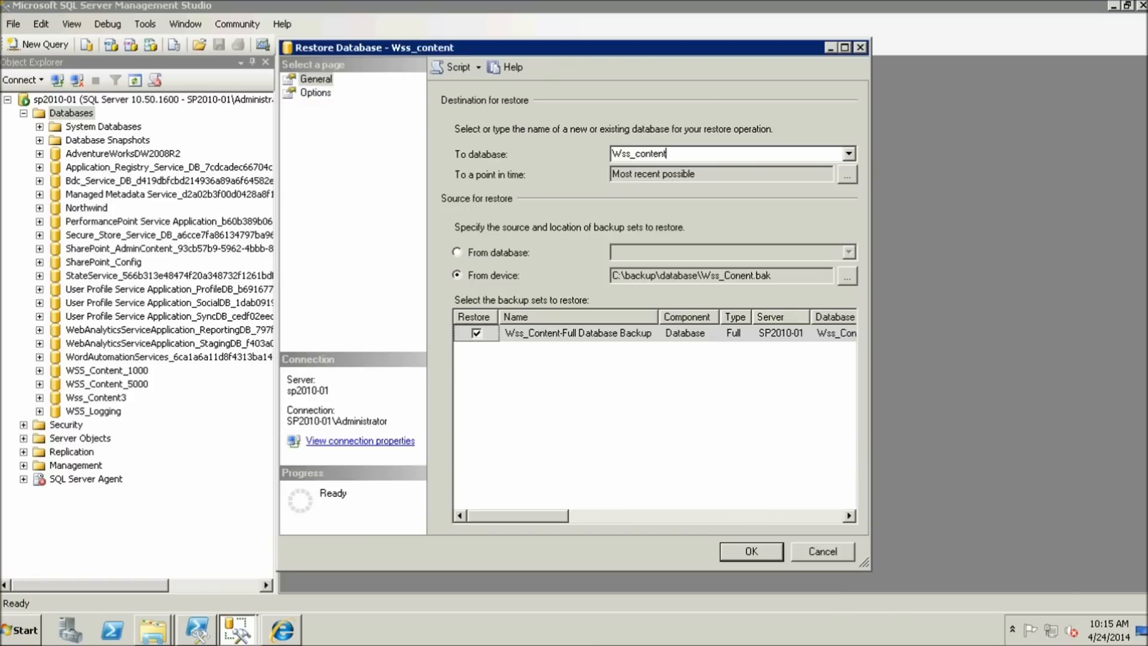
key(Return)
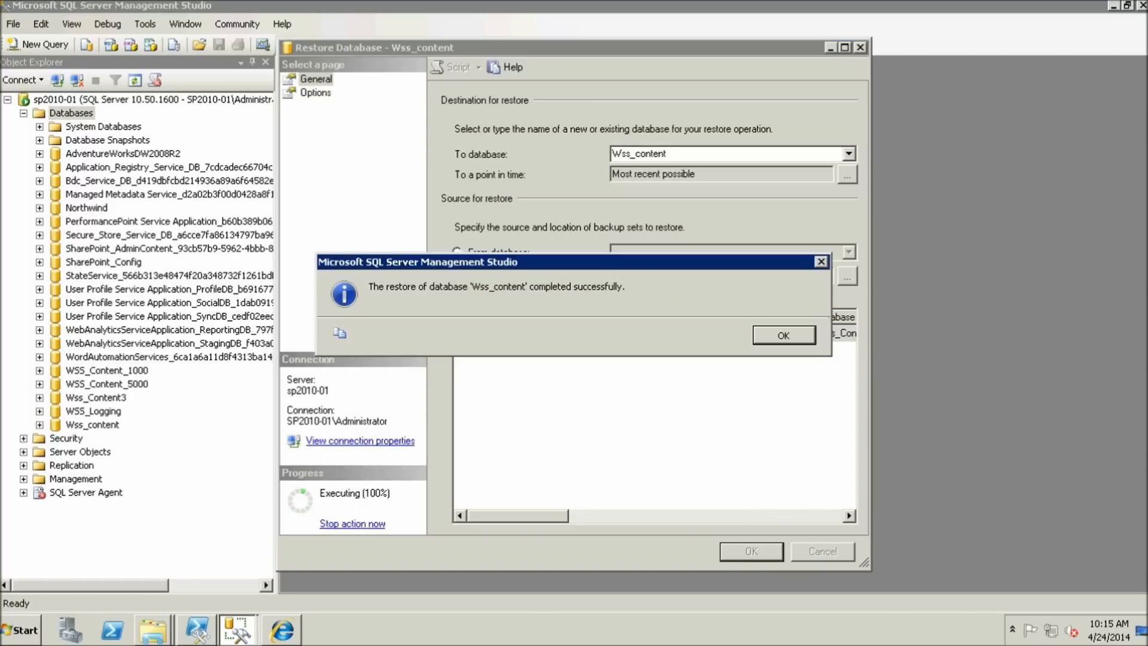
key(Return)
- Switch to Internet Explorer, reload the IT site's home page and open the top-level site's home page to check the restored content
key(alt+Tab)
key(F5)
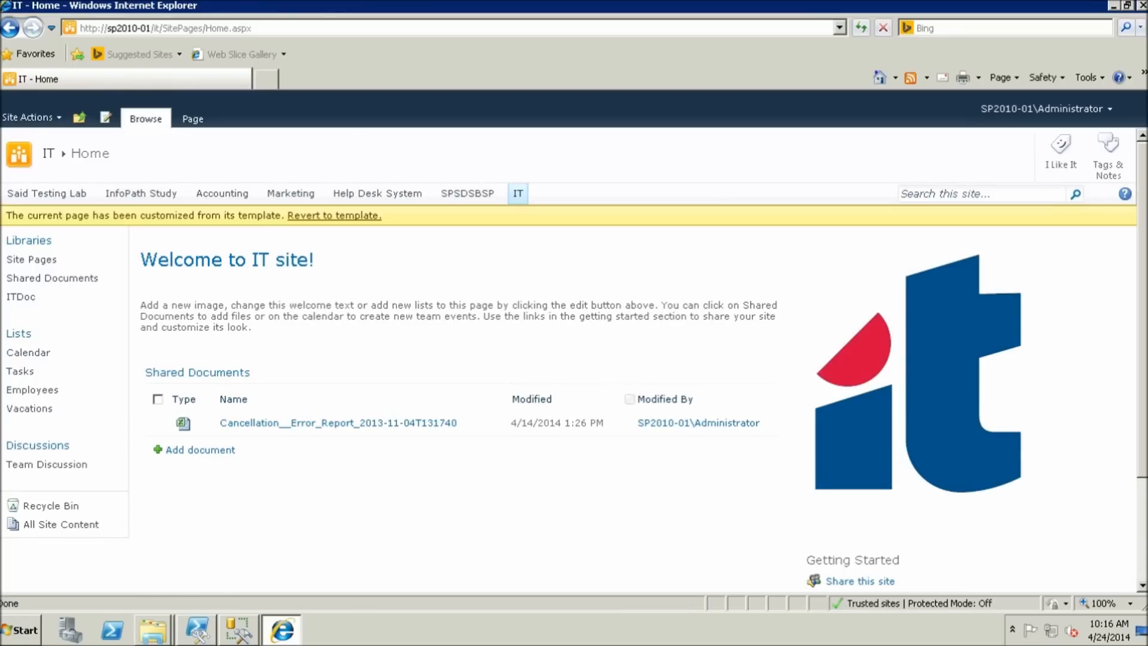
click(47, 193)
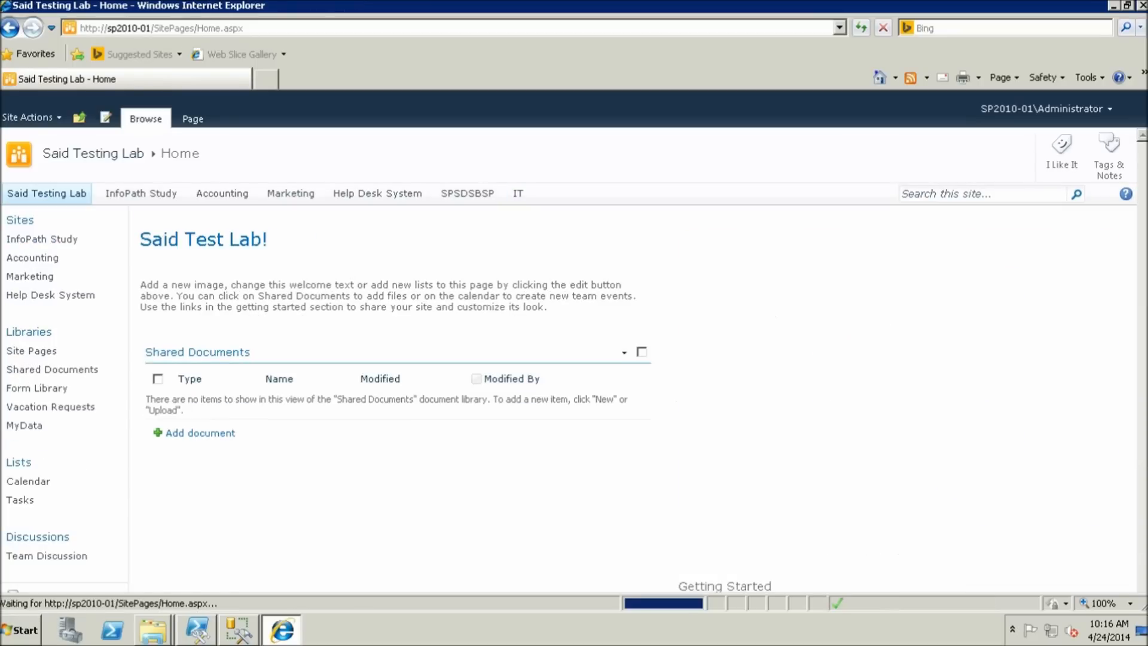
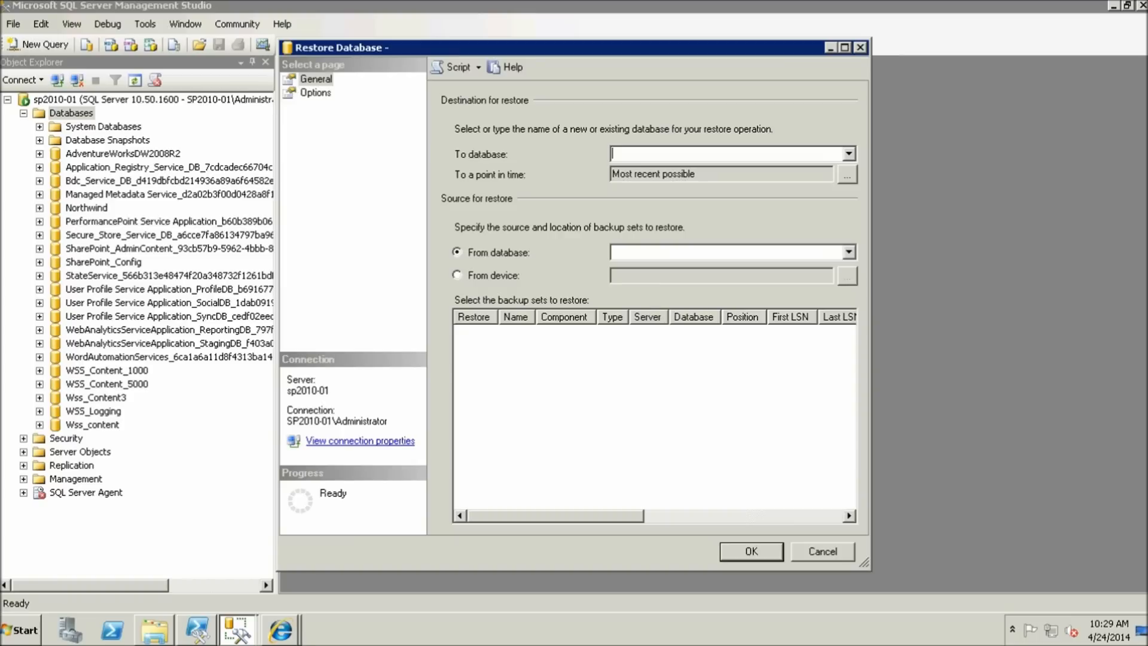
- Set the restore destination to a new database named Wss_Content_Temp and choose a device as the backup source
text(Wss_Content)
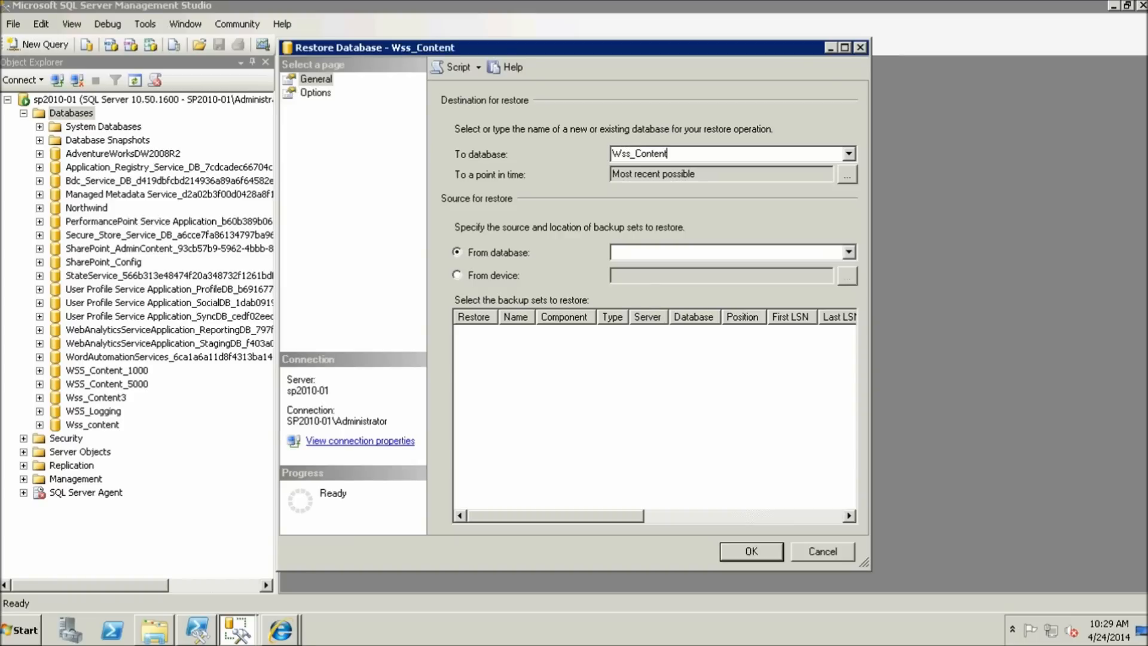
text(_Temp)
click(458, 275)
click(846, 275)
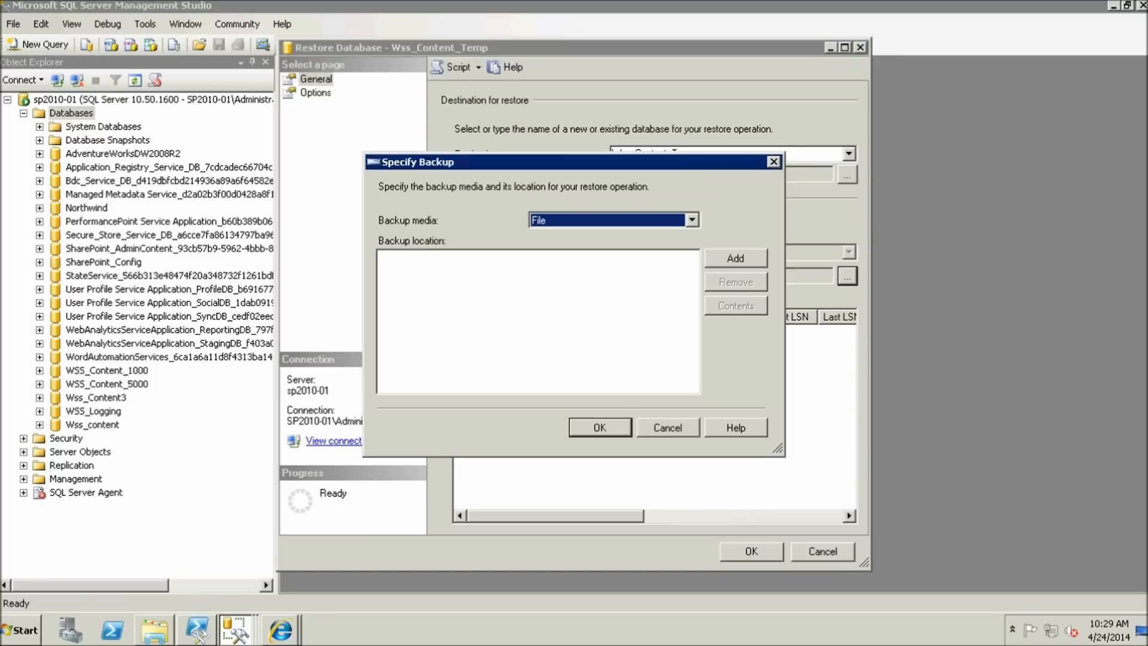
- Specify mycontentdb.bak in C:\backup\database as the backup file for the restore
click(736, 259)
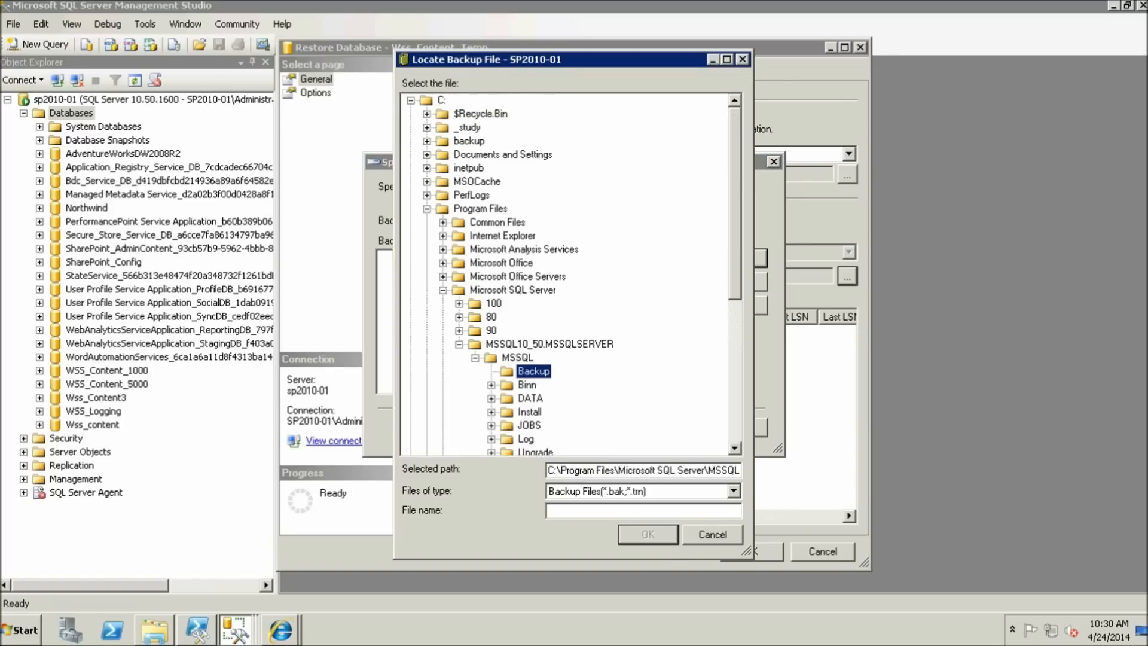
click(427, 141)
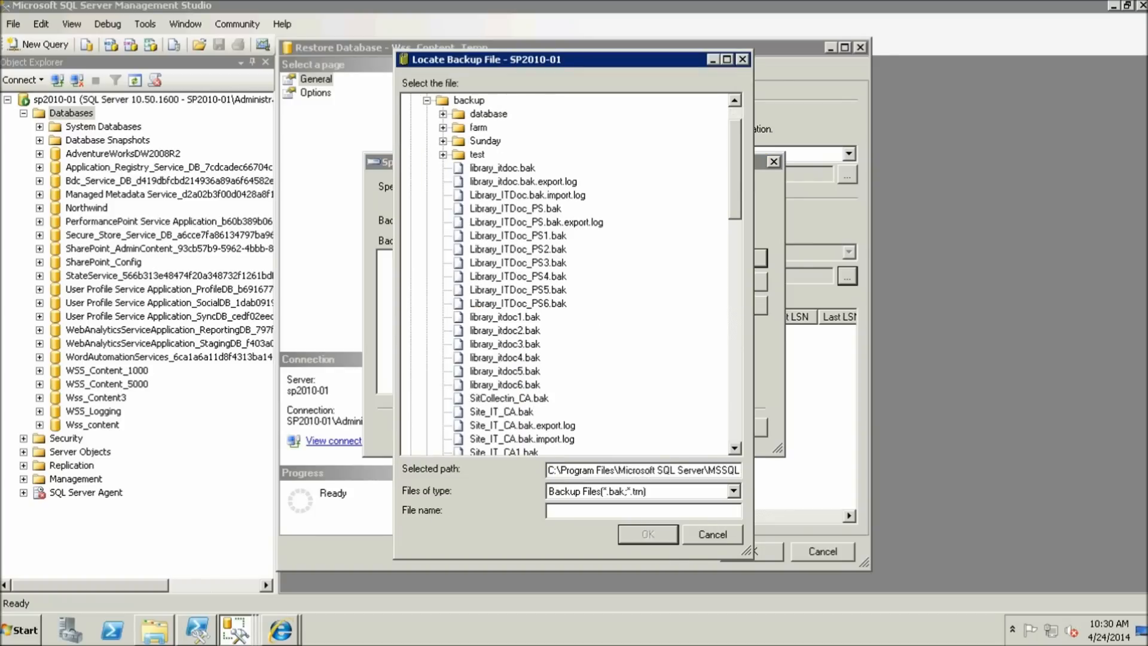
click(443, 113)
click(504, 127)
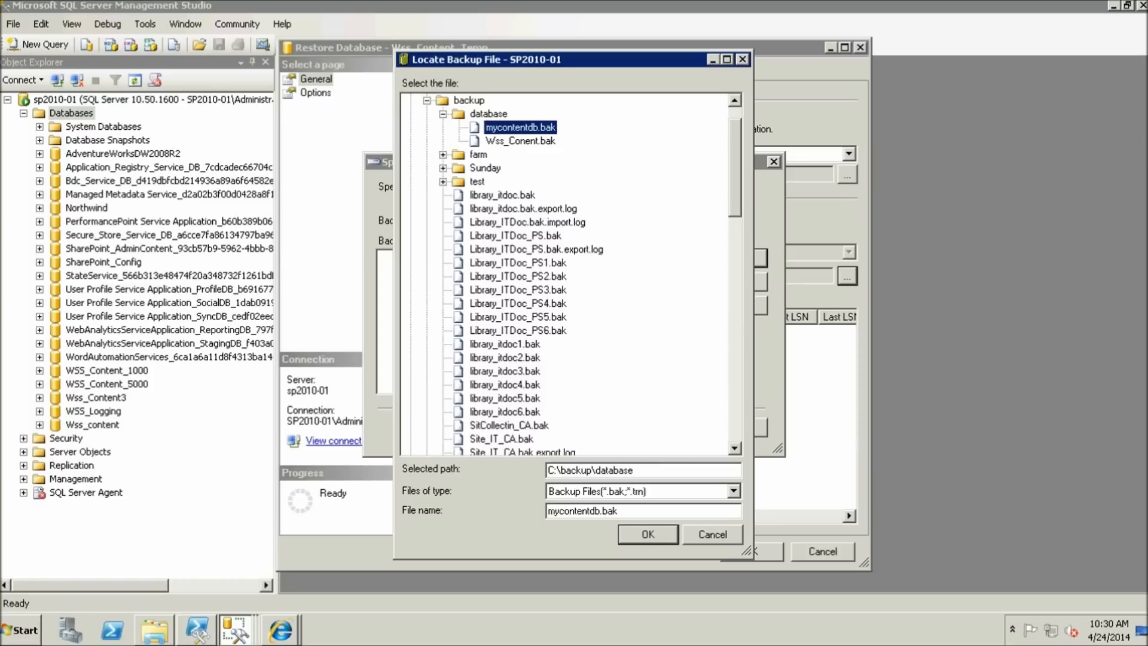
key(Return)
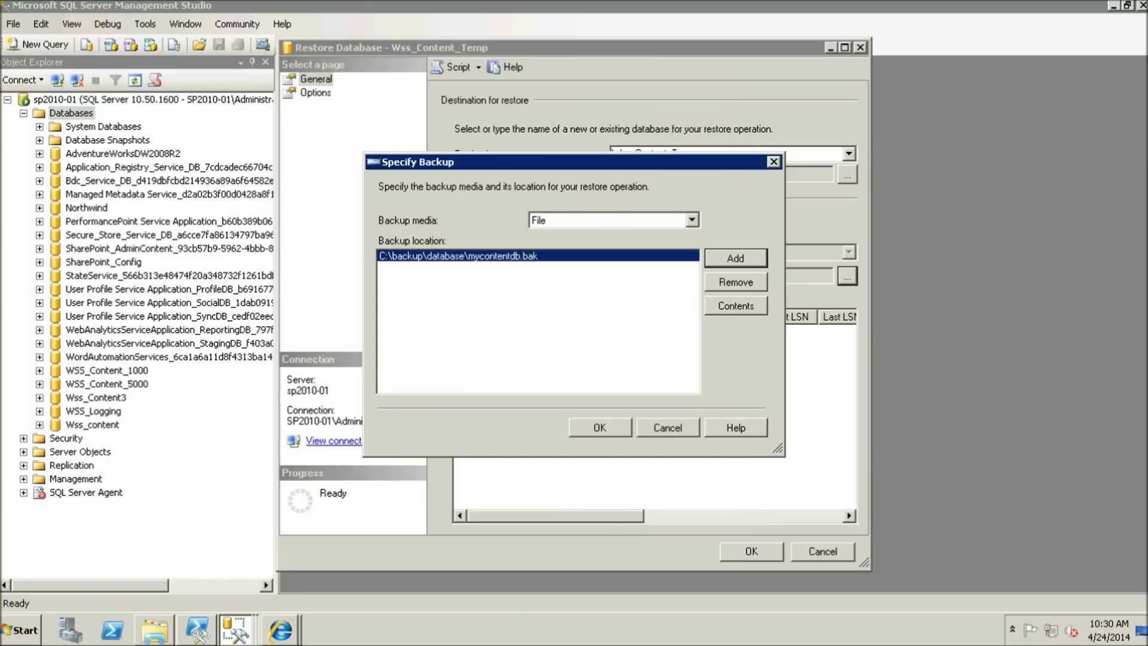
key(Return)
- Select the Wss_Content-Full Database Backup set and restore it to Wss_Content_Temp
click(476, 333)
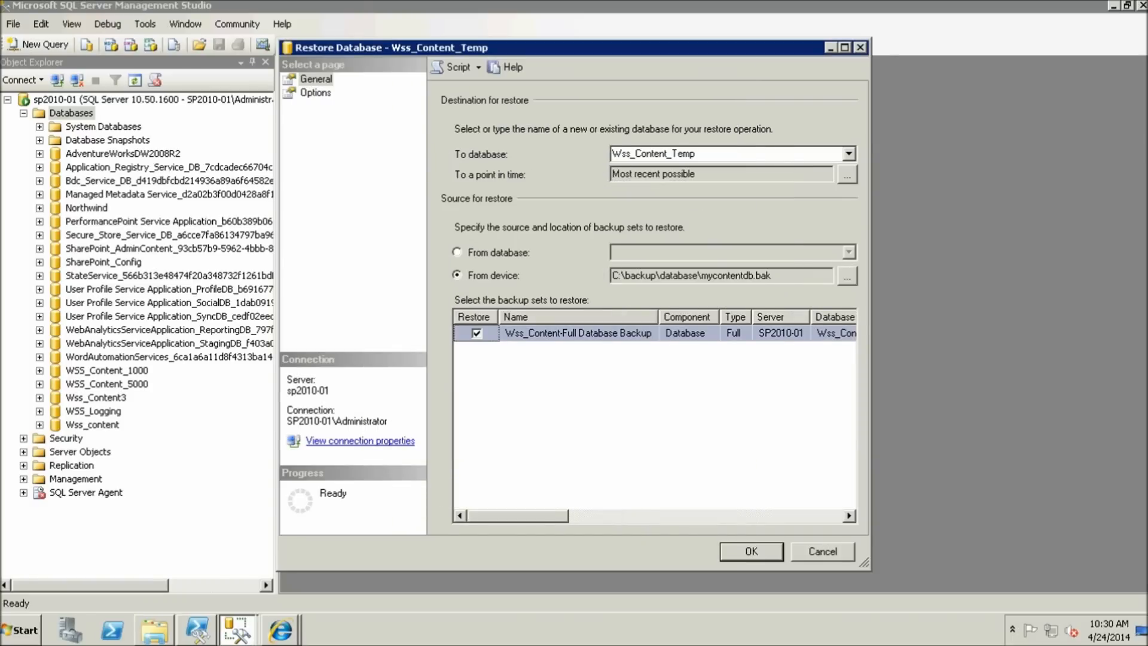
key(Return)
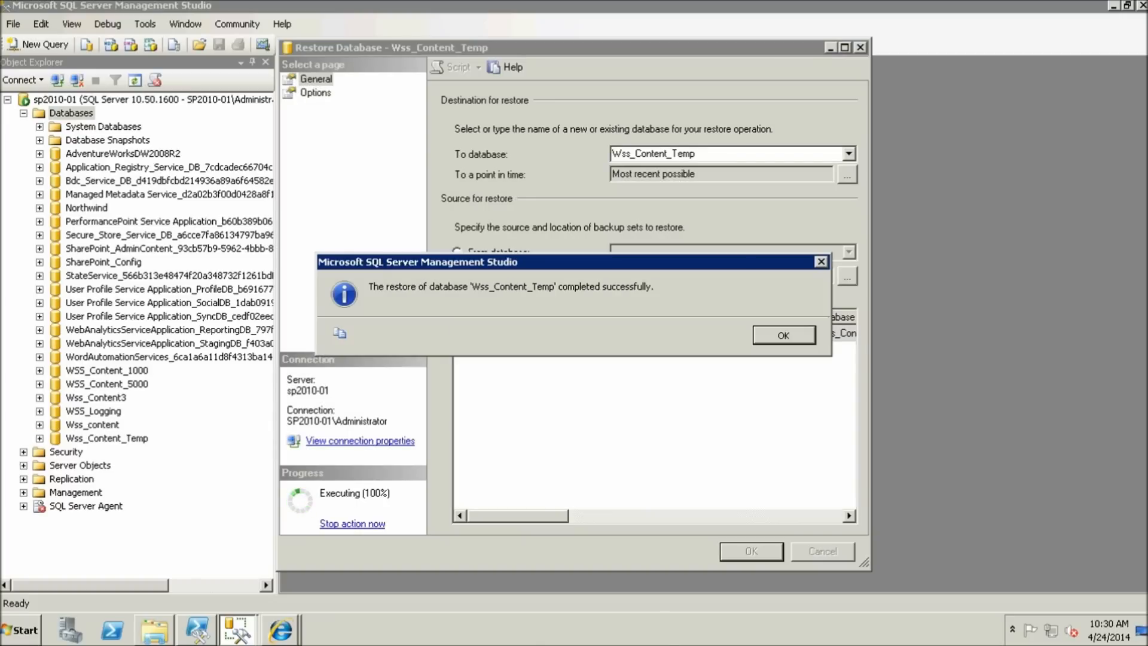
key(Return)
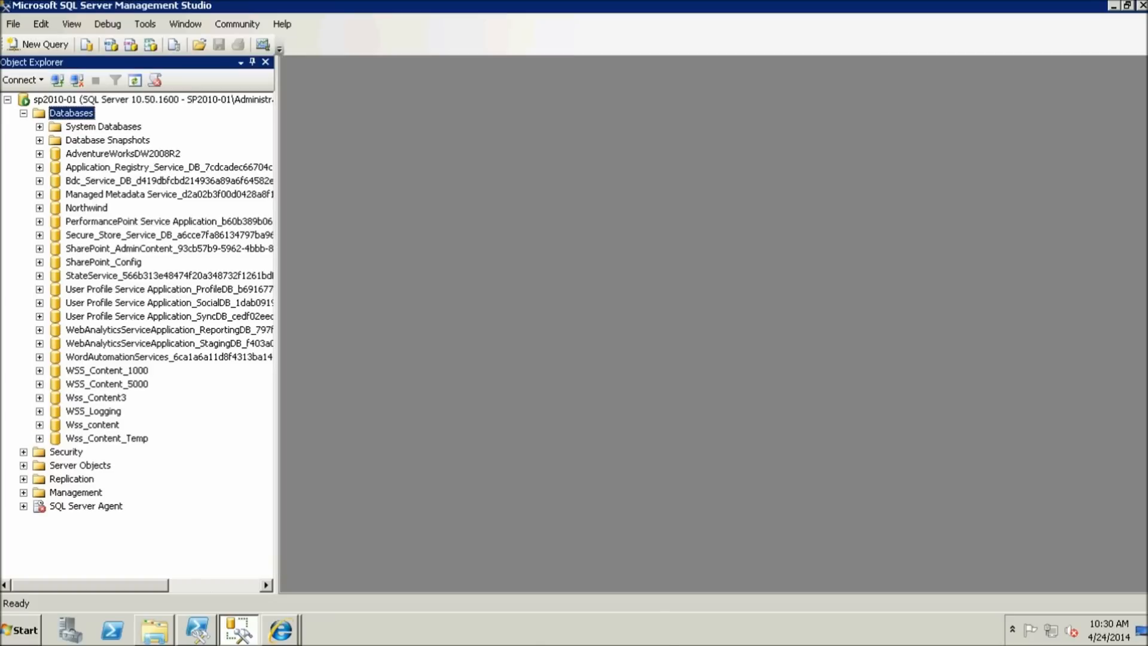
- Refresh the server's list of databases and copy the name of the Wss_Content_Temp database
right_click(83, 113)
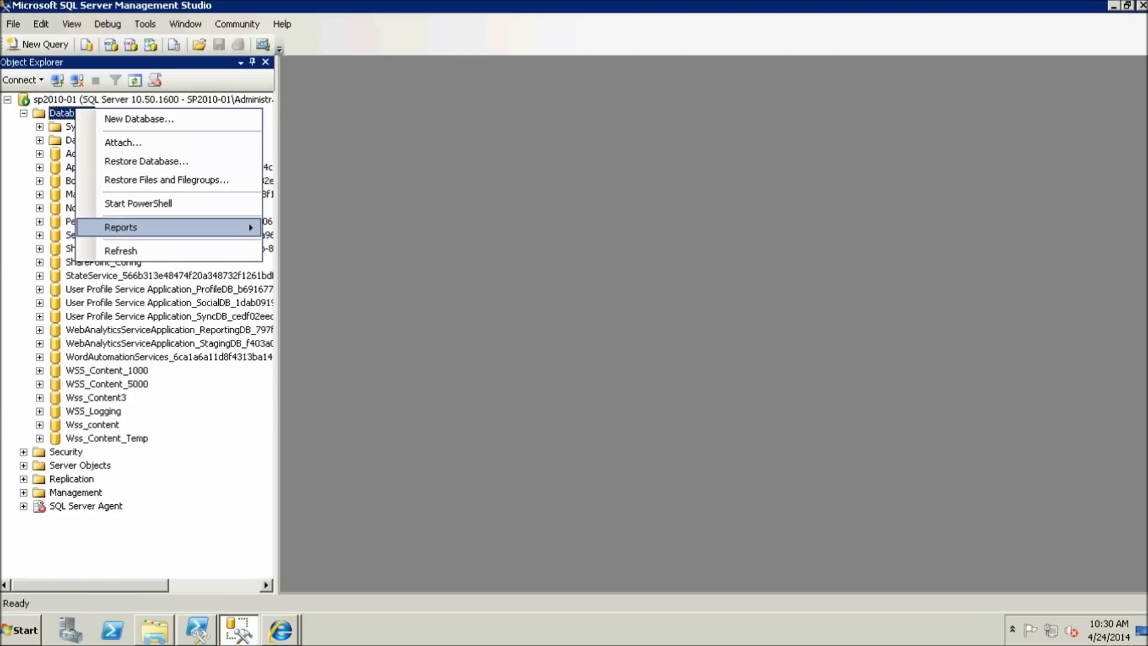
click(120, 251)
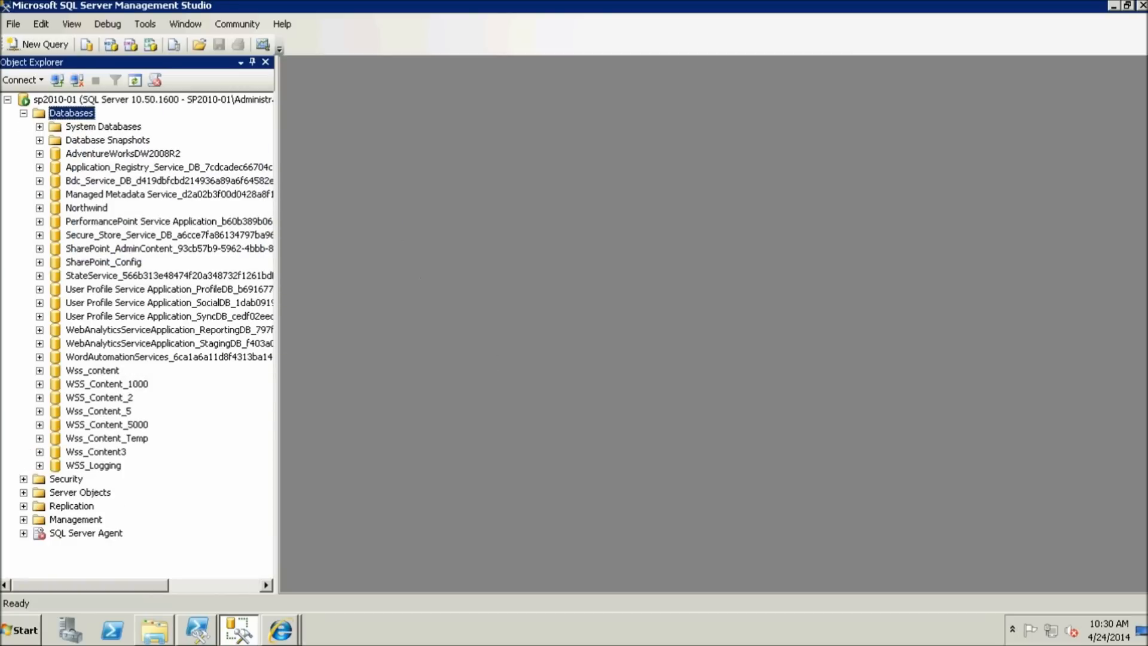
click(107, 438)
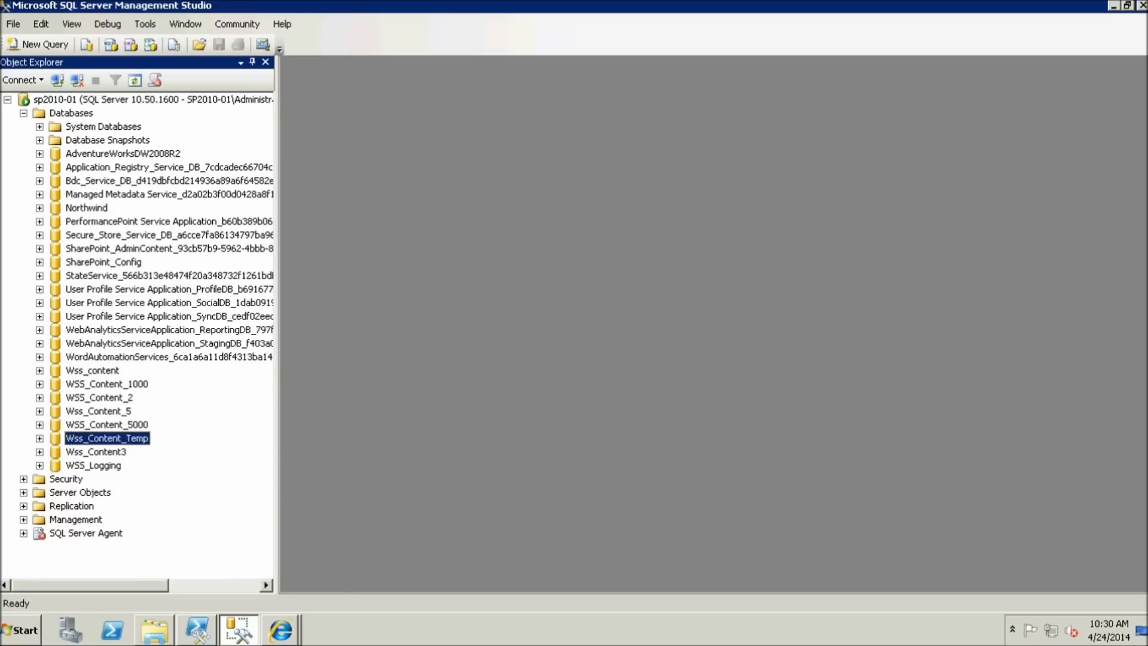
mouse_move(155, 630)
key(F2)
key(ctrl+c)
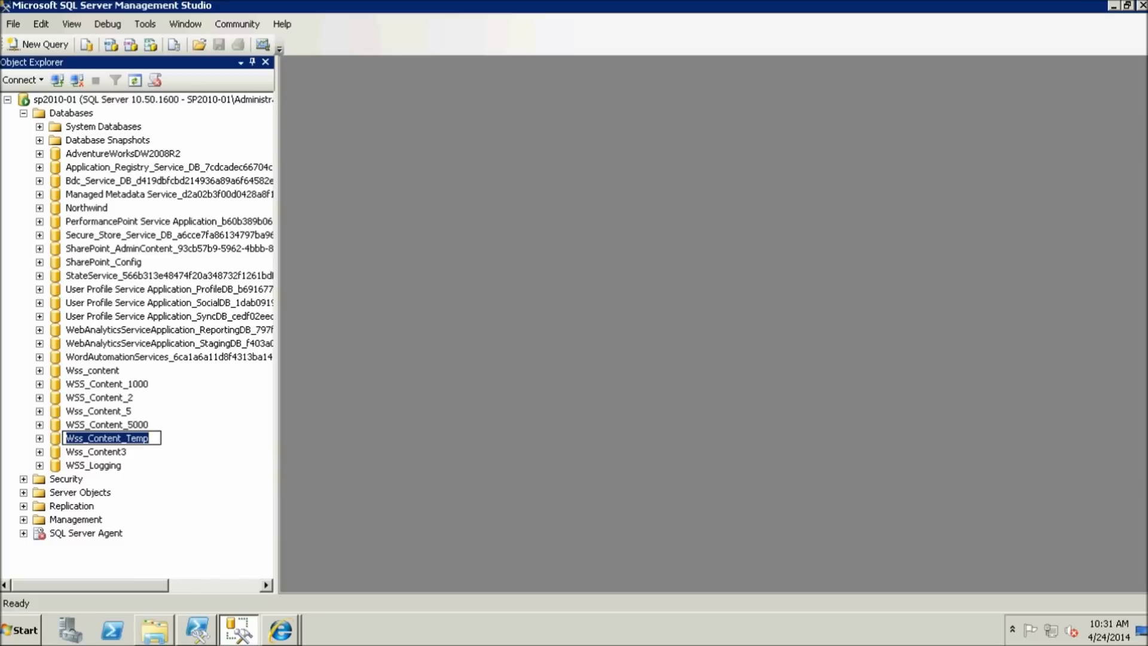
- Switch to Central Administration in Internet Explorer and open the Unattached Content Database Data Recovery page
click(280, 630)
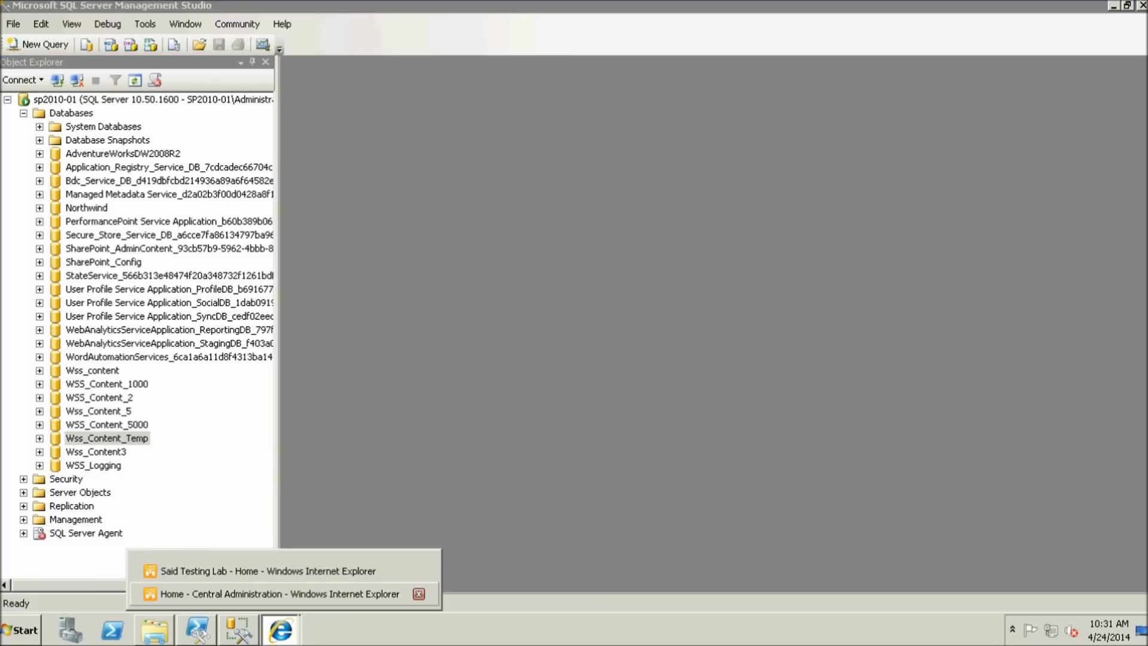
click(279, 593)
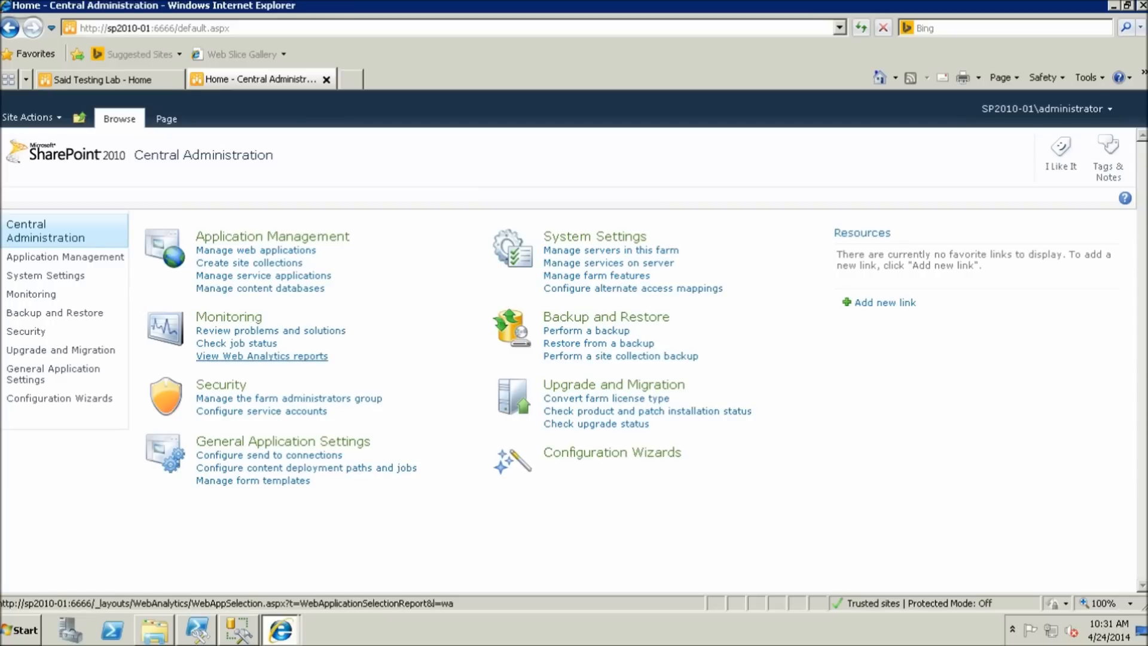
click(51, 313)
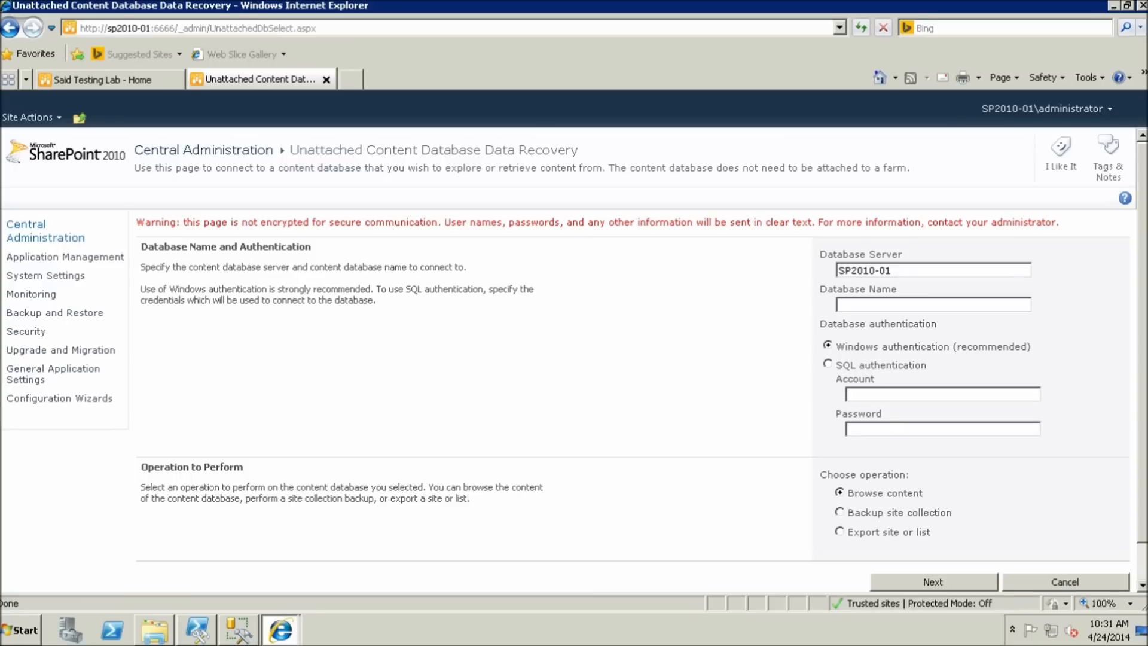
- Connect to the unattached database Wss_Content_Temp on server SP2010-01 with Windows authentication and browse its content
click(924, 305)
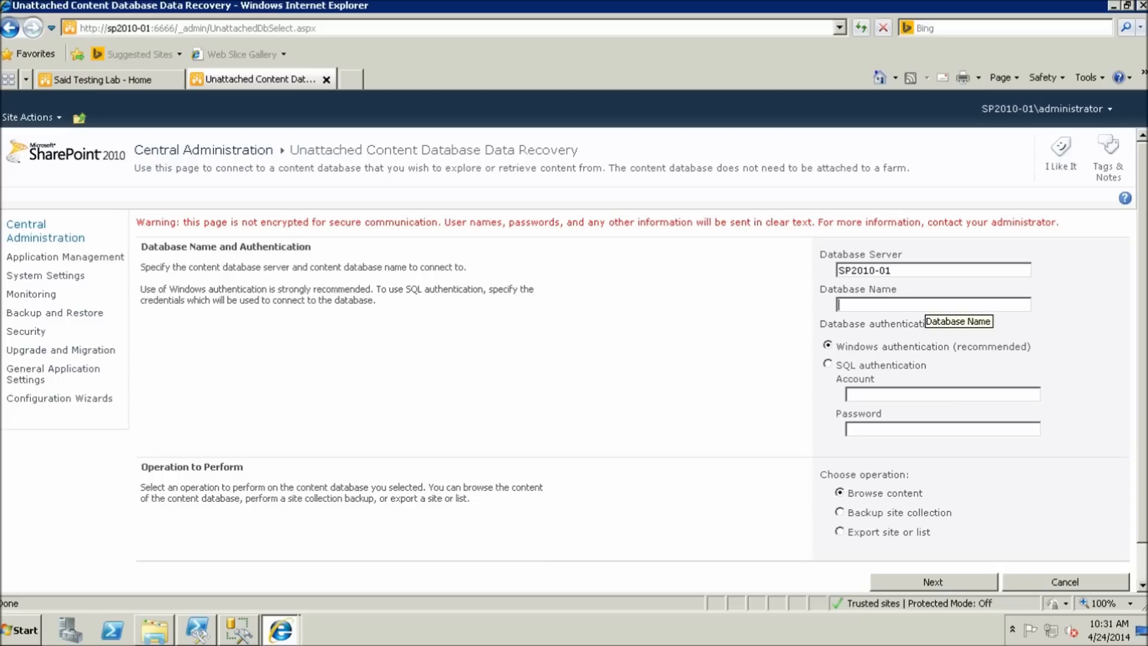
key(ctrl+v)
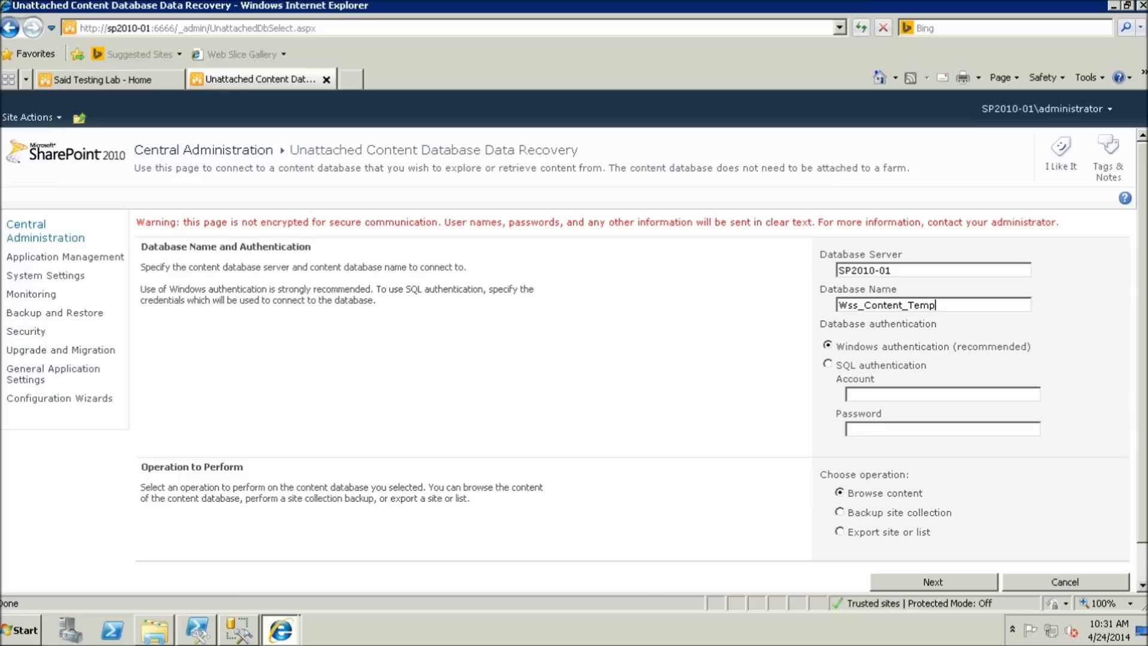
key(shift+Tab)
scroll(574, 359, down, 1)
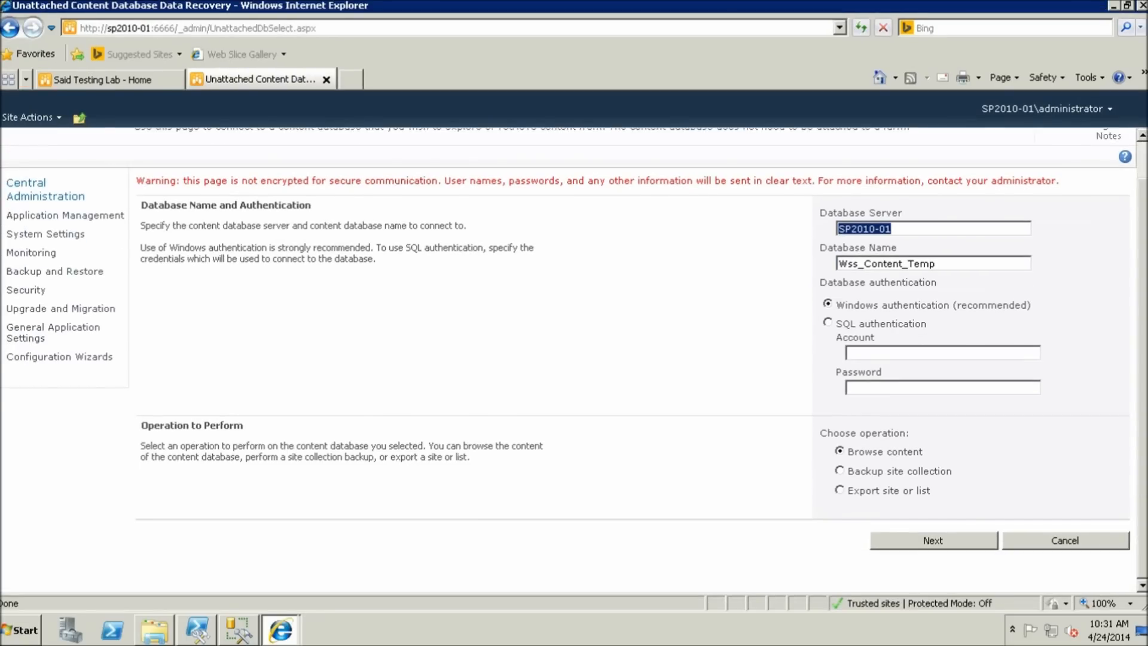
scroll(574, 359, up, 1)
scroll(573, 358, down, 1)
scroll(574, 359, up, 1)
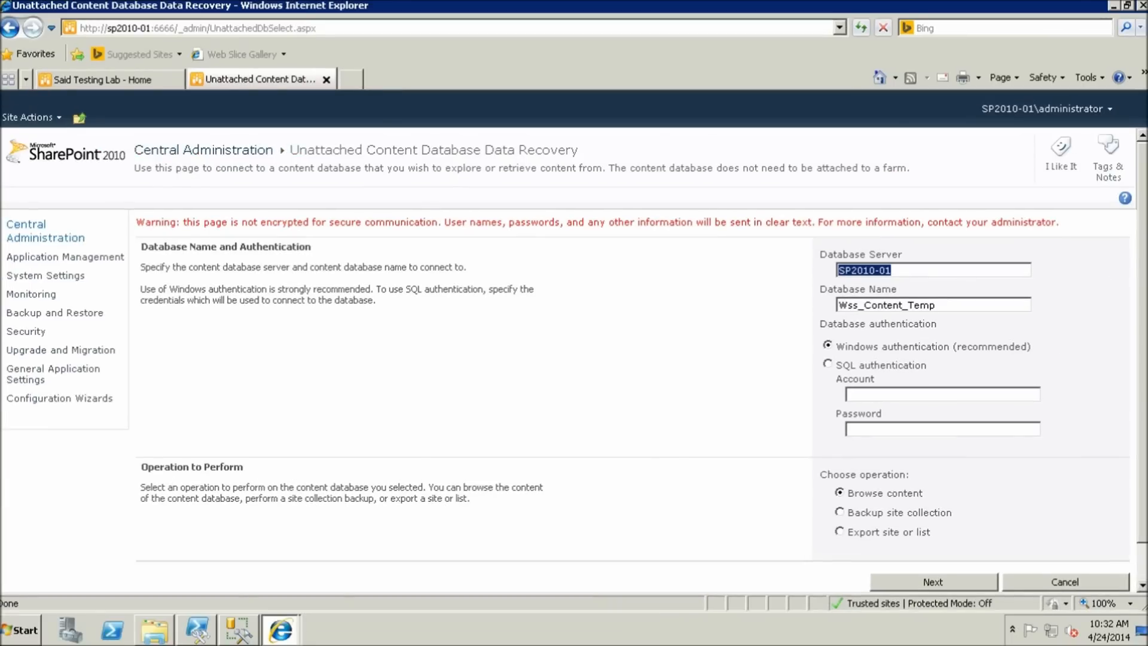
key(Return)
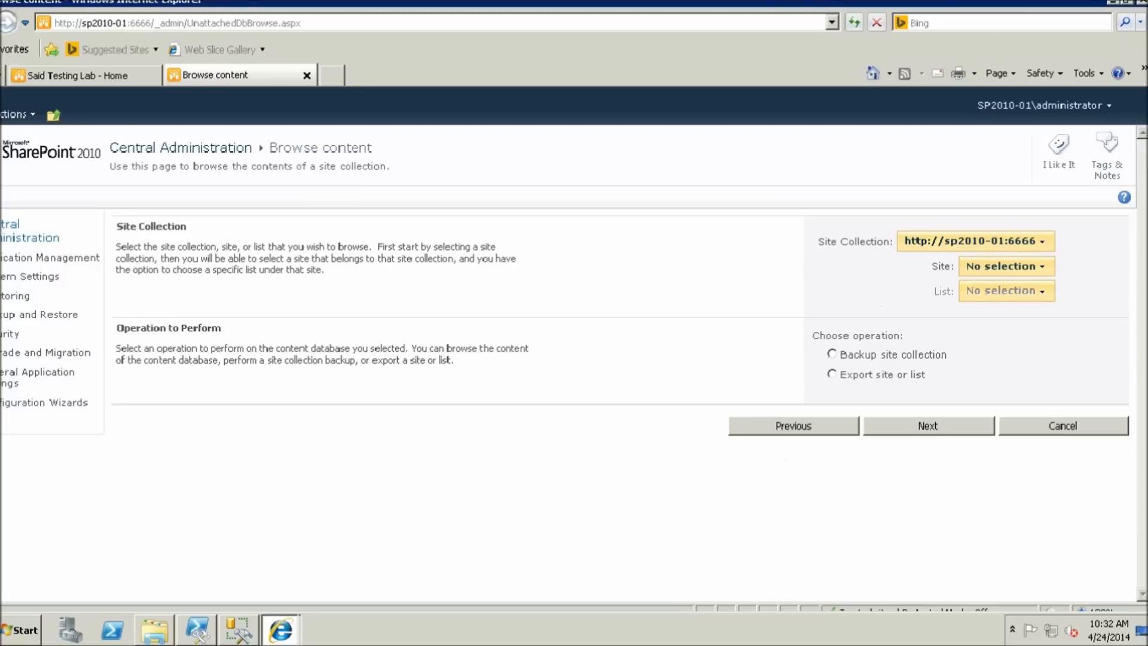
click(1045, 241)
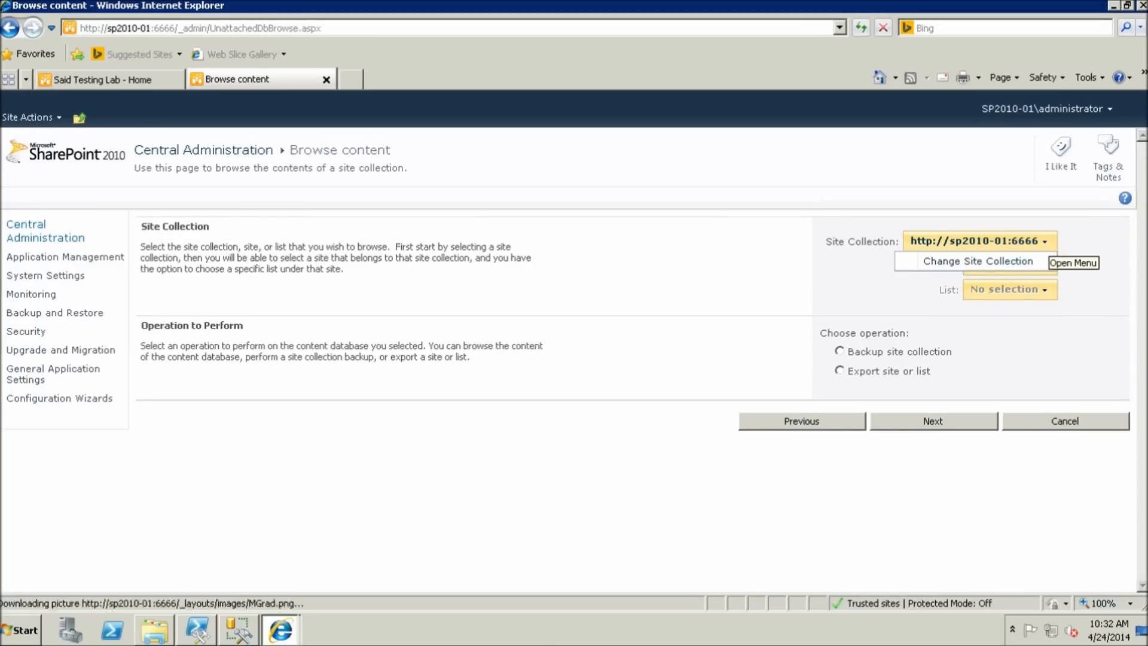
click(978, 262)
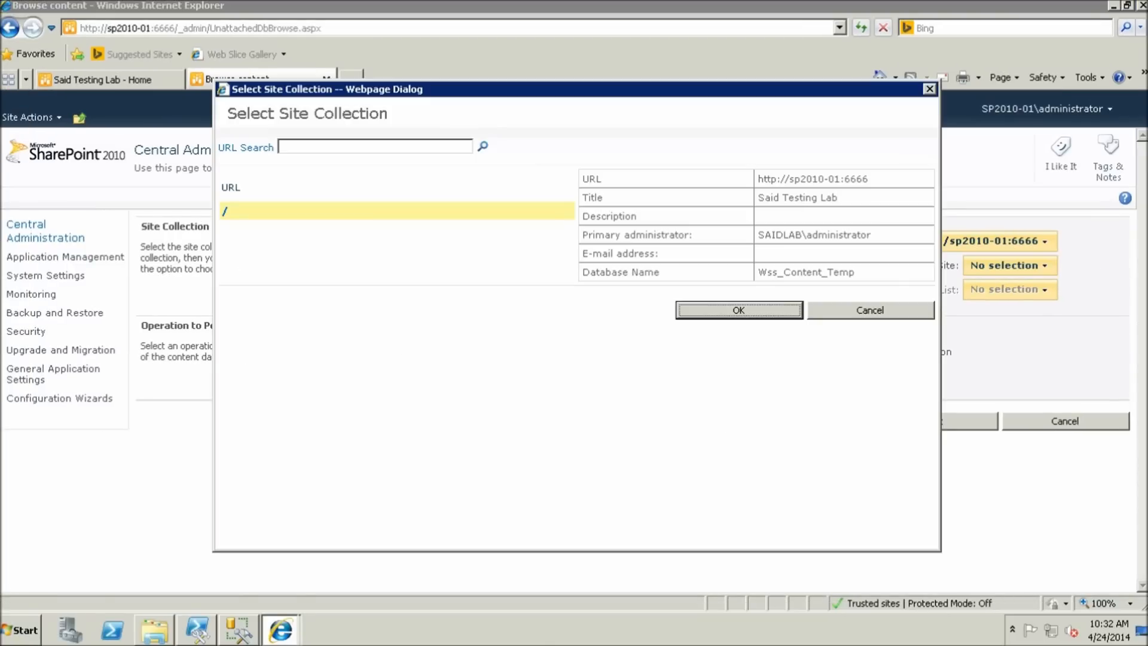
key(Return)
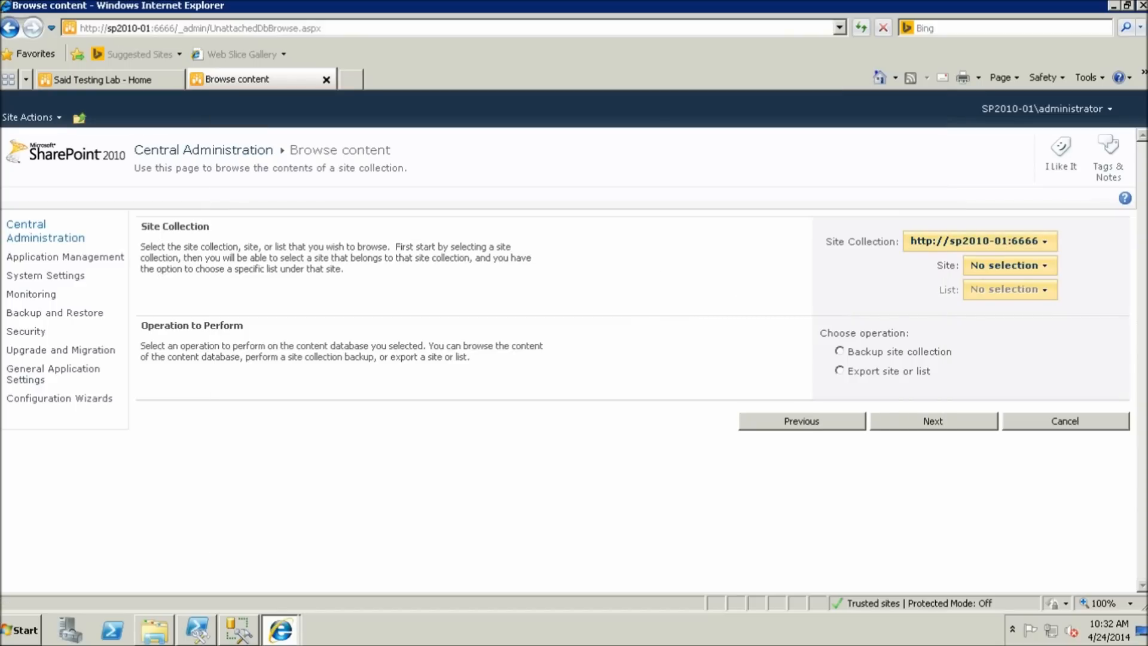
click(1042, 266)
click(1003, 286)
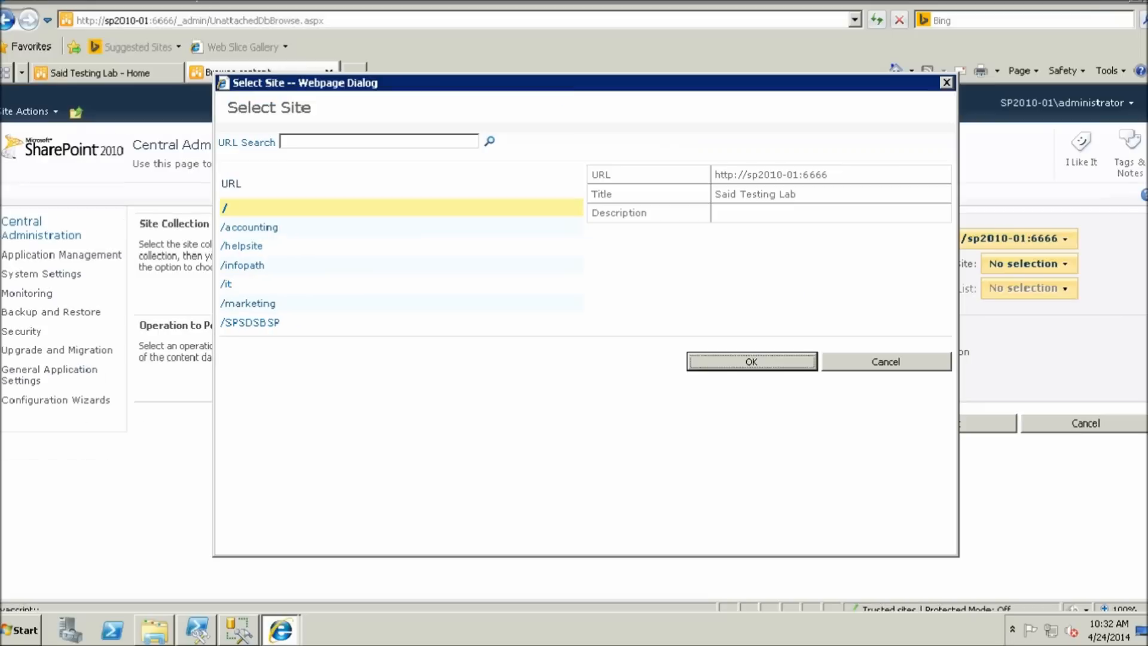
click(225, 286)
key(Return)
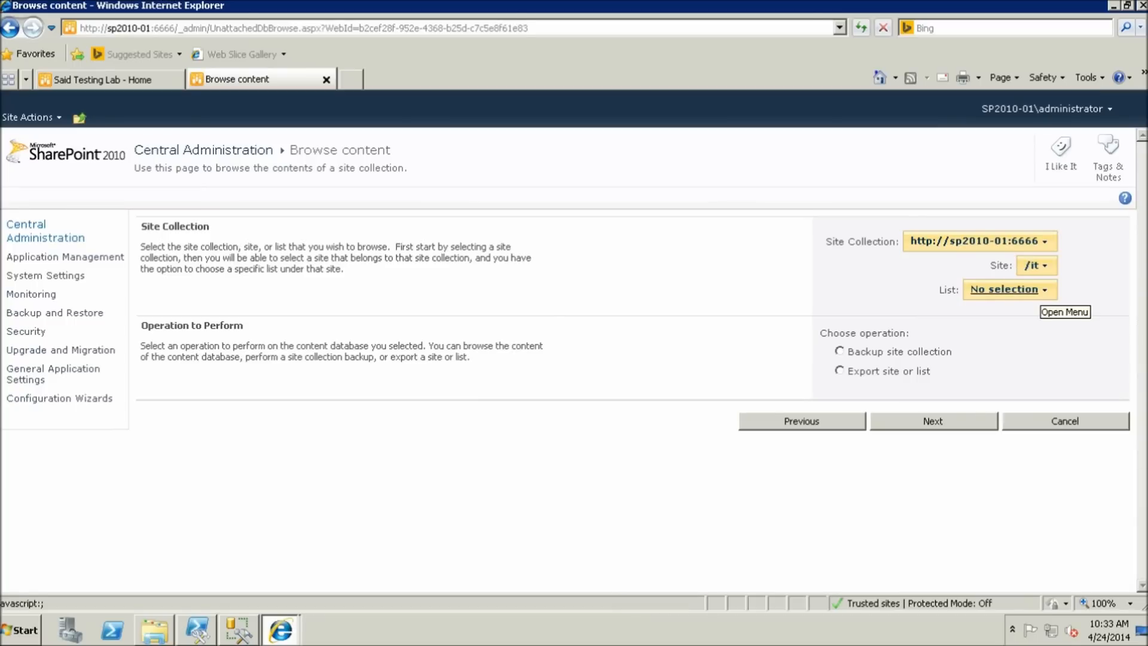
- Select the ITDoc list of the /it site as the list to browse
click(1040, 291)
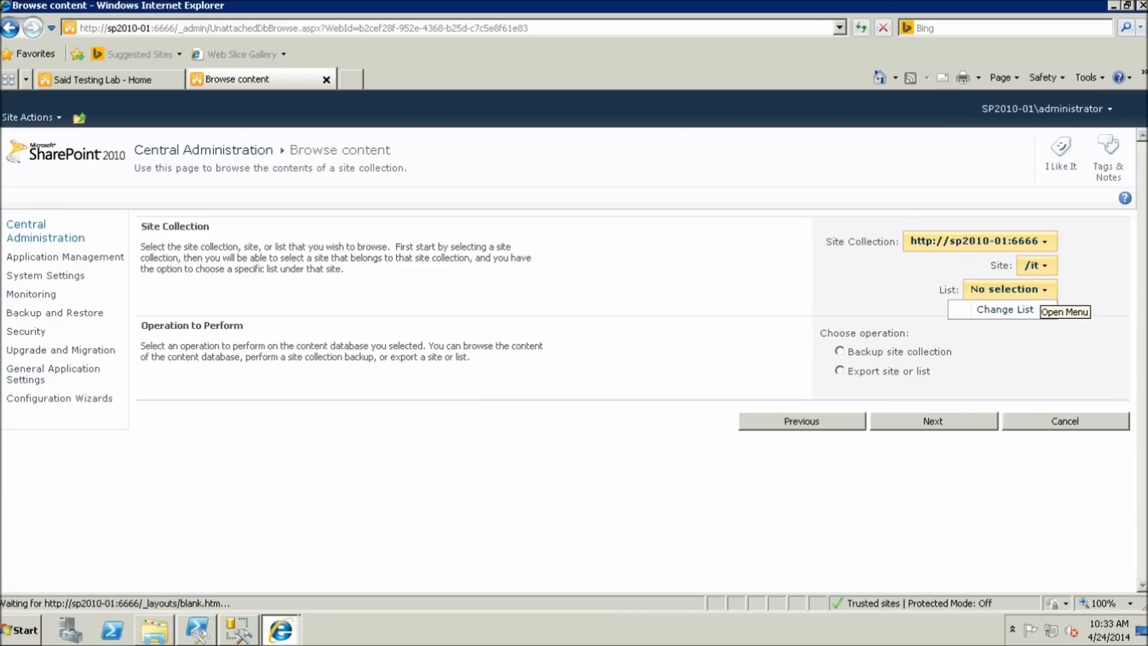
click(1010, 309)
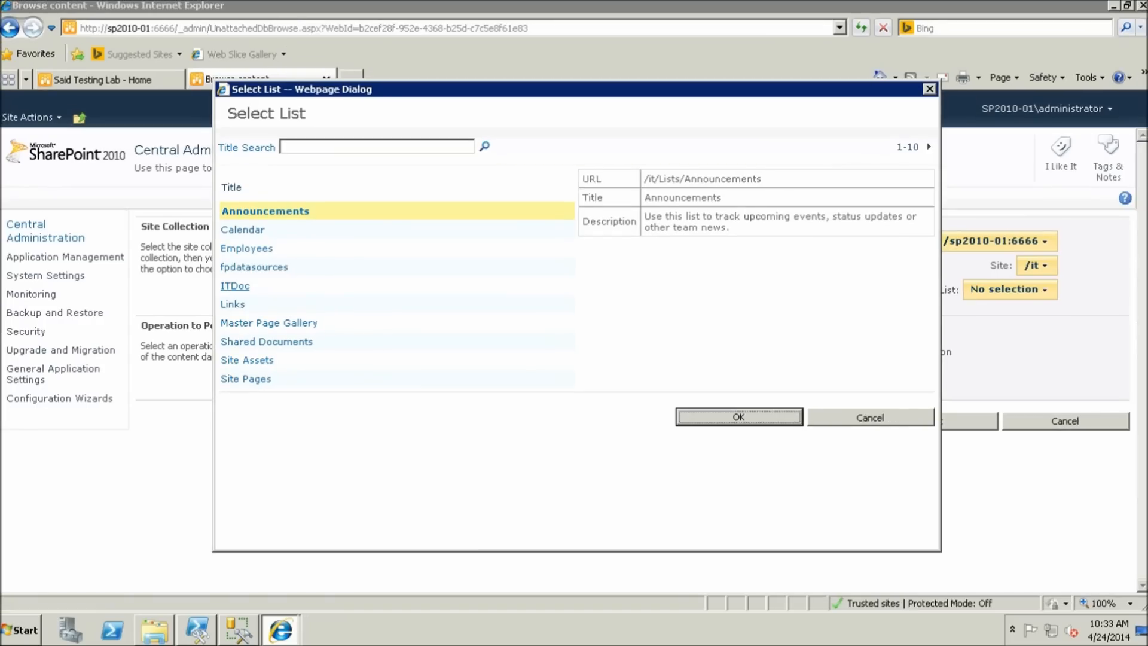
click(230, 287)
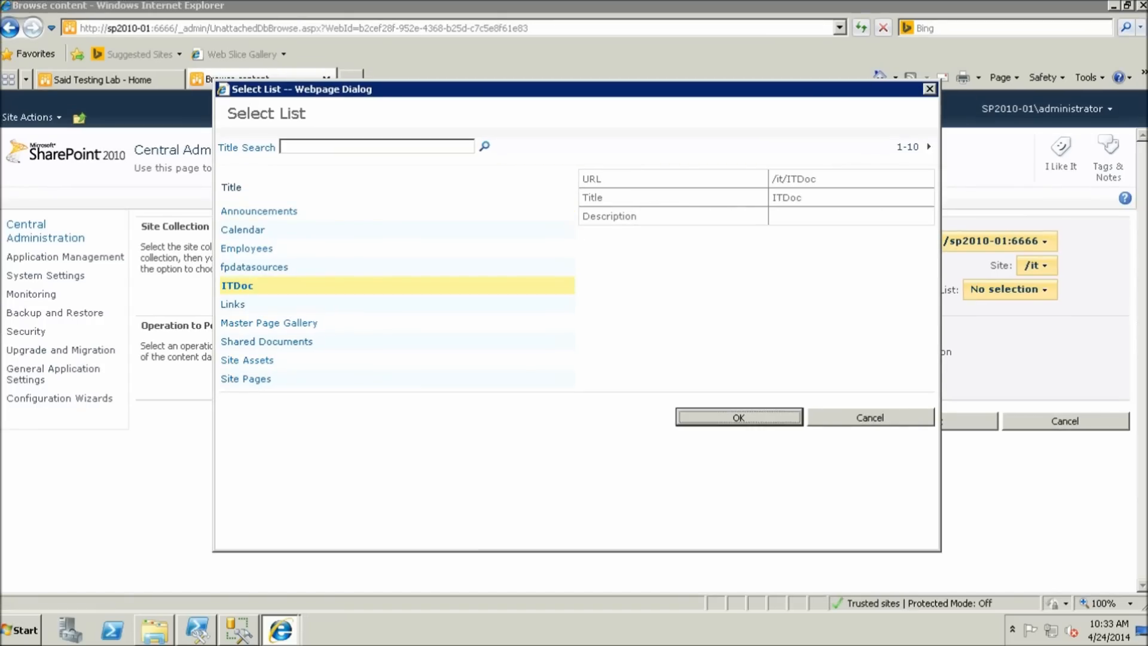
click(742, 416)
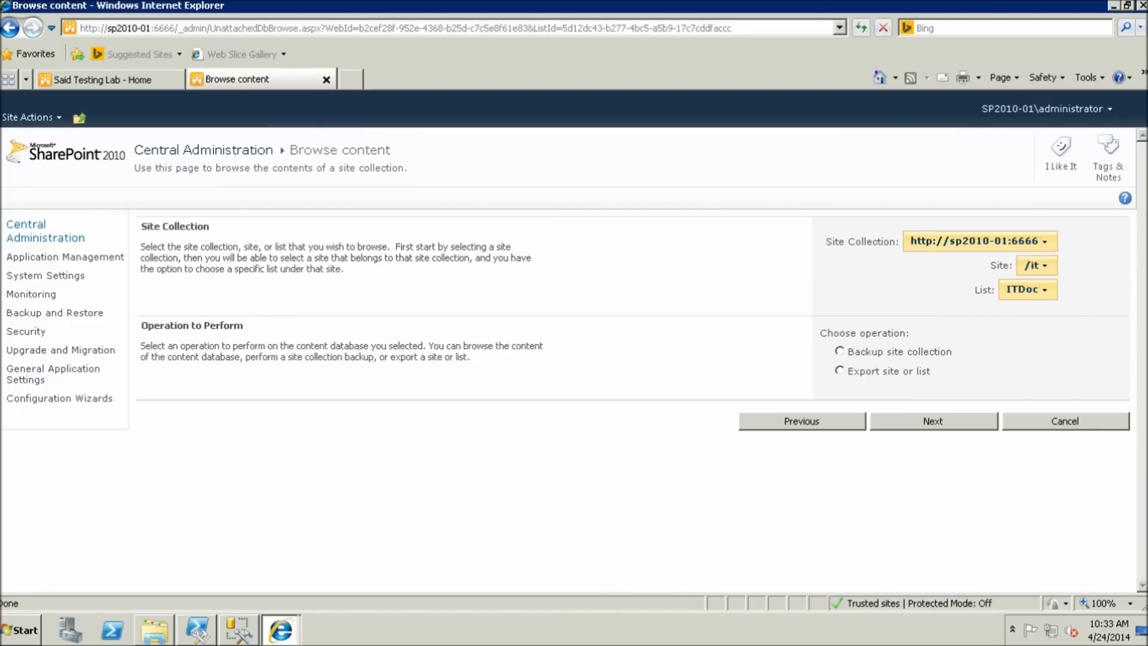
- Choose the site collection backup operation for the selected content and continue to its backup settings
click(840, 351)
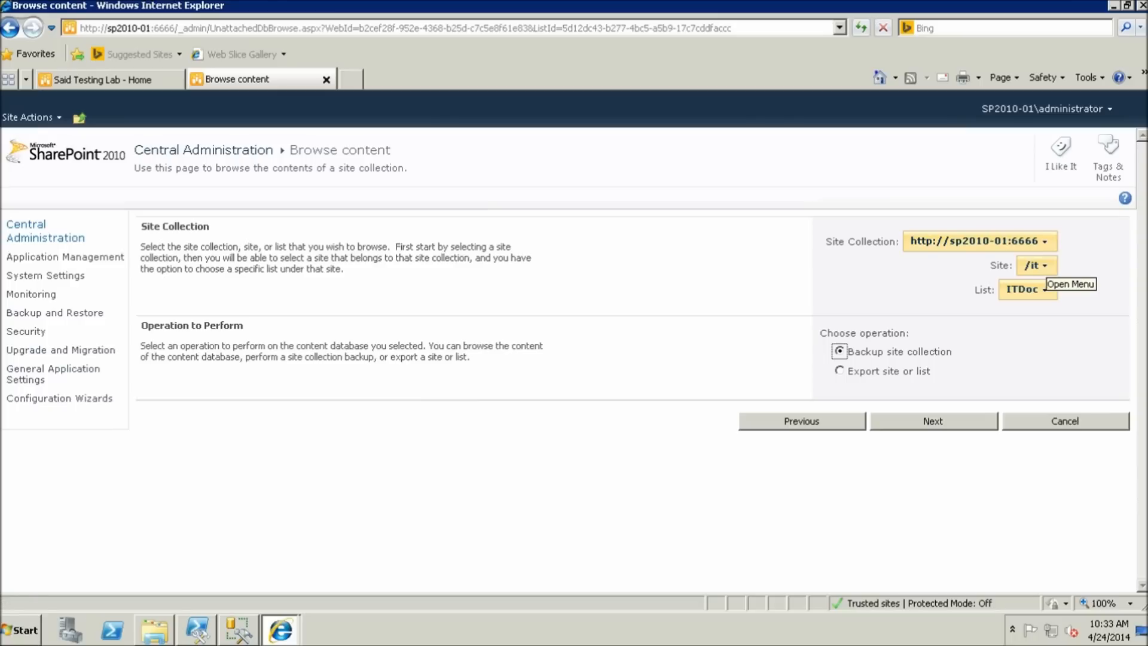
click(1034, 265)
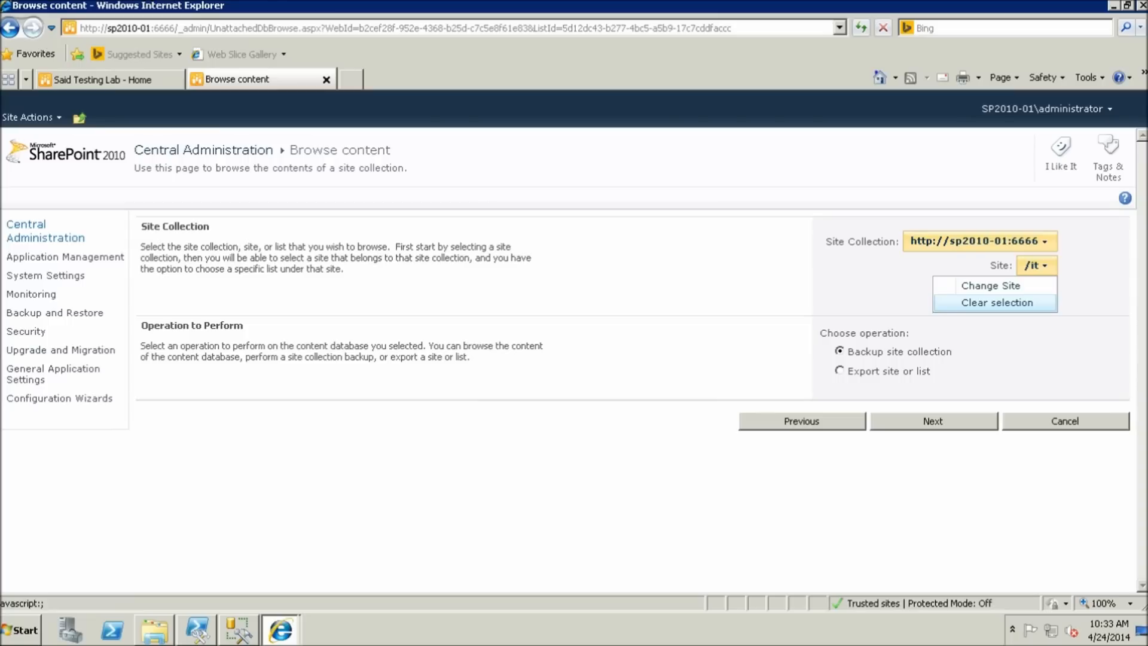
click(1089, 281)
click(1024, 290)
click(1089, 323)
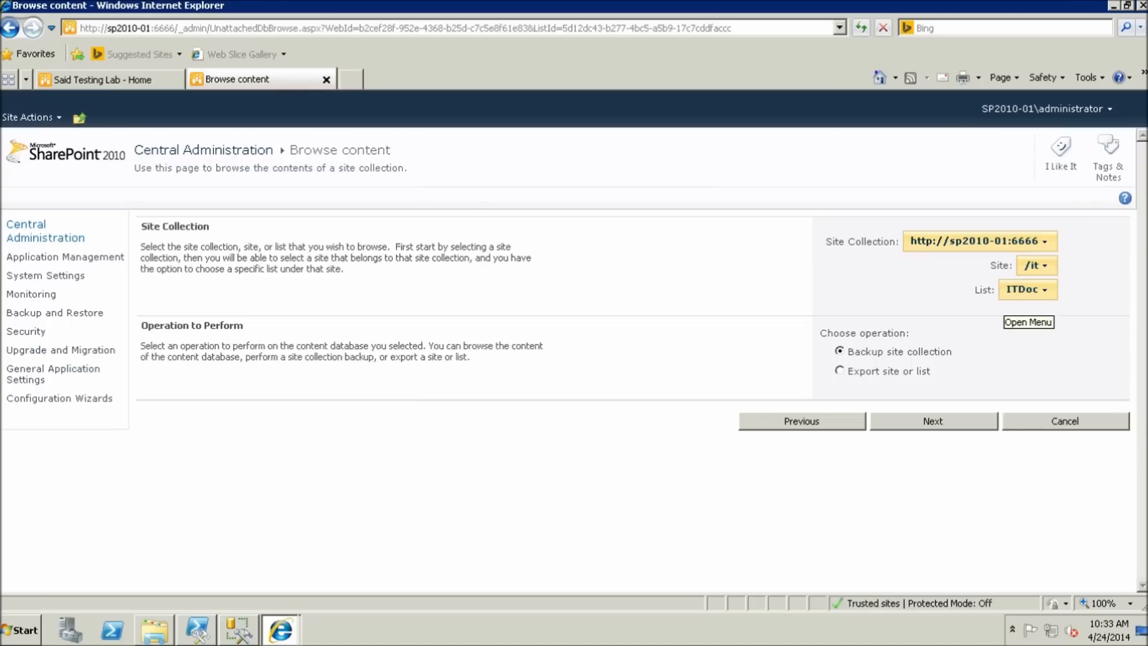
click(933, 420)
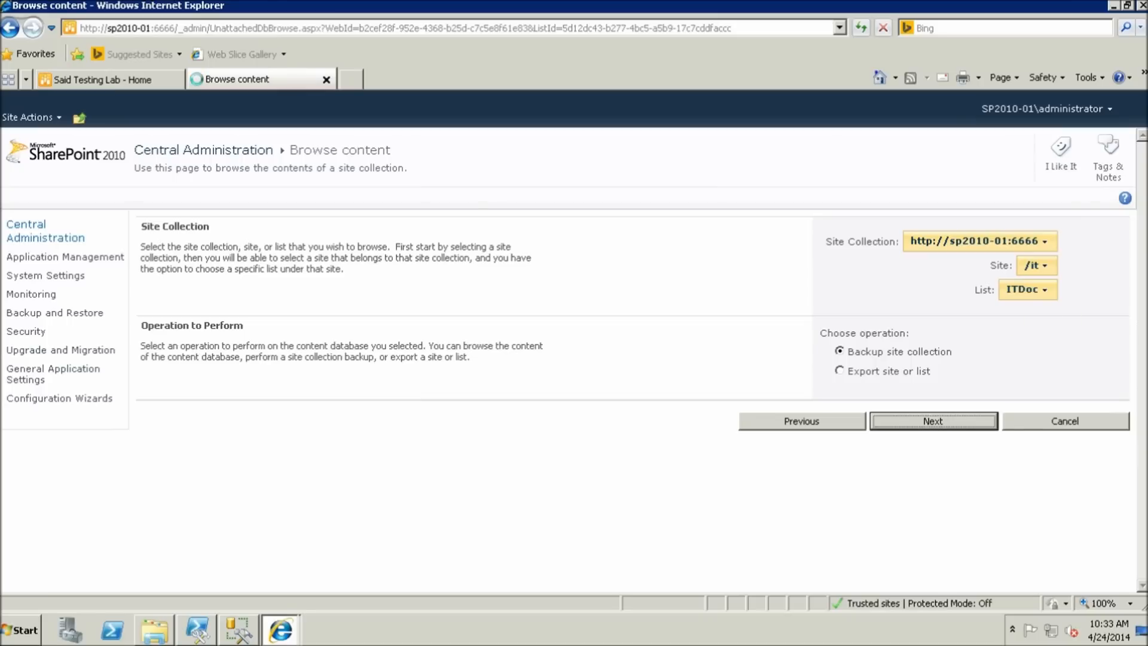
- Set the backup package's filename to \\sp2010-01\bacup\test and start the site collection backup
click(876, 355)
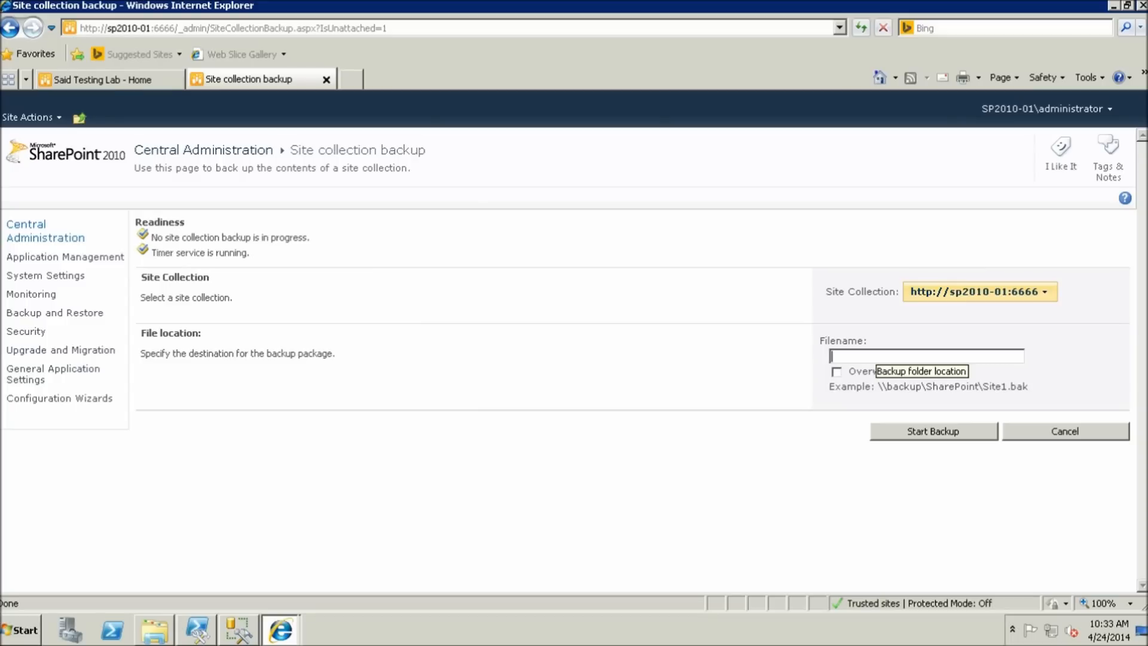
text(\\sp2010-01\bacup\tes)
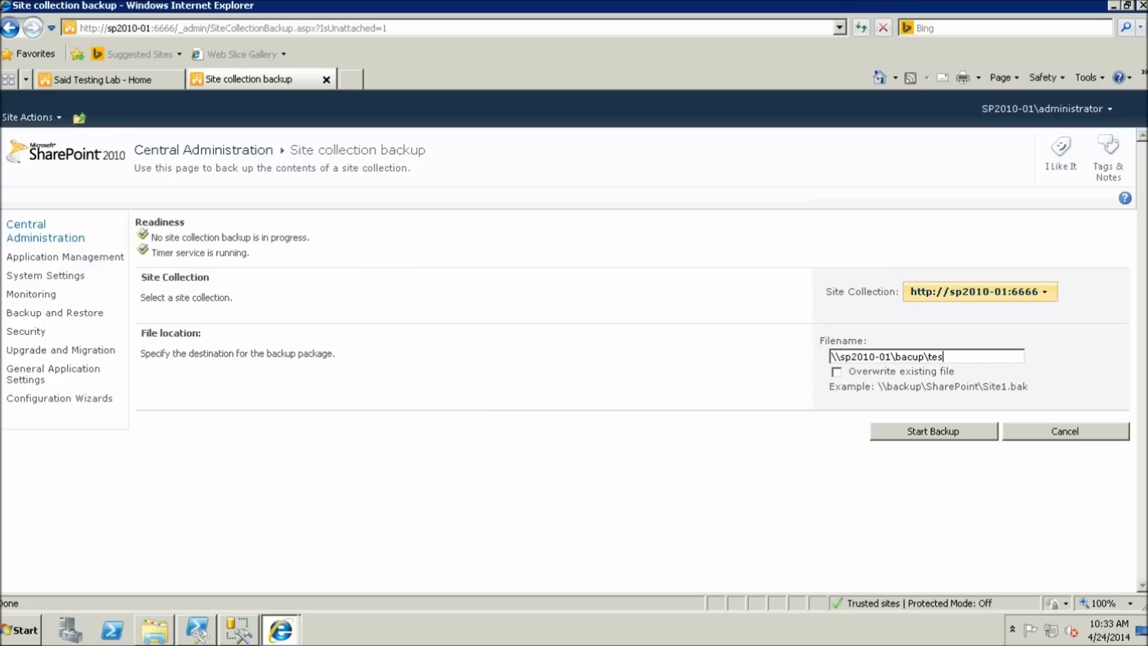
text(t)
click(933, 431)
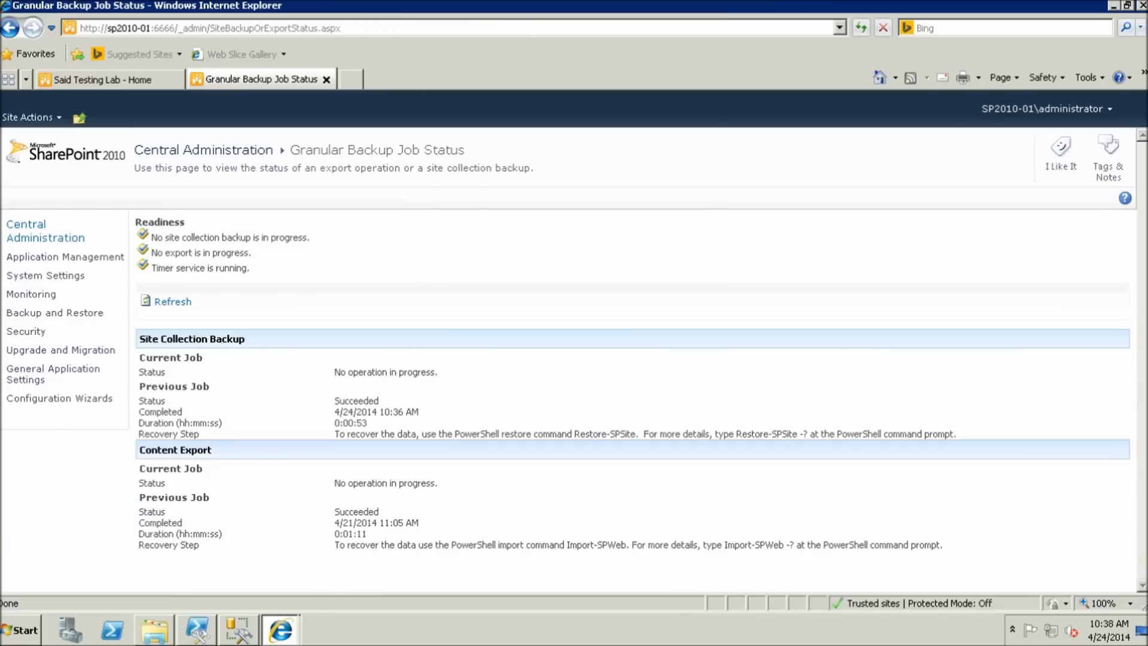
- Check the site collection backup's job status and switch to Windows Explorer to view ITDoc_test.bak in the C:\backup folder
drag(380, 401, 334, 401)
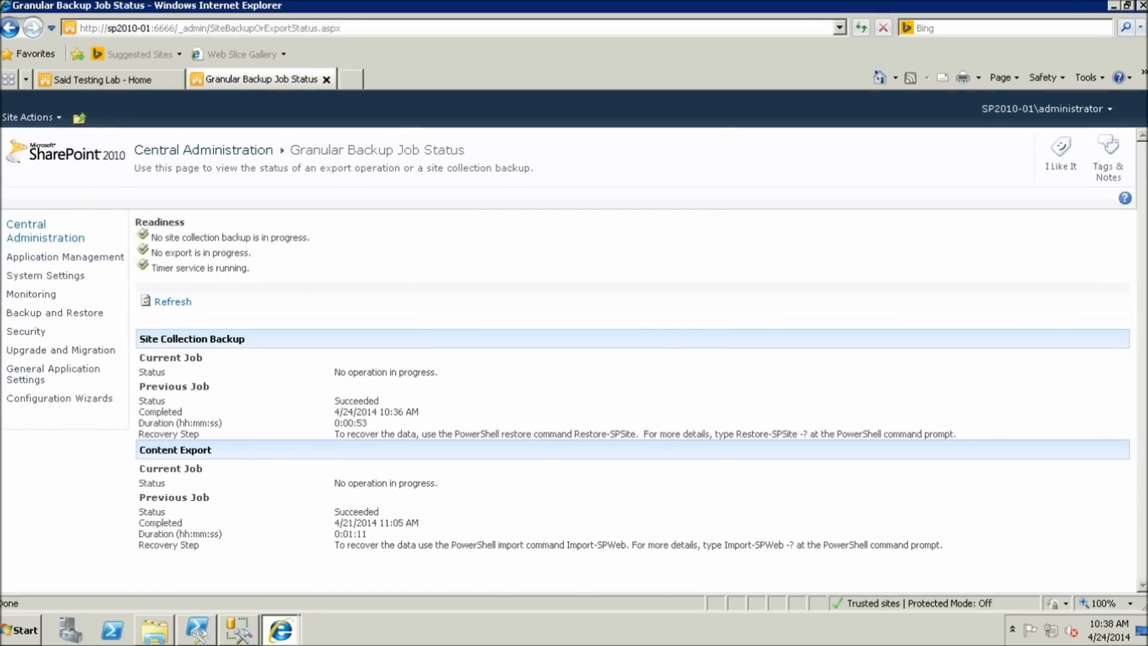
key(alt+Tab)
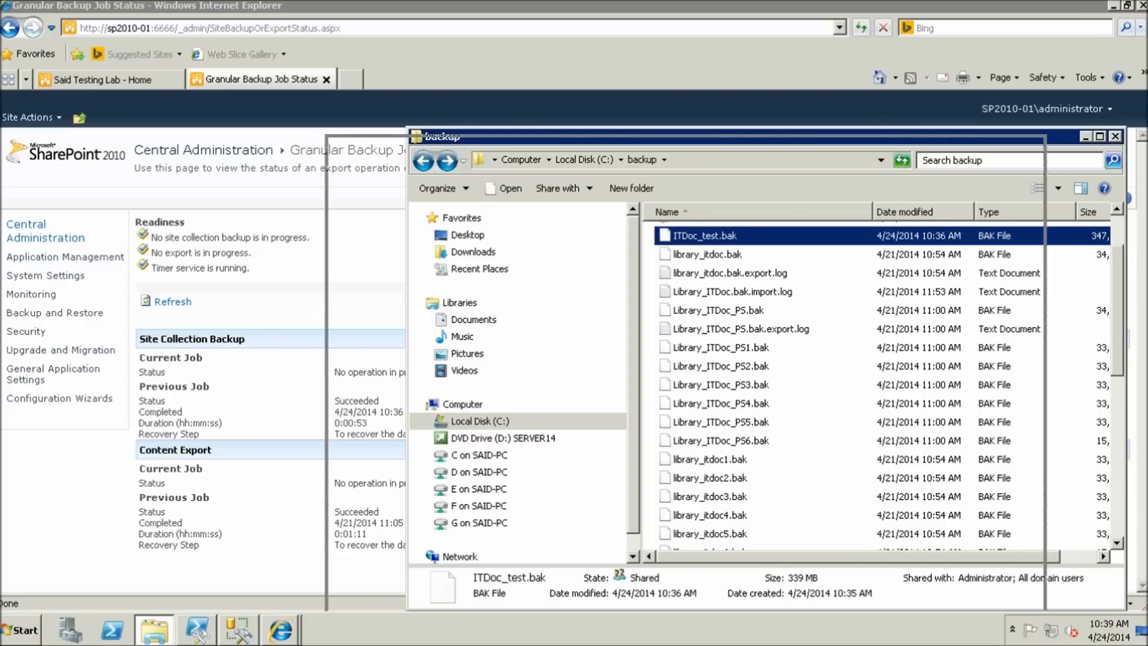
drag(765, 136, 682, 145)
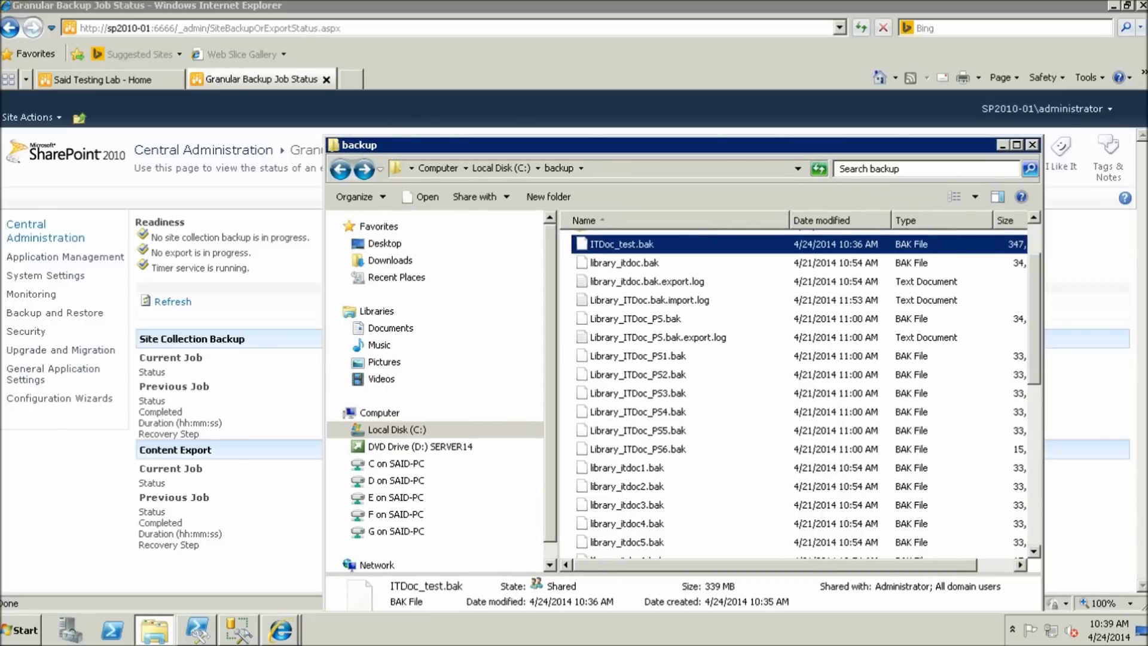